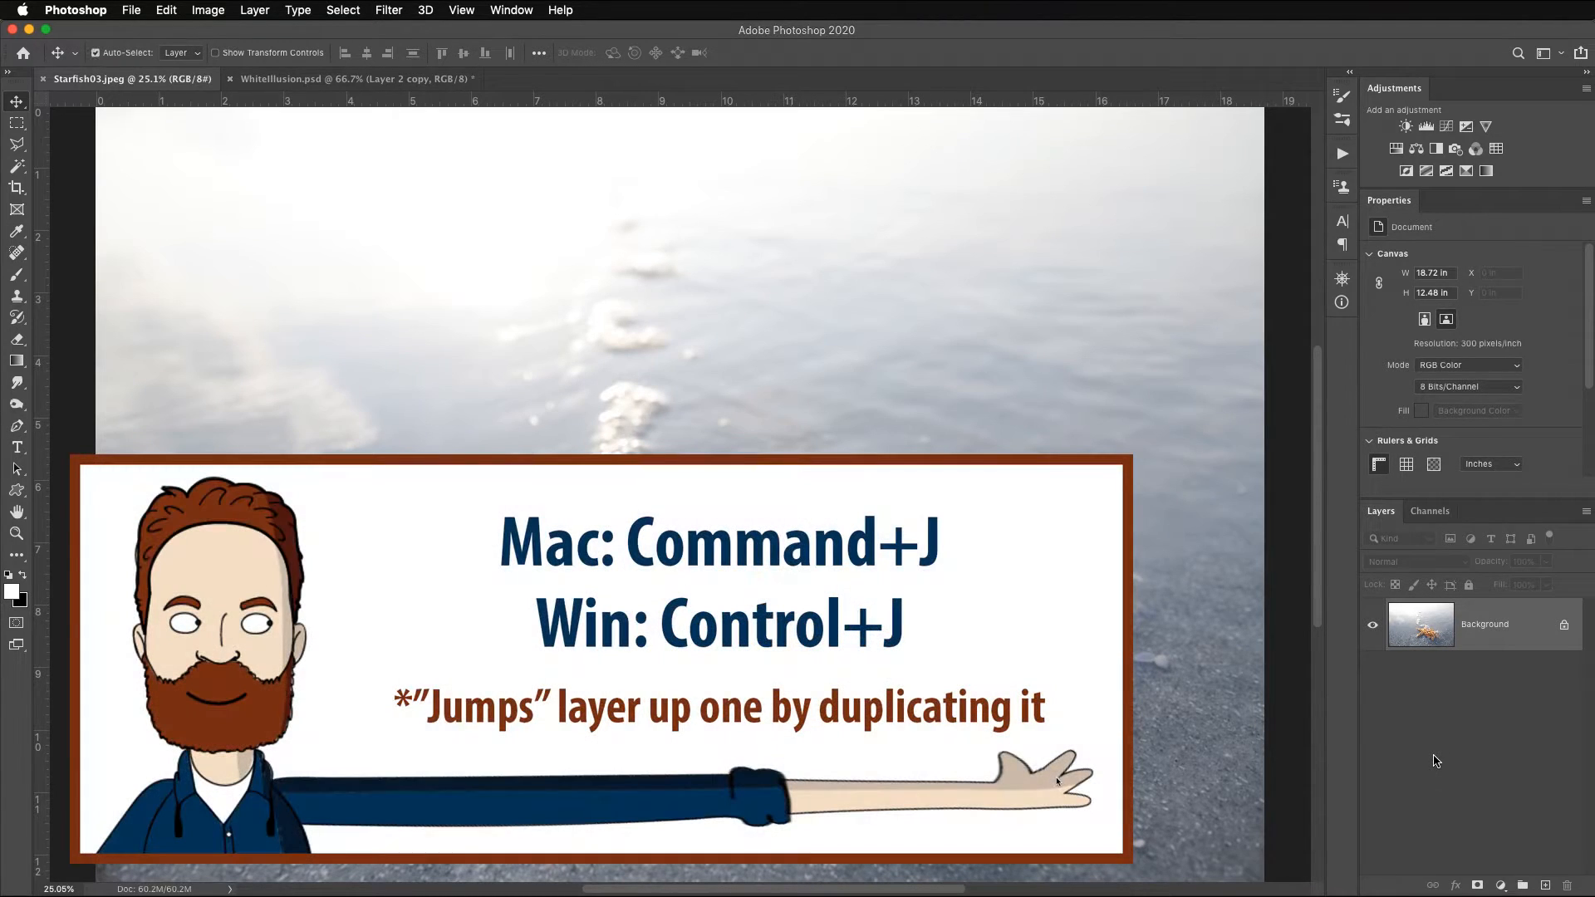
# Duplicate the Background layer of Starfish03.jpeg and desaturate the copy.
pyautogui.press('super+j')
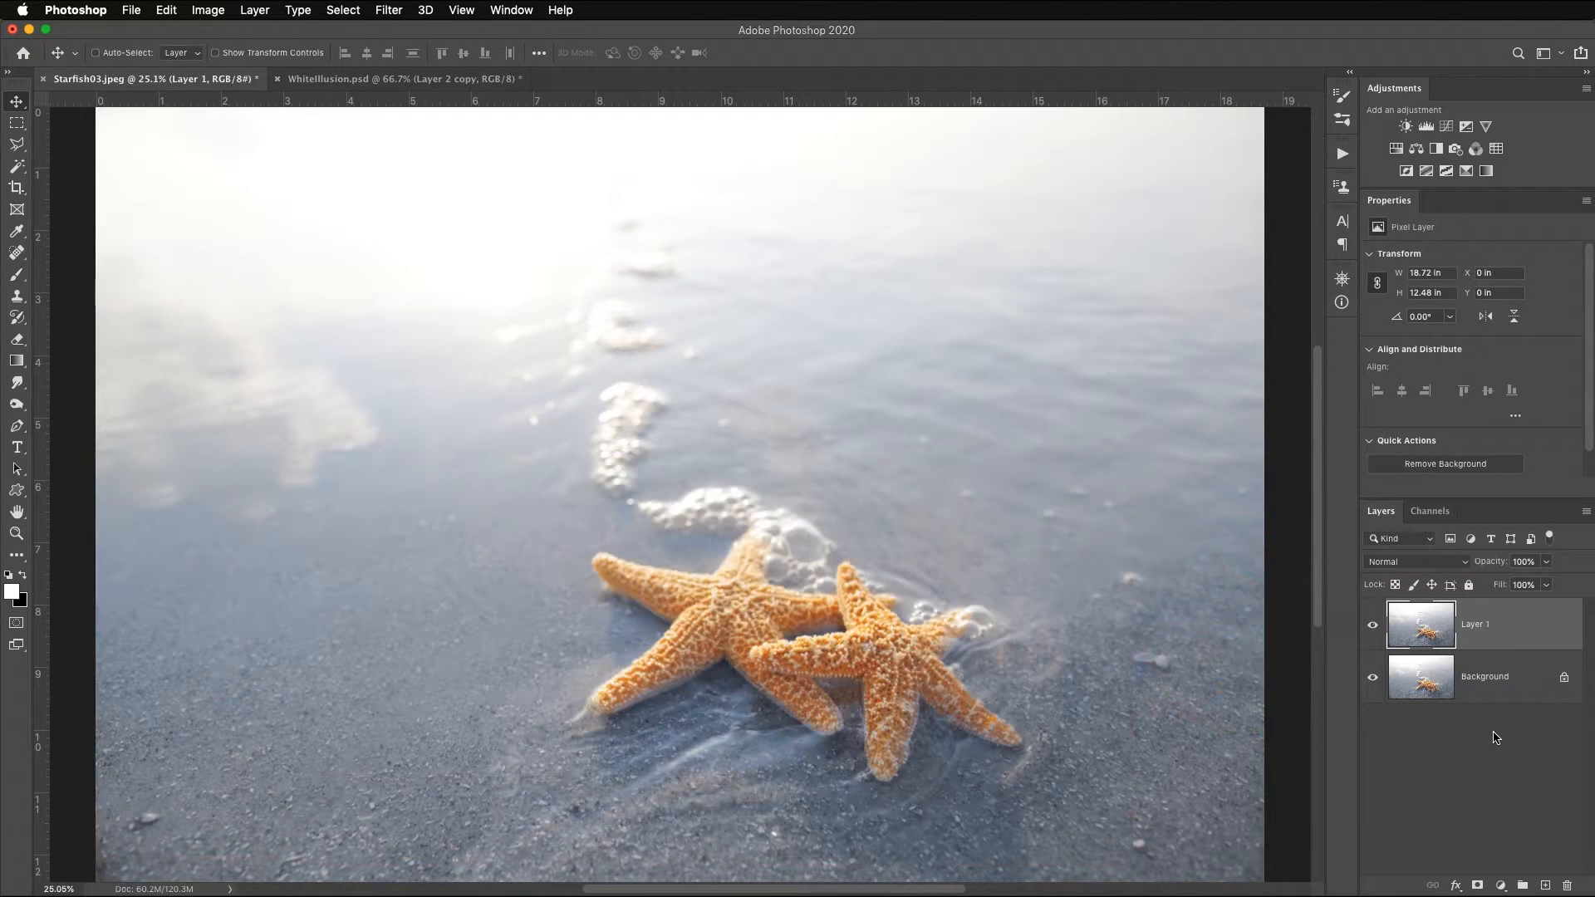
pyautogui.press('super+shift+u')
pyautogui.press('super')
pyautogui.press('super+shift+u')
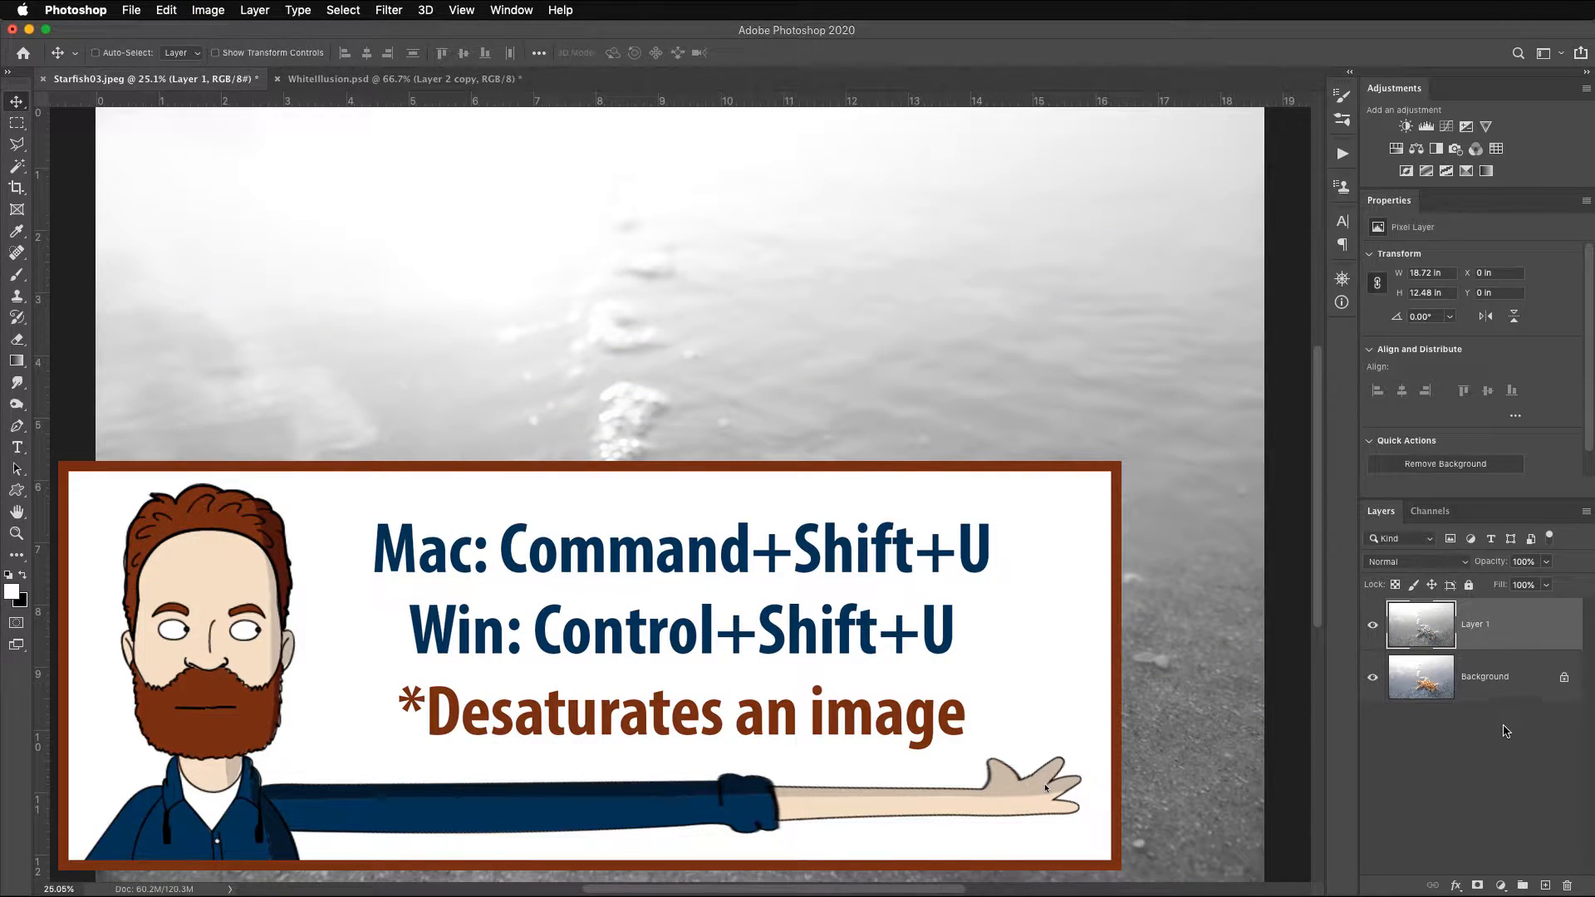
# Try a Hue/Saturation adjustment layer with Saturation at -100 and delete it again.
pyautogui.click(1395, 149)
pyautogui.moveTo(1471, 350); pyautogui.dragTo(1372, 350)
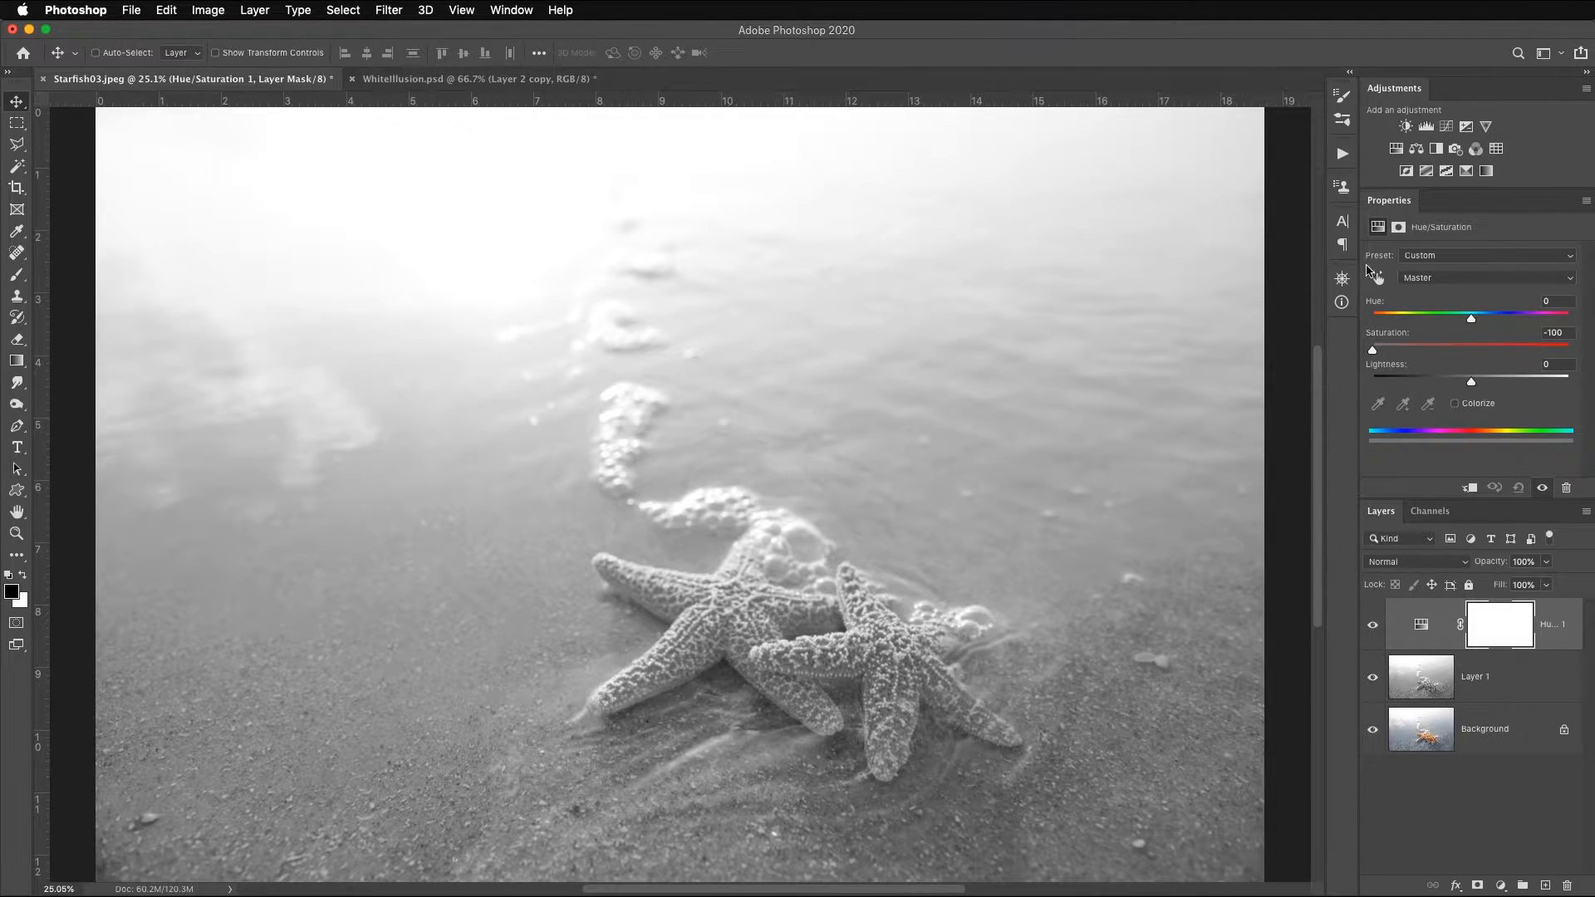
pyautogui.press('Delete')
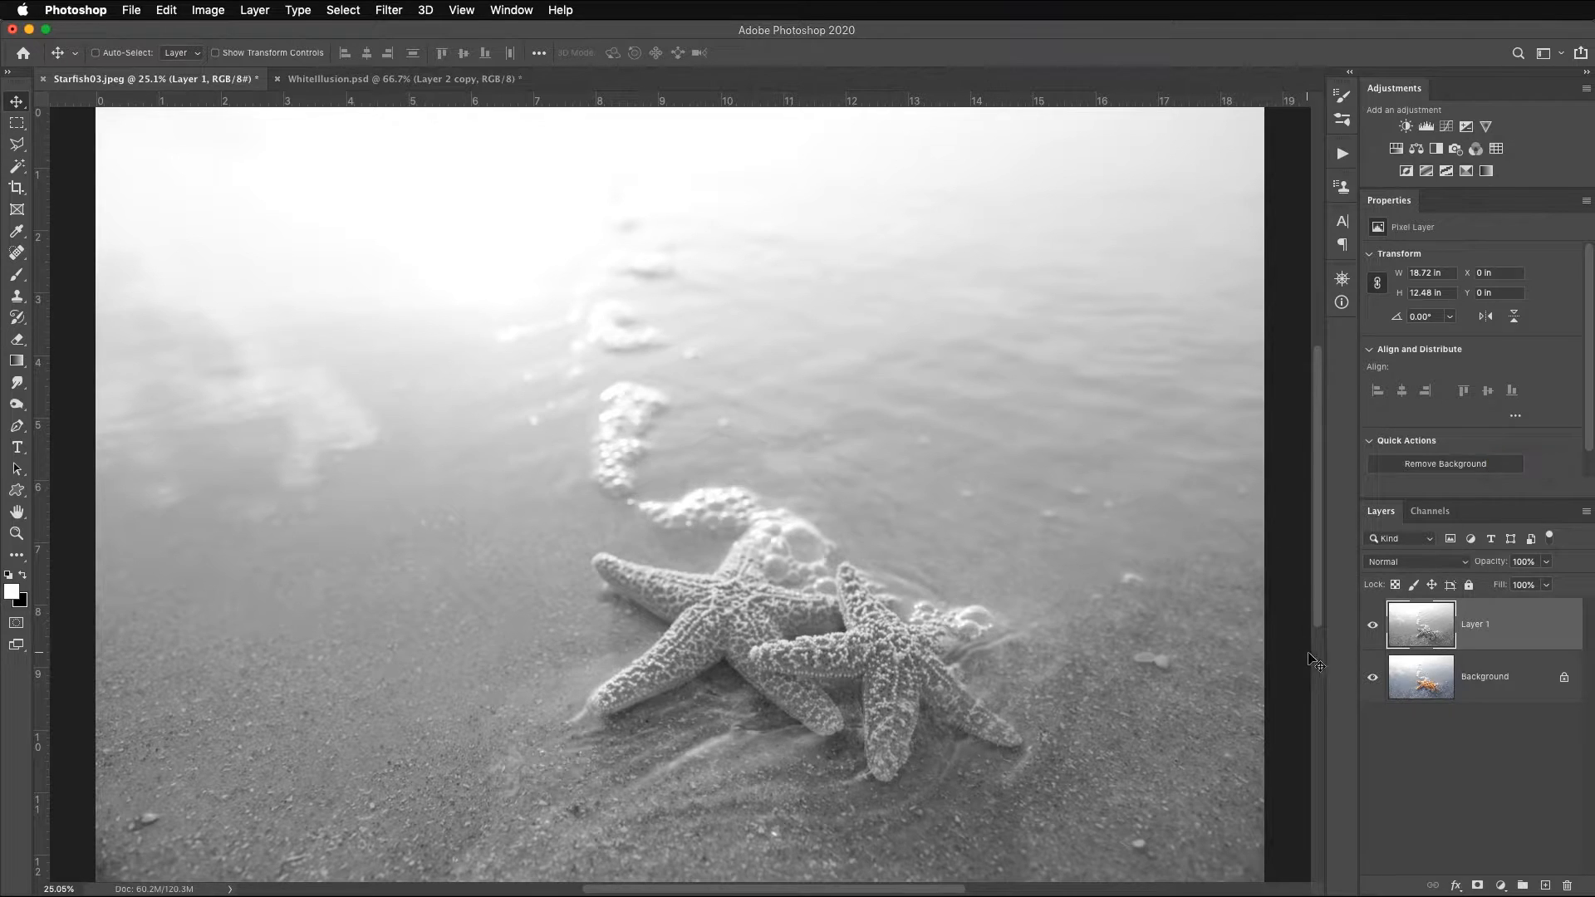
# Toggle the desaturated Layer 1 to compare it with the colour original, leaving it hidden.
pyautogui.click(1373, 626)
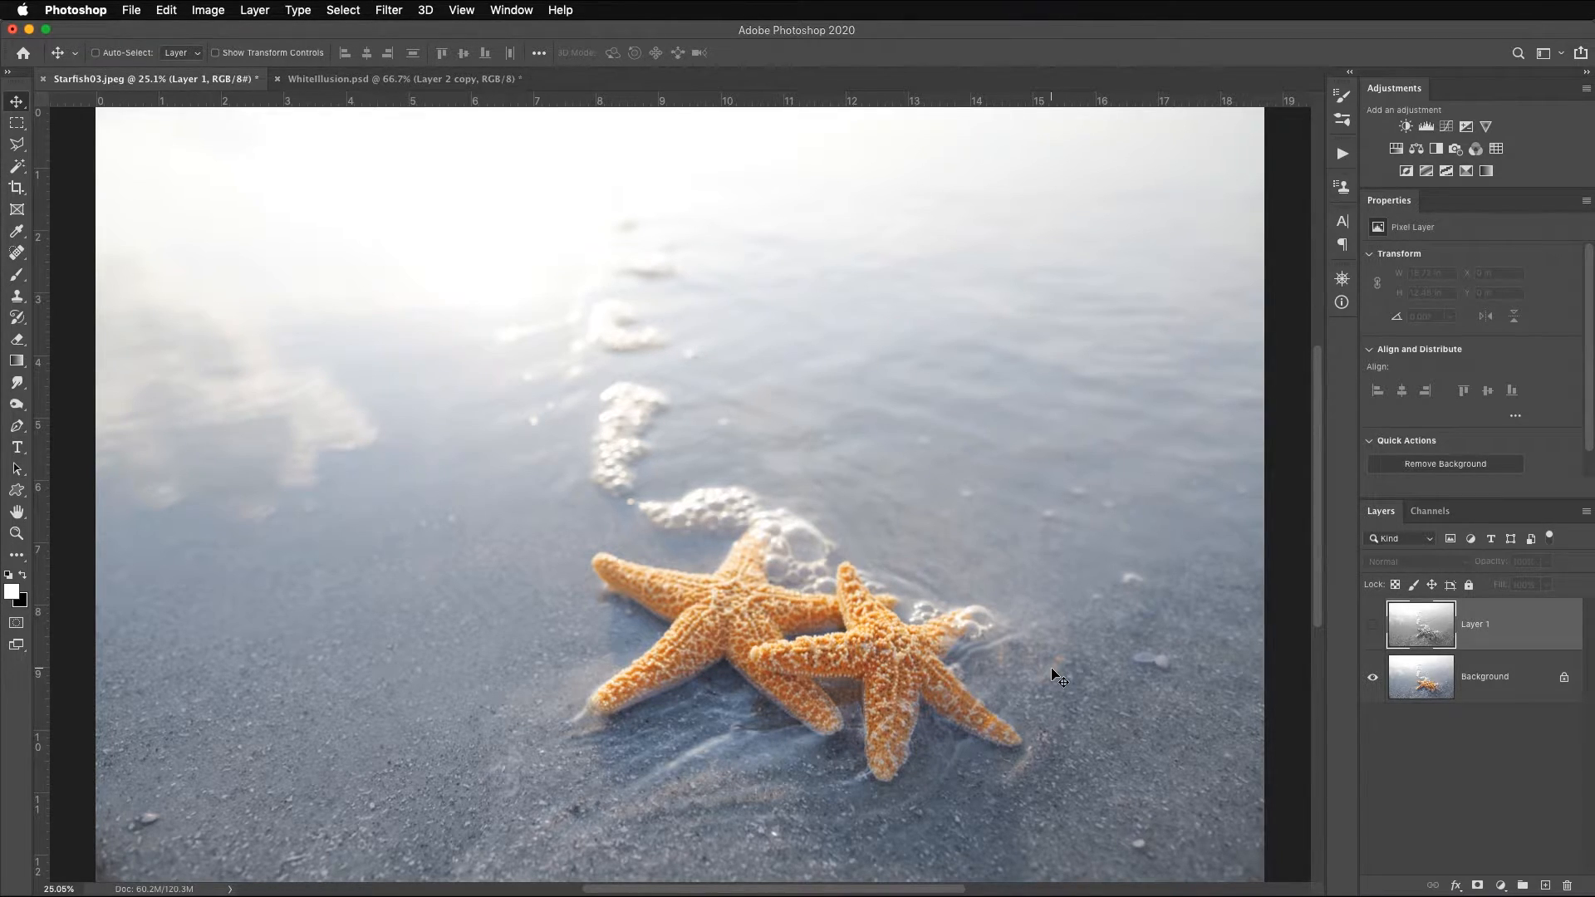
pyautogui.click(1373, 635)
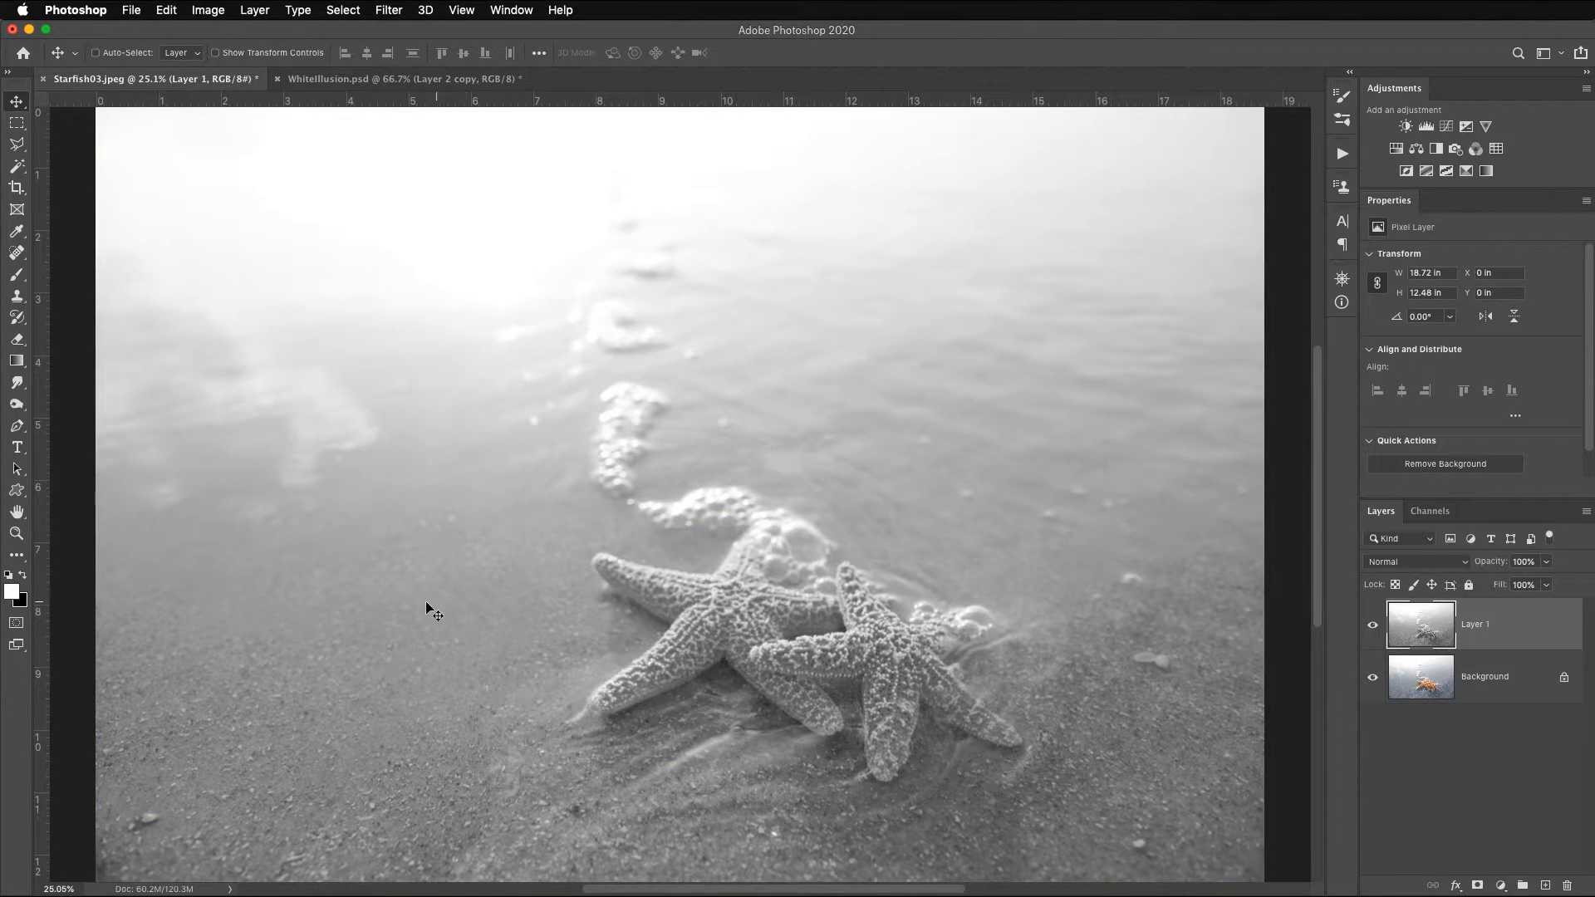
pyautogui.click(1373, 625)
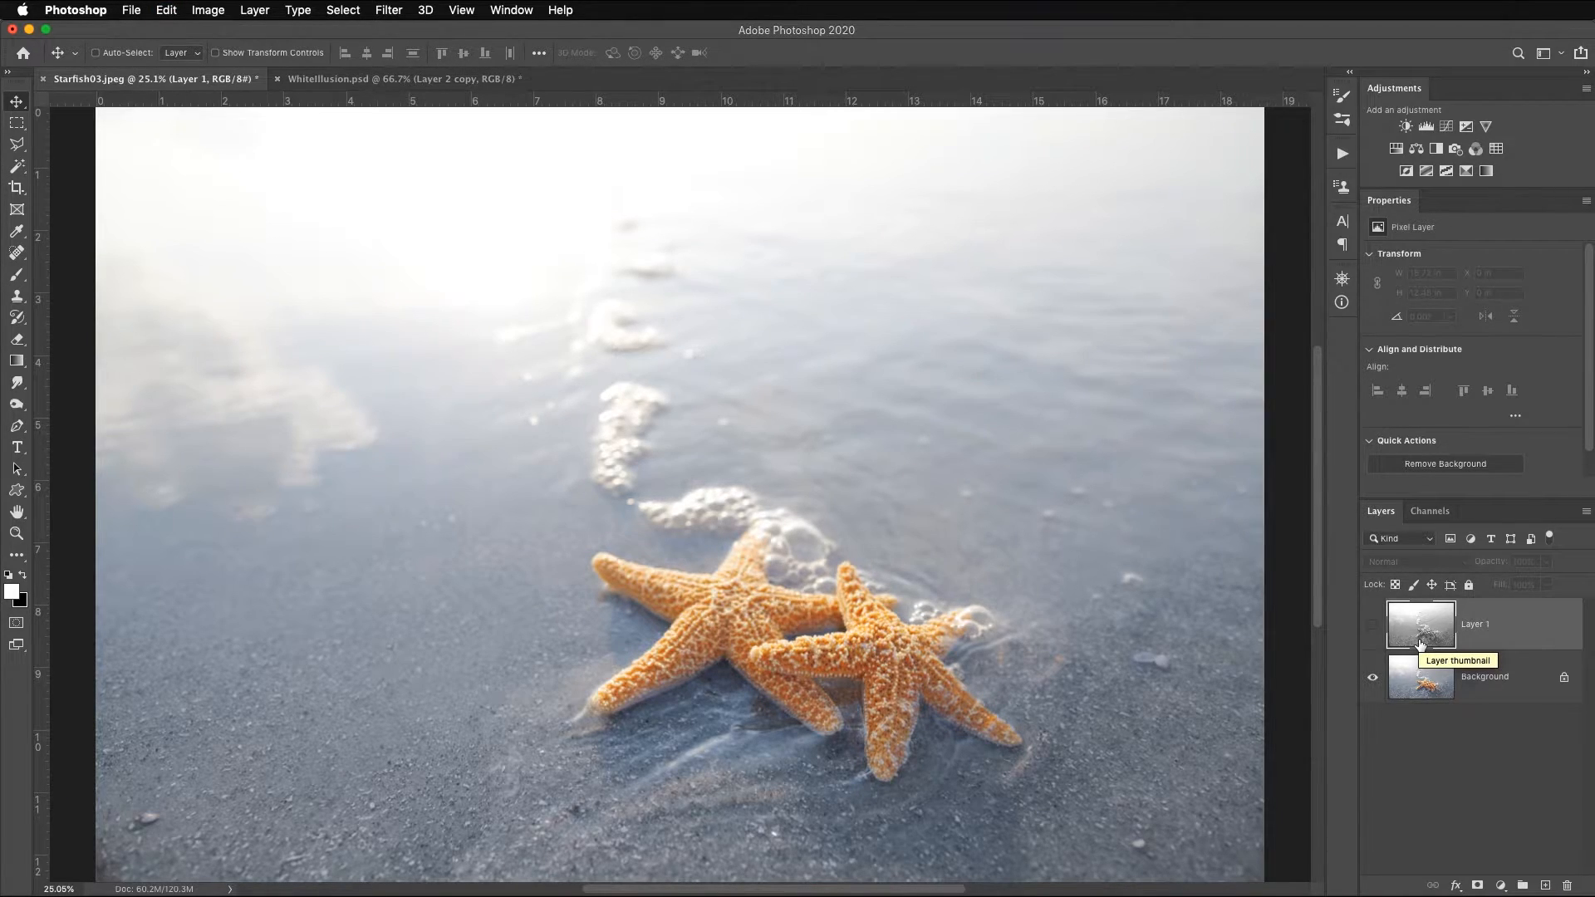
# Add a Levels adjustment layer, preview the highlight clipping and set the black input level to 79.
pyautogui.click(1429, 130)
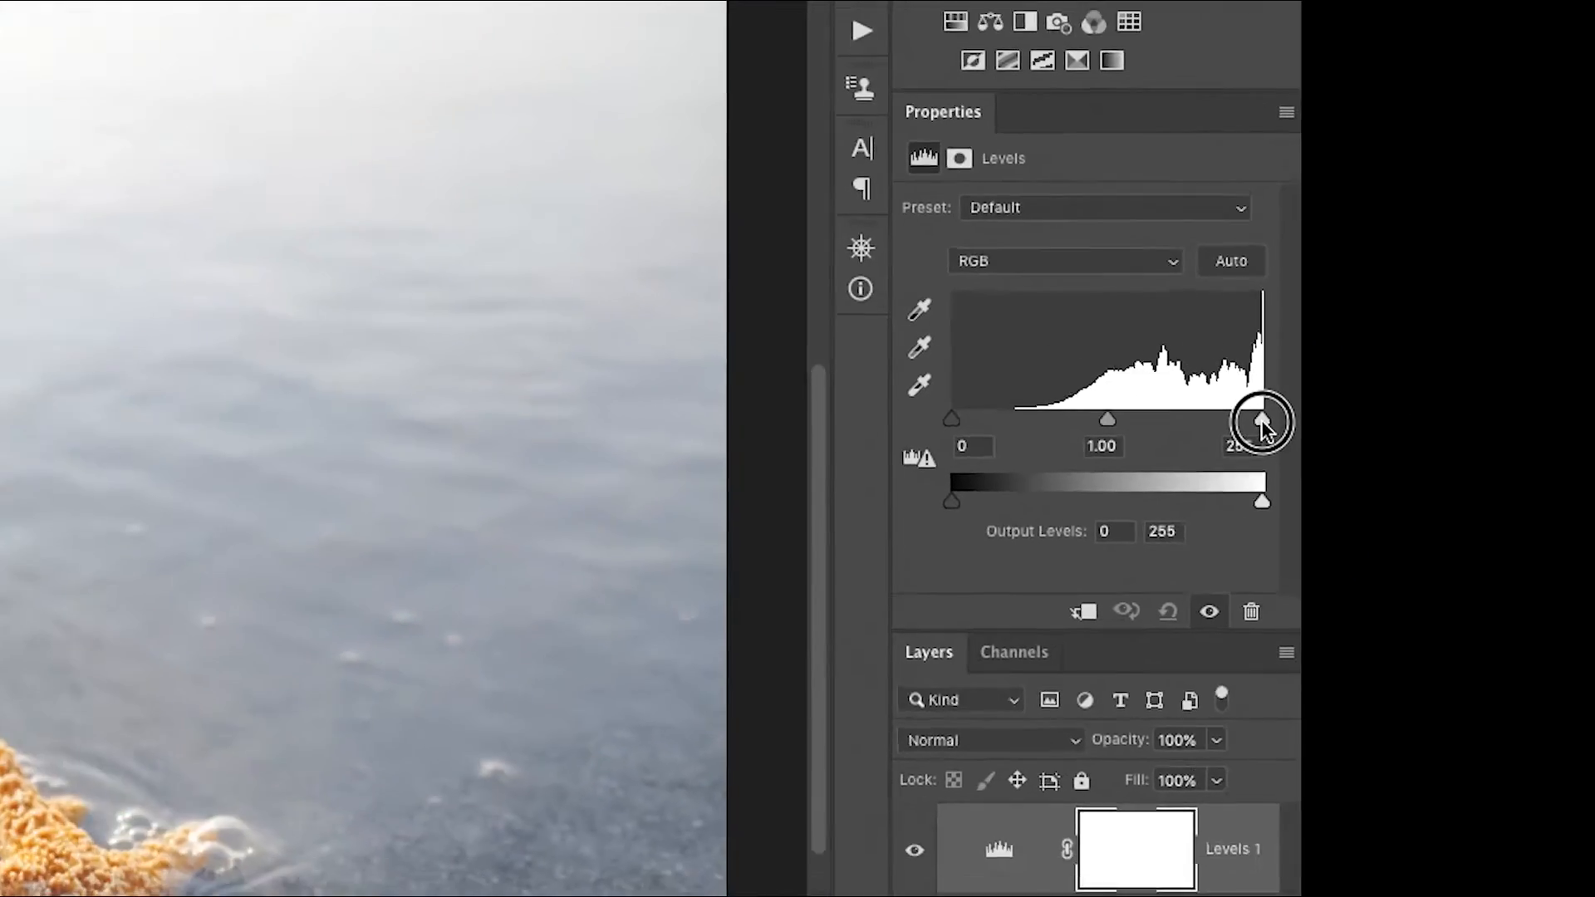
pyautogui.keyDown('alt'); pyautogui.click(925, 466); pyautogui.keyUp('alt')
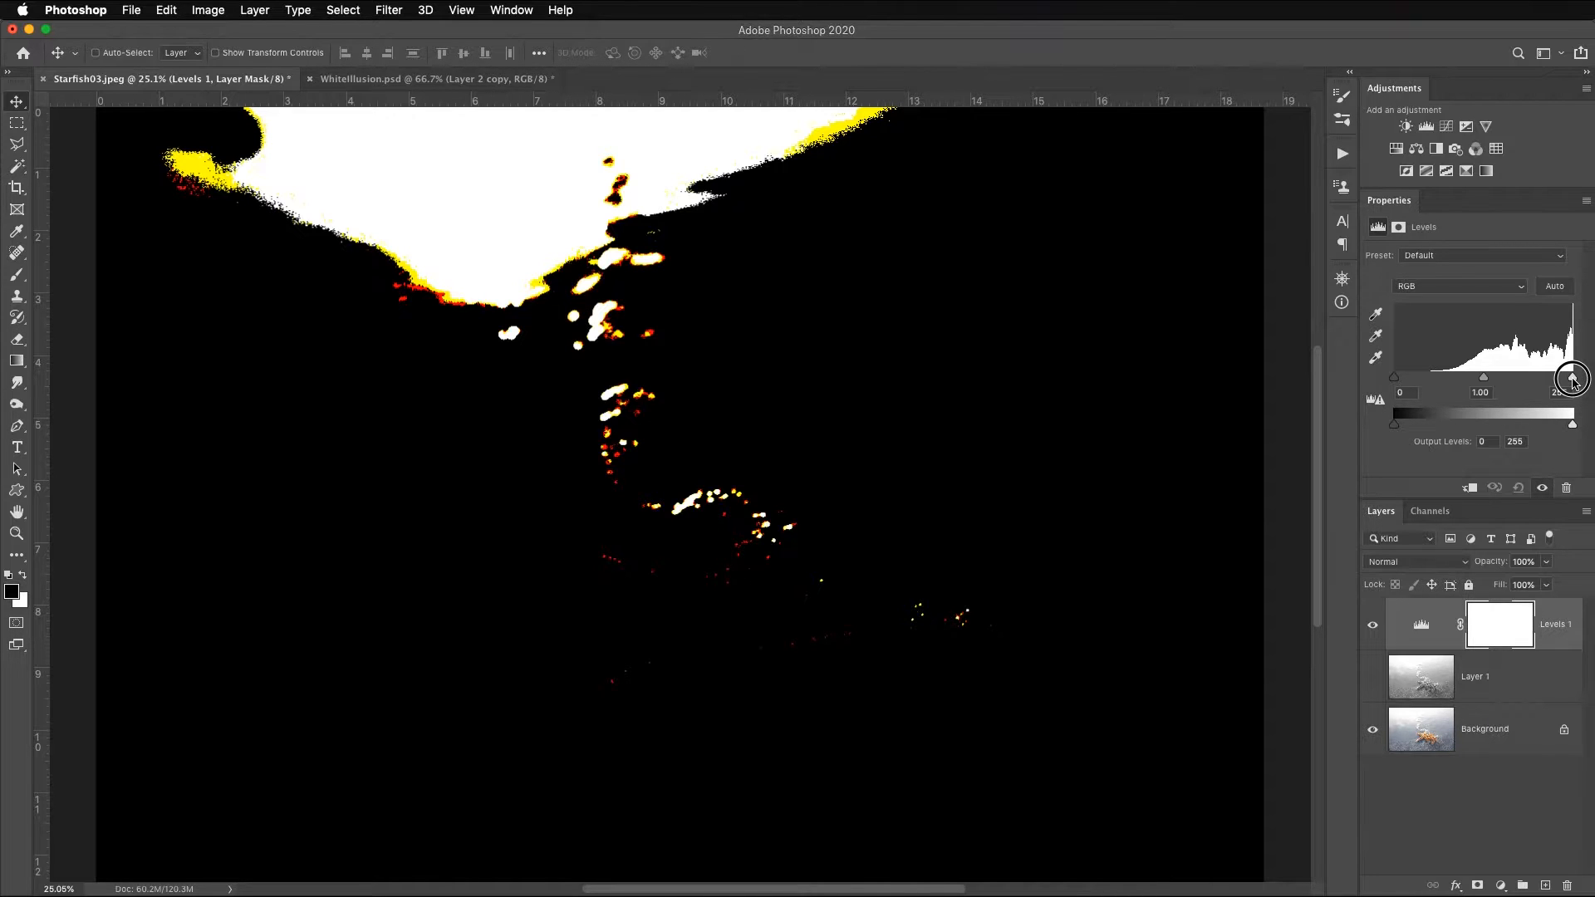
pyautogui.moveTo(1573, 379); pyautogui.dragTo(1574, 383)
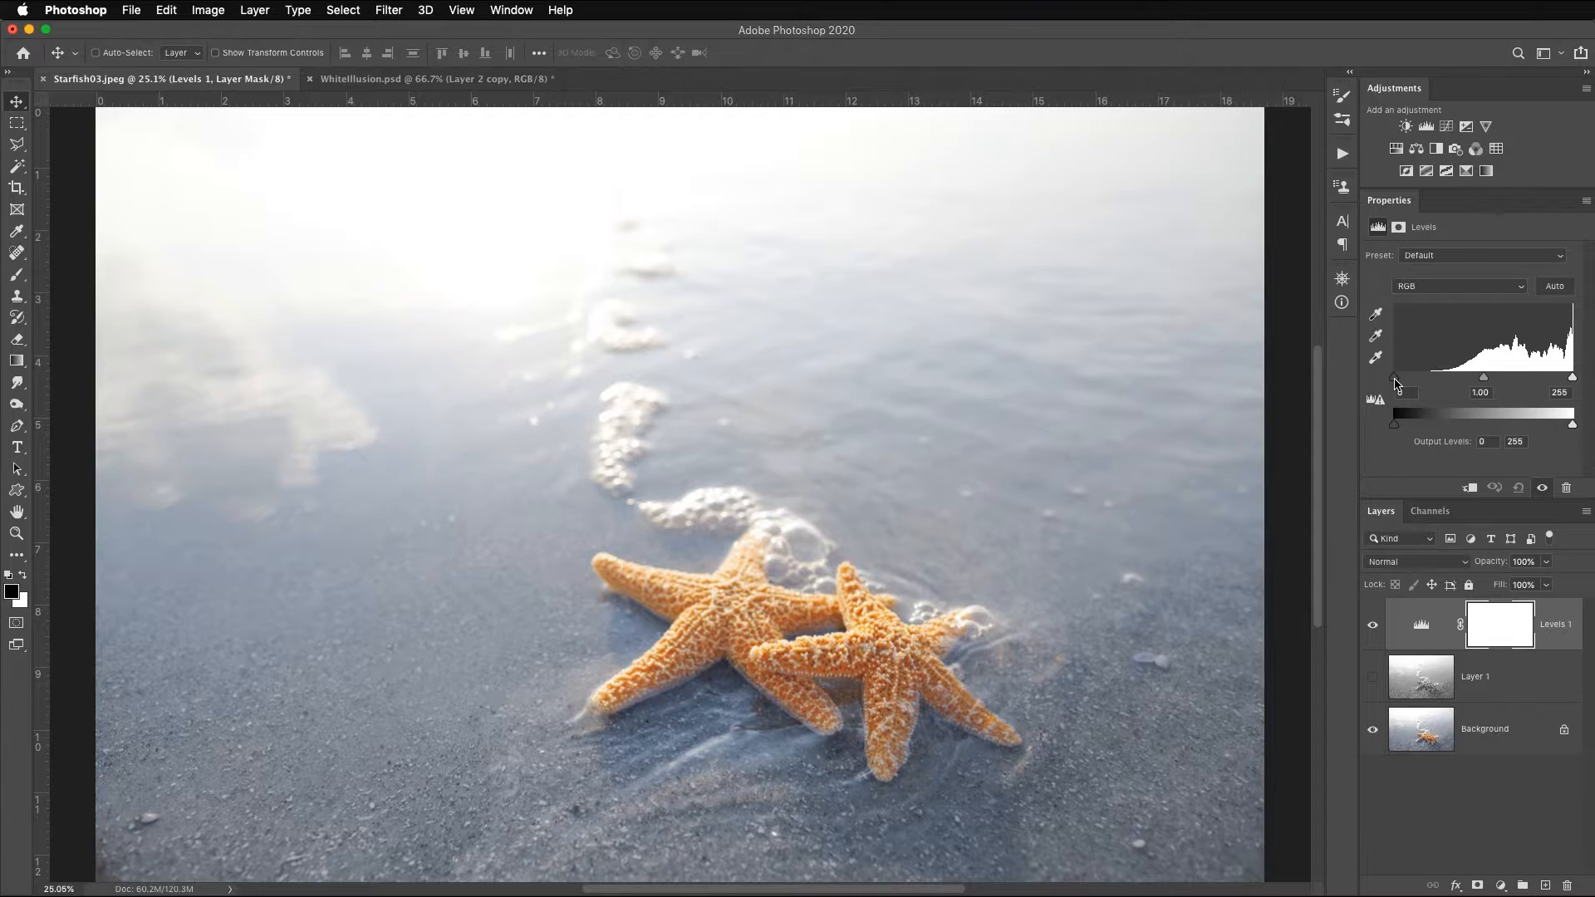
pyautogui.moveTo(1396, 384); pyautogui.dragTo(1452, 383)
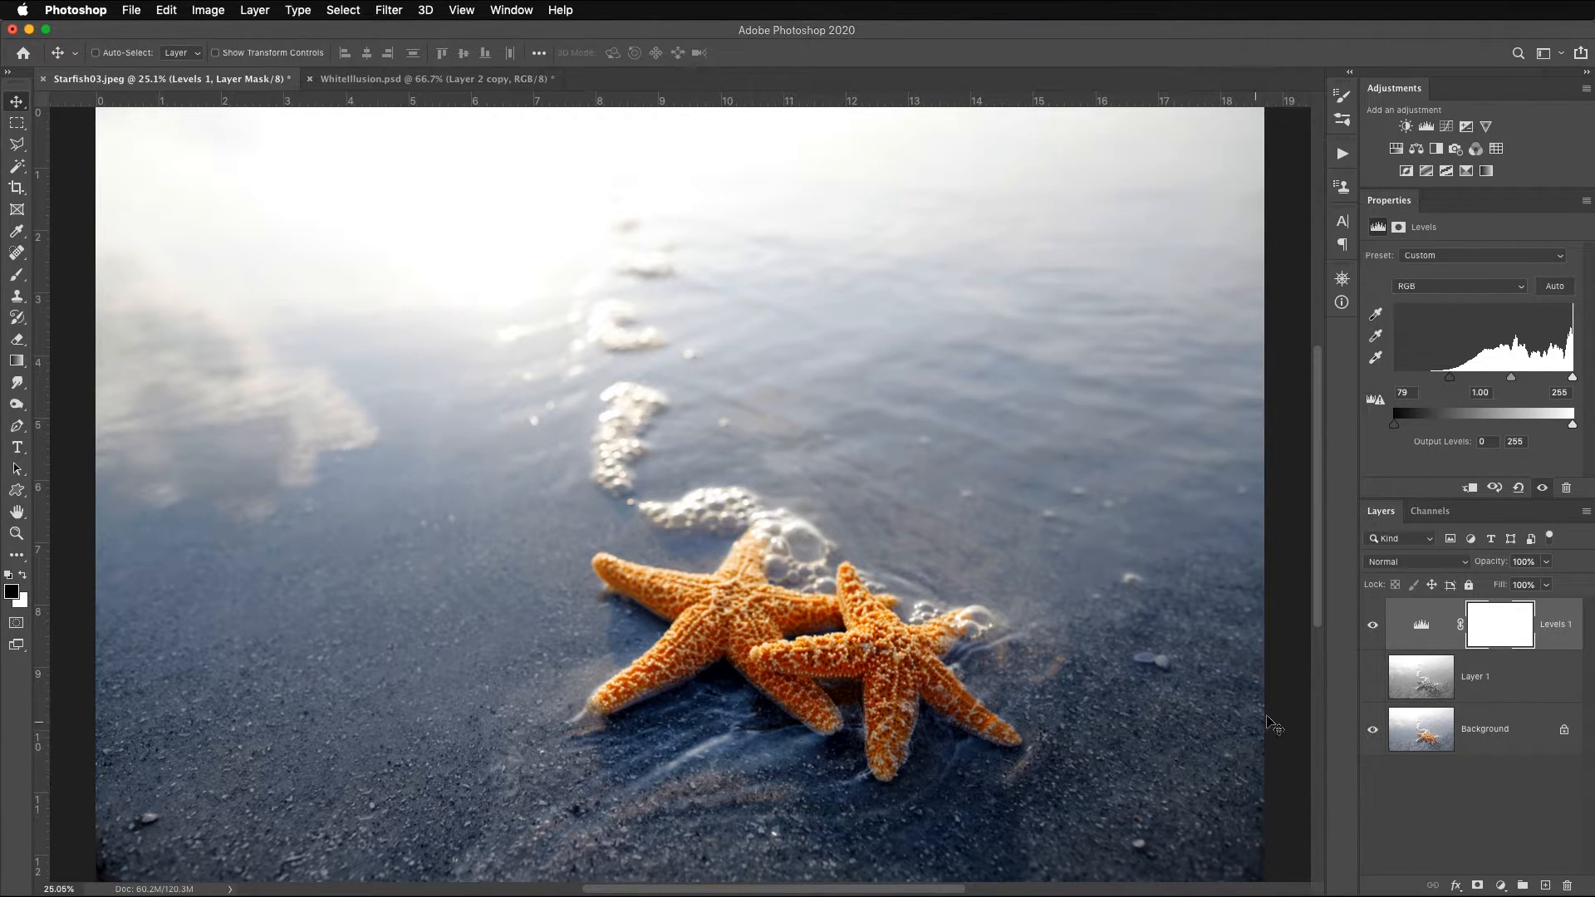
# Add a Hue/Saturation adjustment layer with Saturation at -100 and compare the result with the desaturated Layer 1.
pyautogui.click(1397, 149)
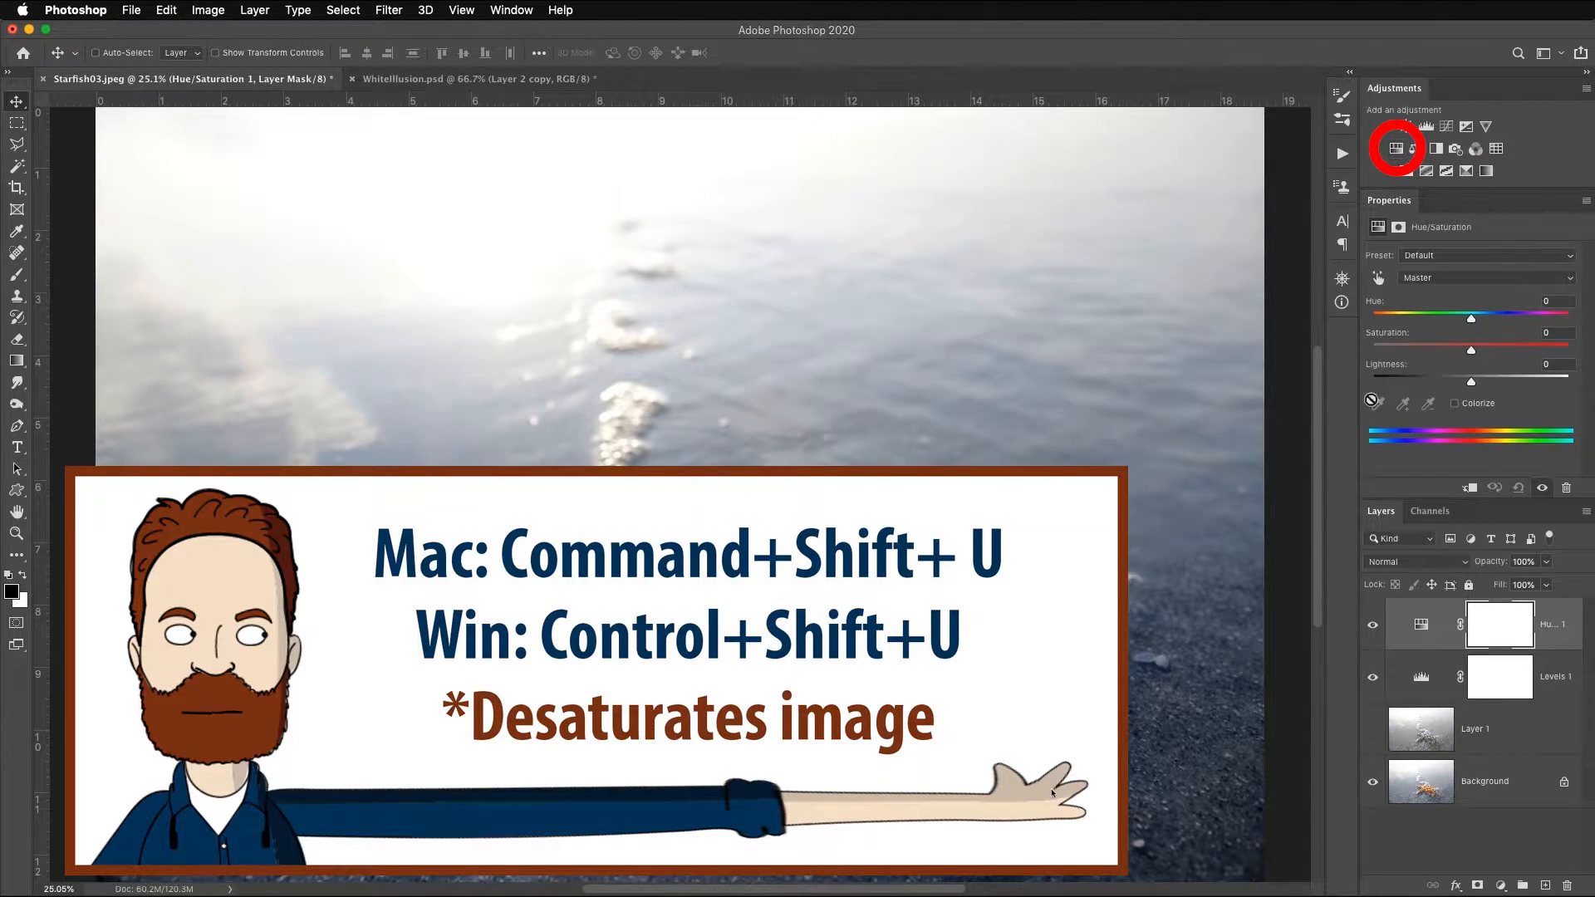
pyautogui.moveTo(1469, 358); pyautogui.dragTo(1324, 345)
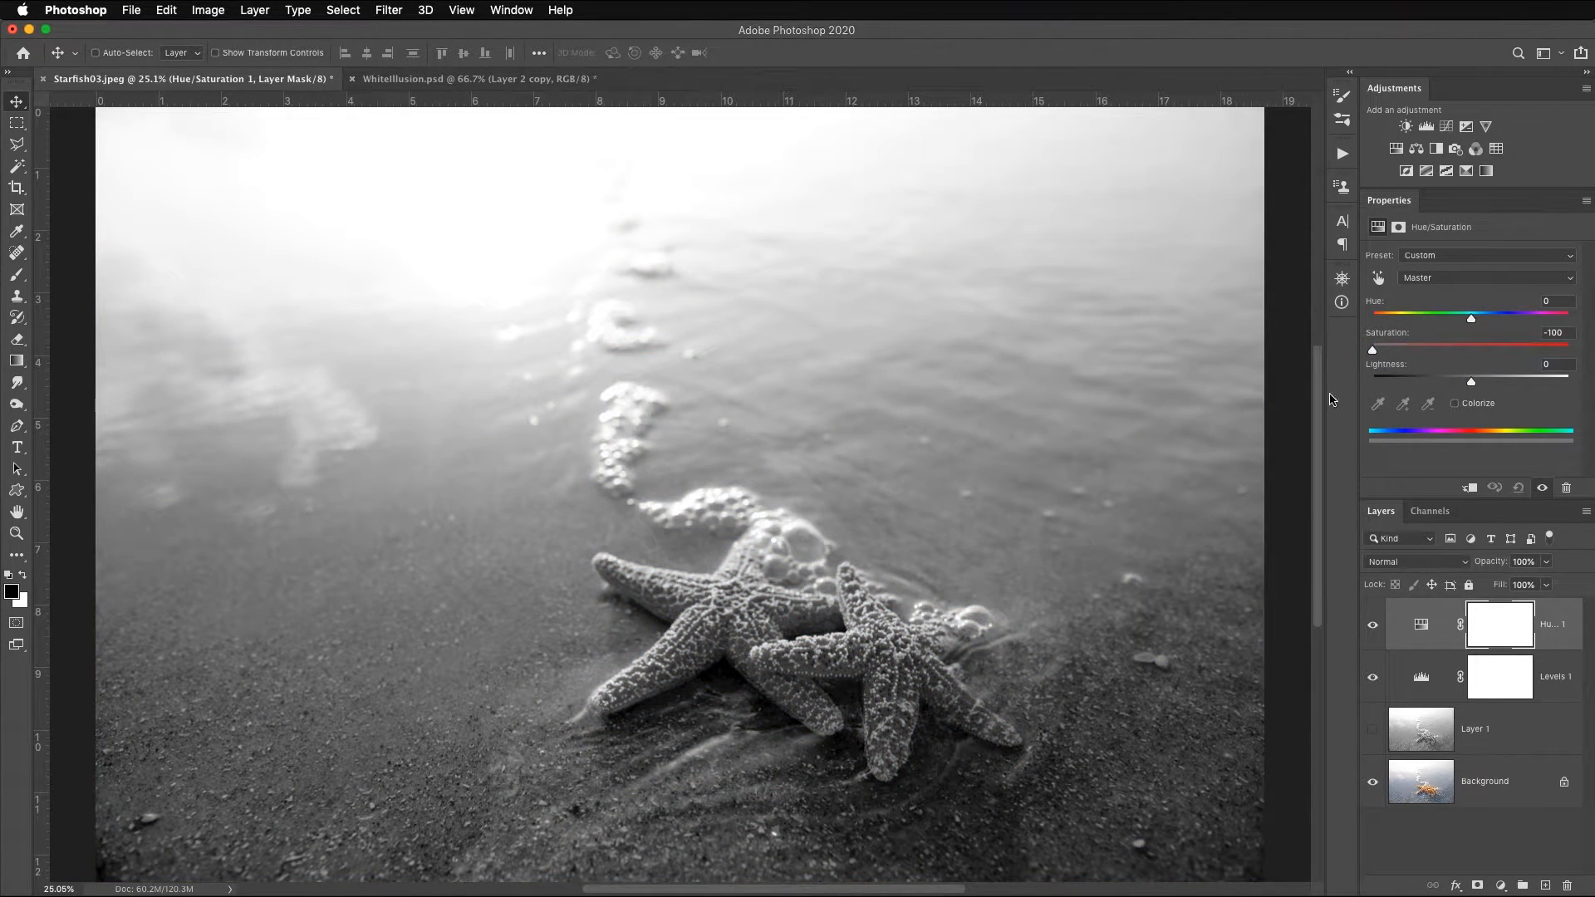
pyautogui.moveTo(1373, 679); pyautogui.dragTo(1373, 624)
pyautogui.click(1373, 729)
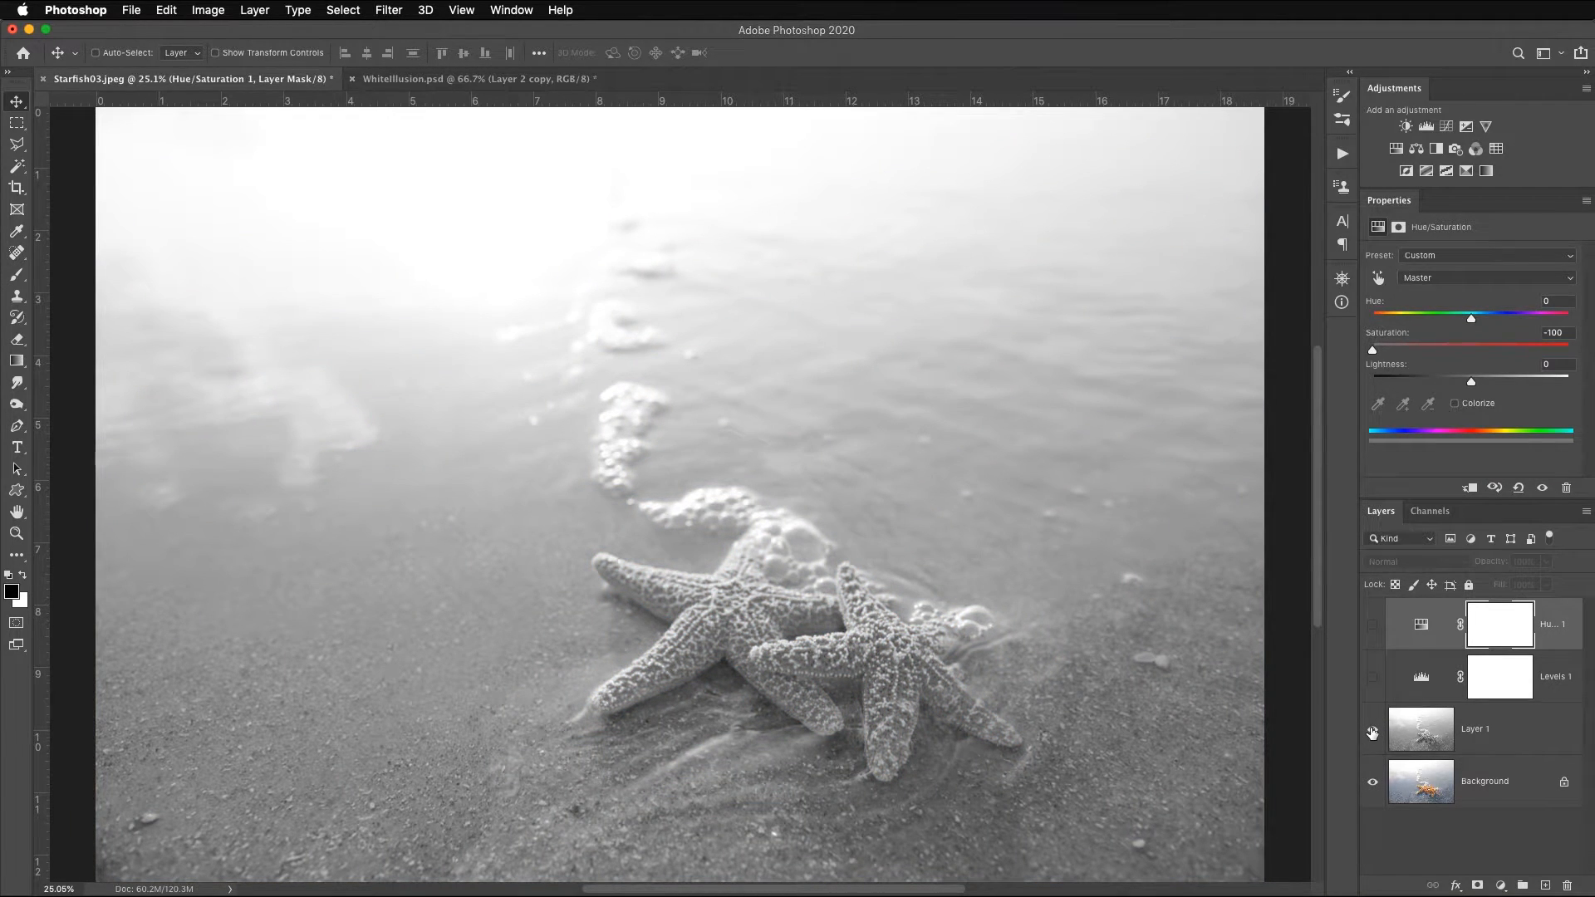
pyautogui.click(1372, 732)
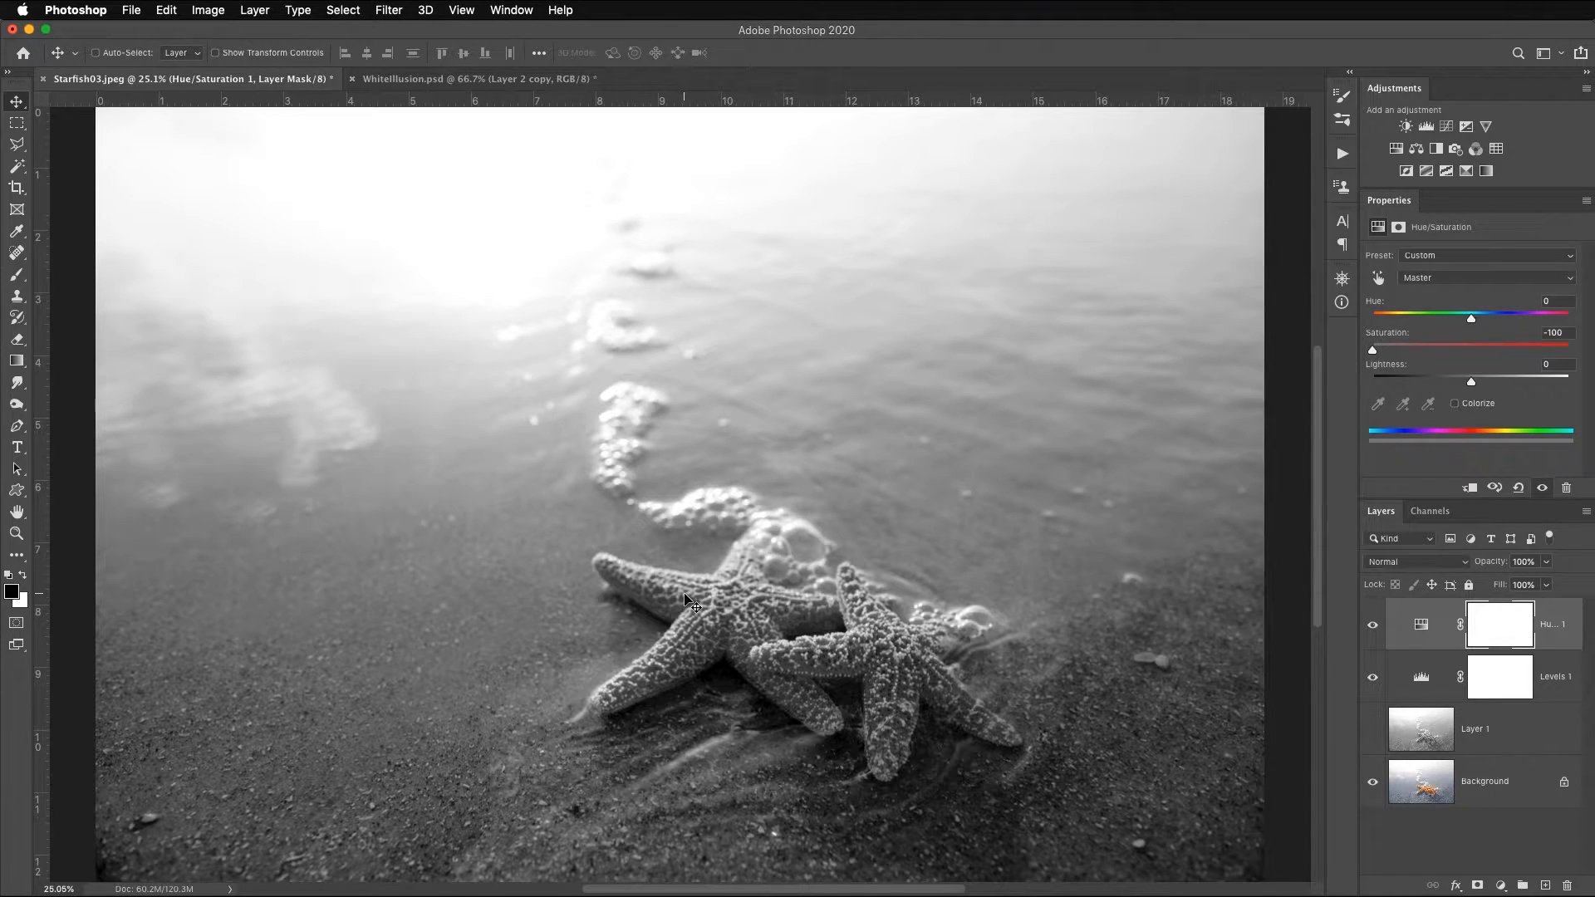
# In WhiteIllusion.psd, move gray bar B onto bar A to compare their RGB values, and move it back off.
pyautogui.click(407, 83)
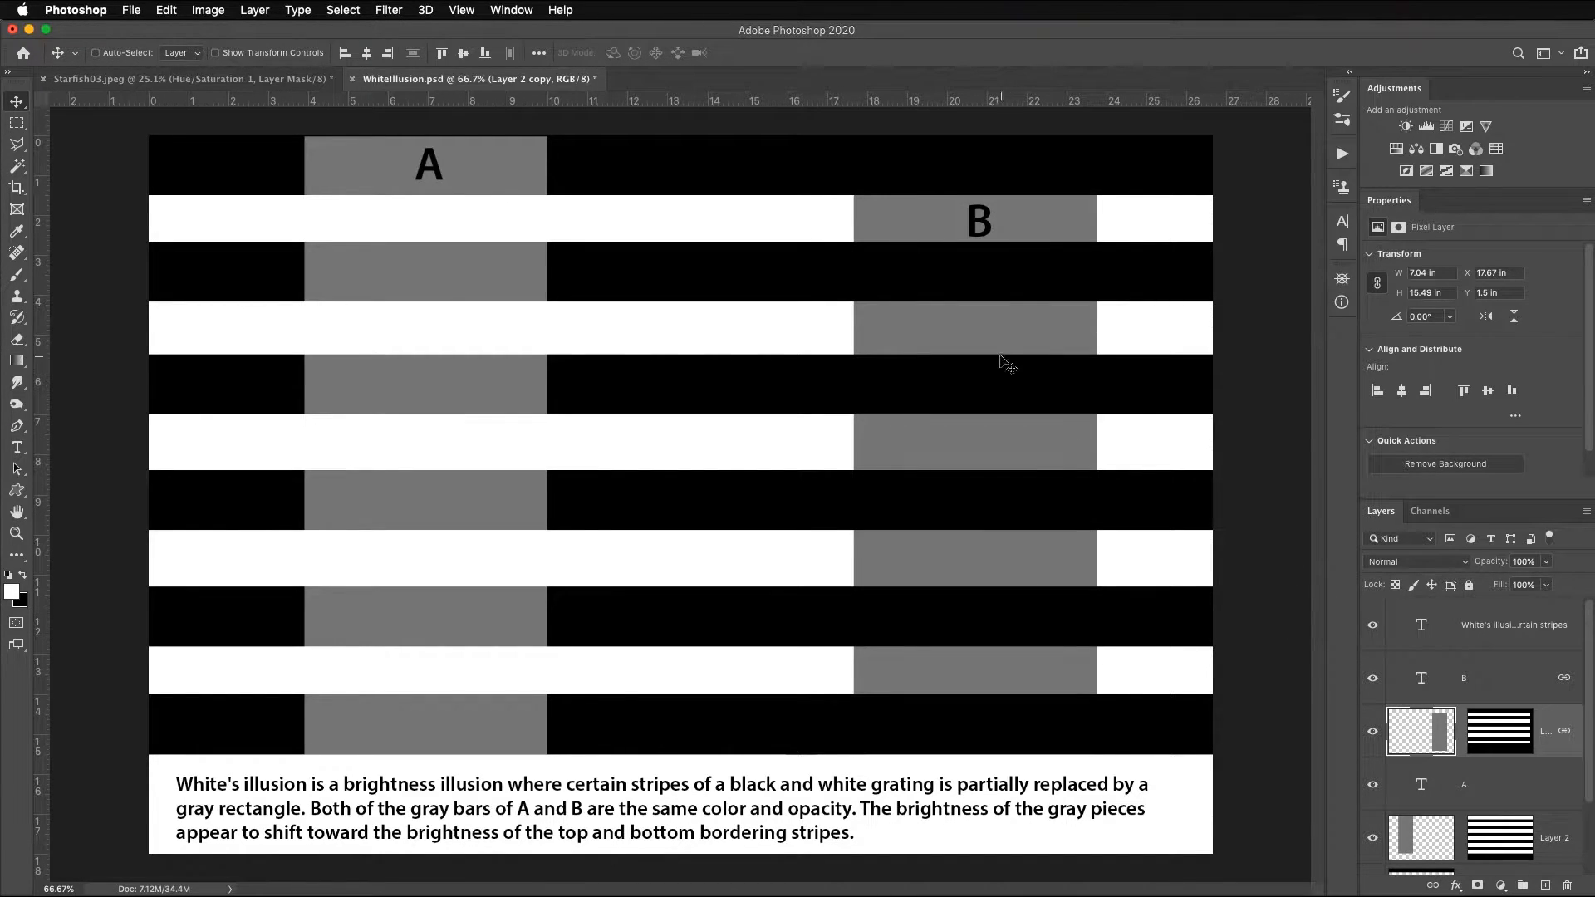
pyautogui.moveTo(1000, 349); pyautogui.dragTo(455, 338)
pyautogui.click(1343, 304)
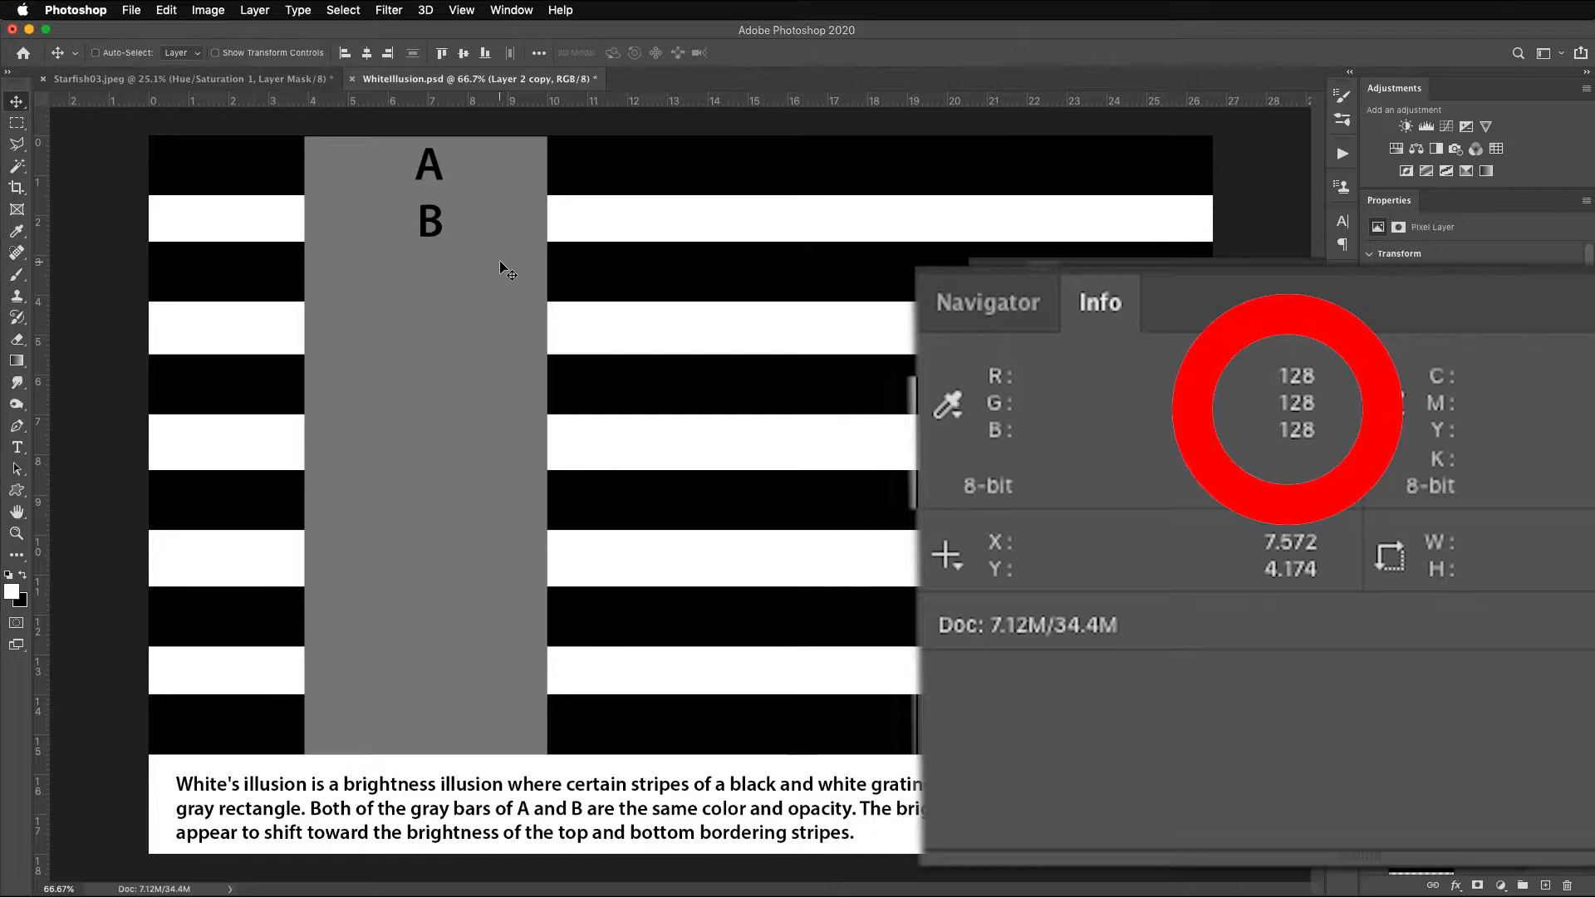
pyautogui.click(424, 358)
pyautogui.moveTo(424, 358); pyautogui.dragTo(851, 370)
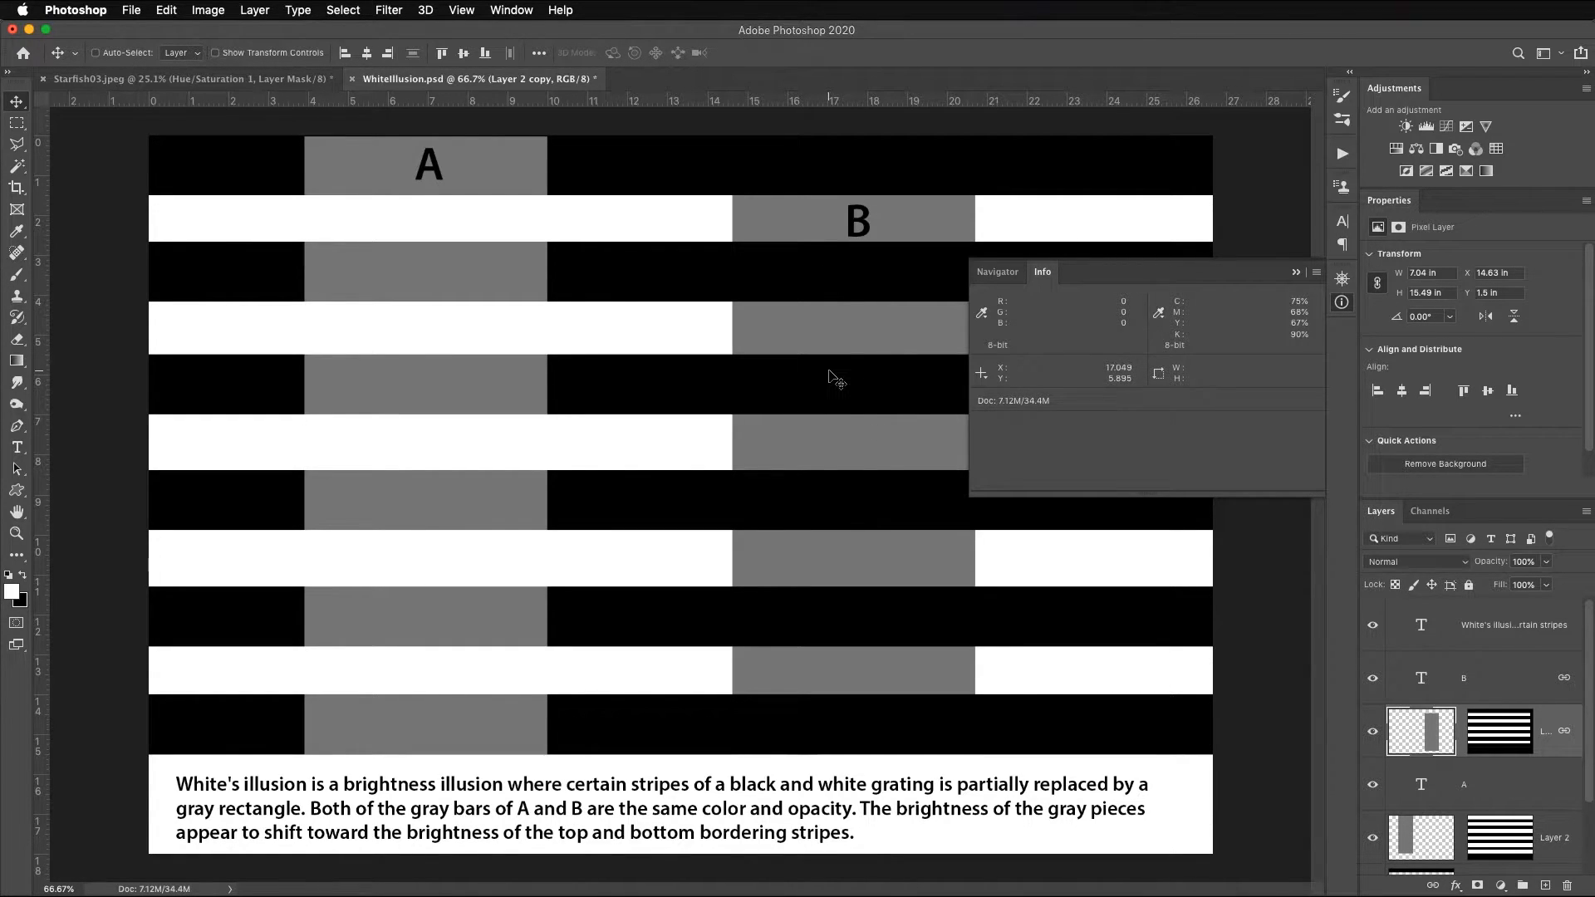
# In Starfish03.jpeg, delete the Hue/Saturation, Levels and Layer 1 layers and duplicate the Background layer again.
pyautogui.click(196, 81)
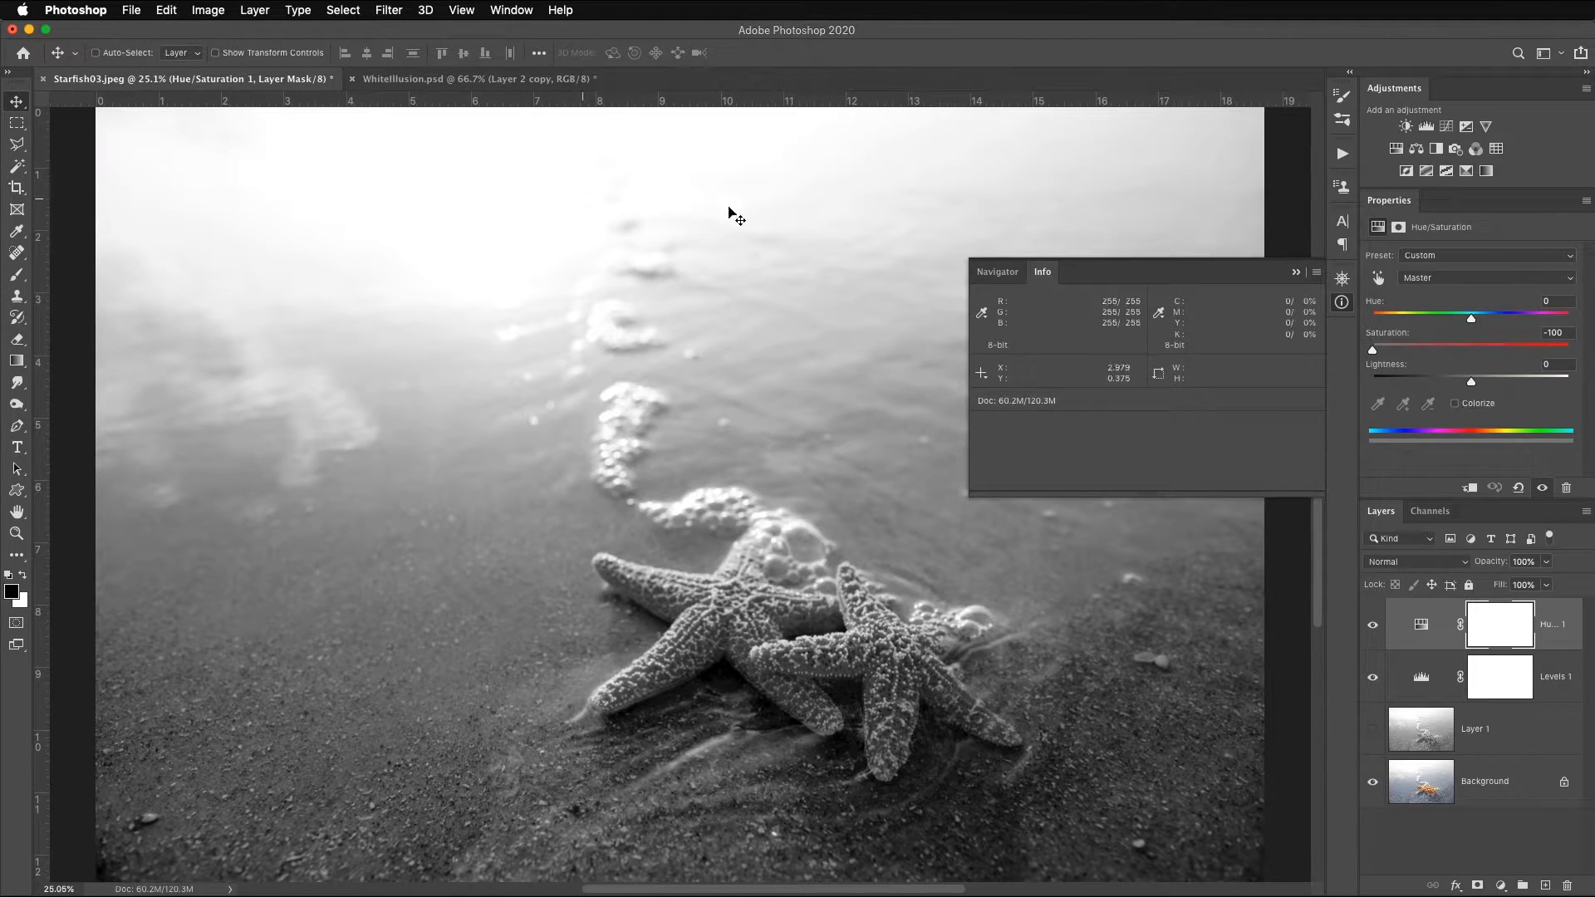
pyautogui.keyDown('shift'); pyautogui.click(1529, 751); pyautogui.keyUp('shift')
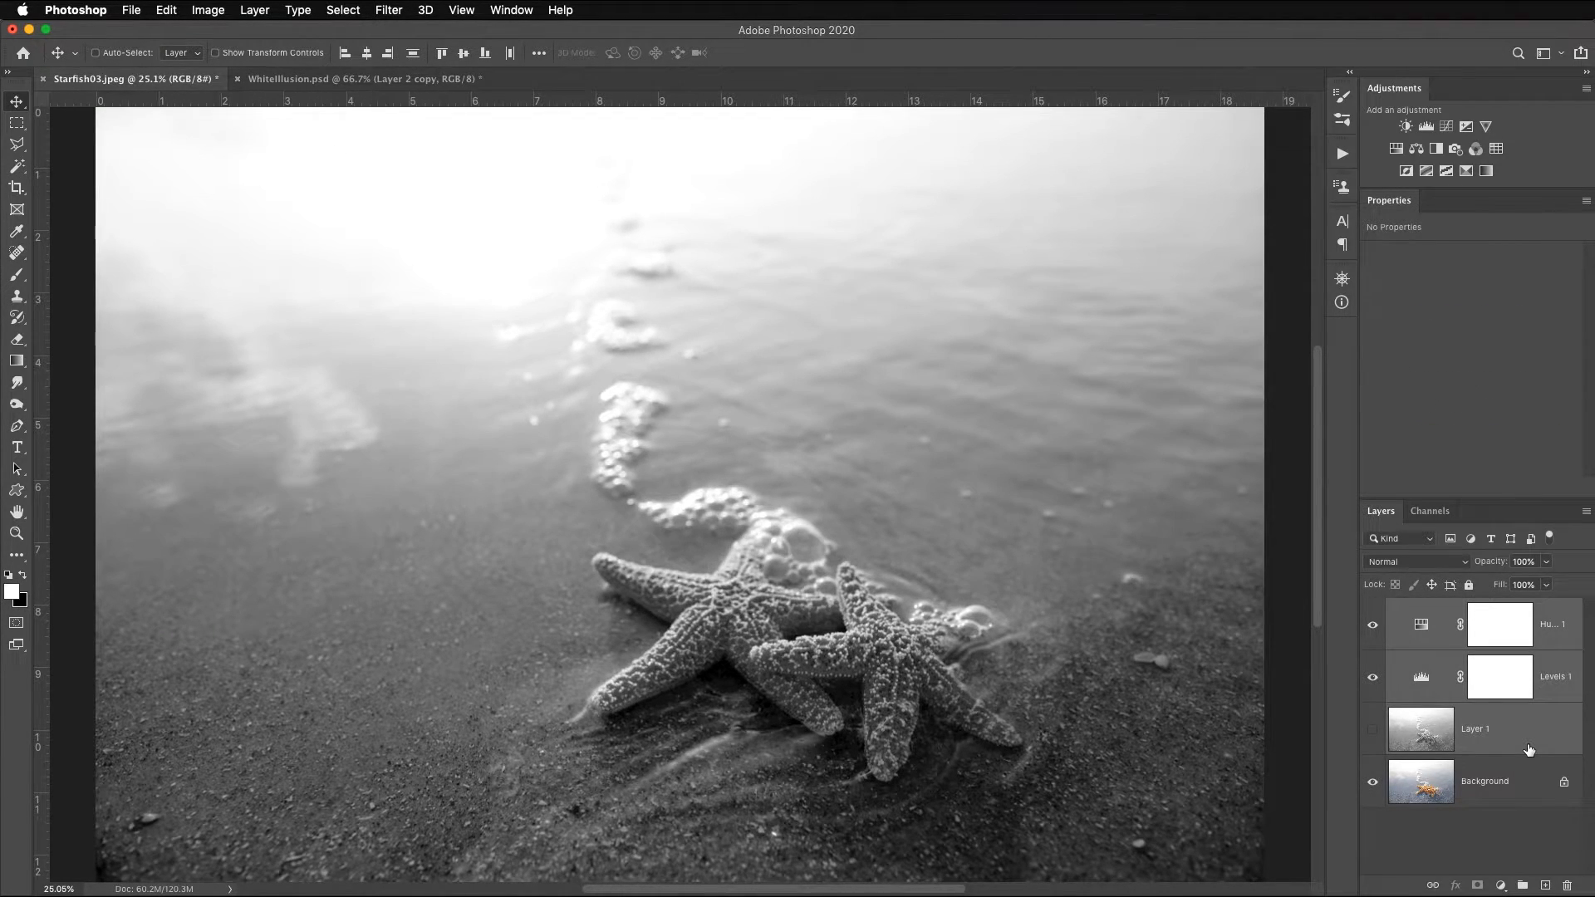
pyautogui.press('Delete')
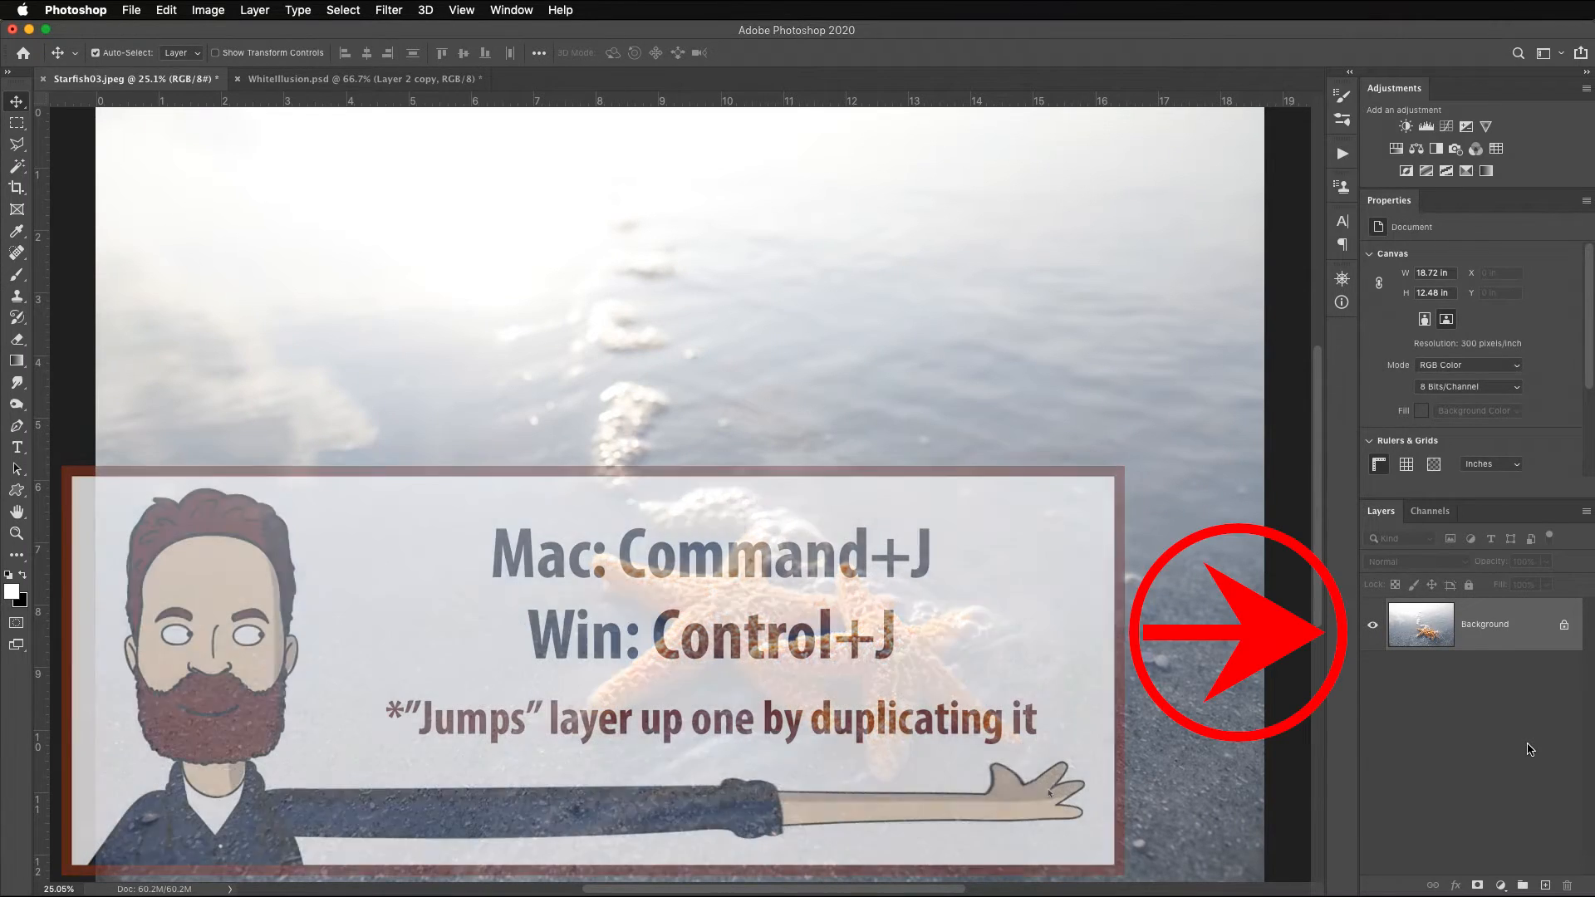
pyautogui.press('super+j')
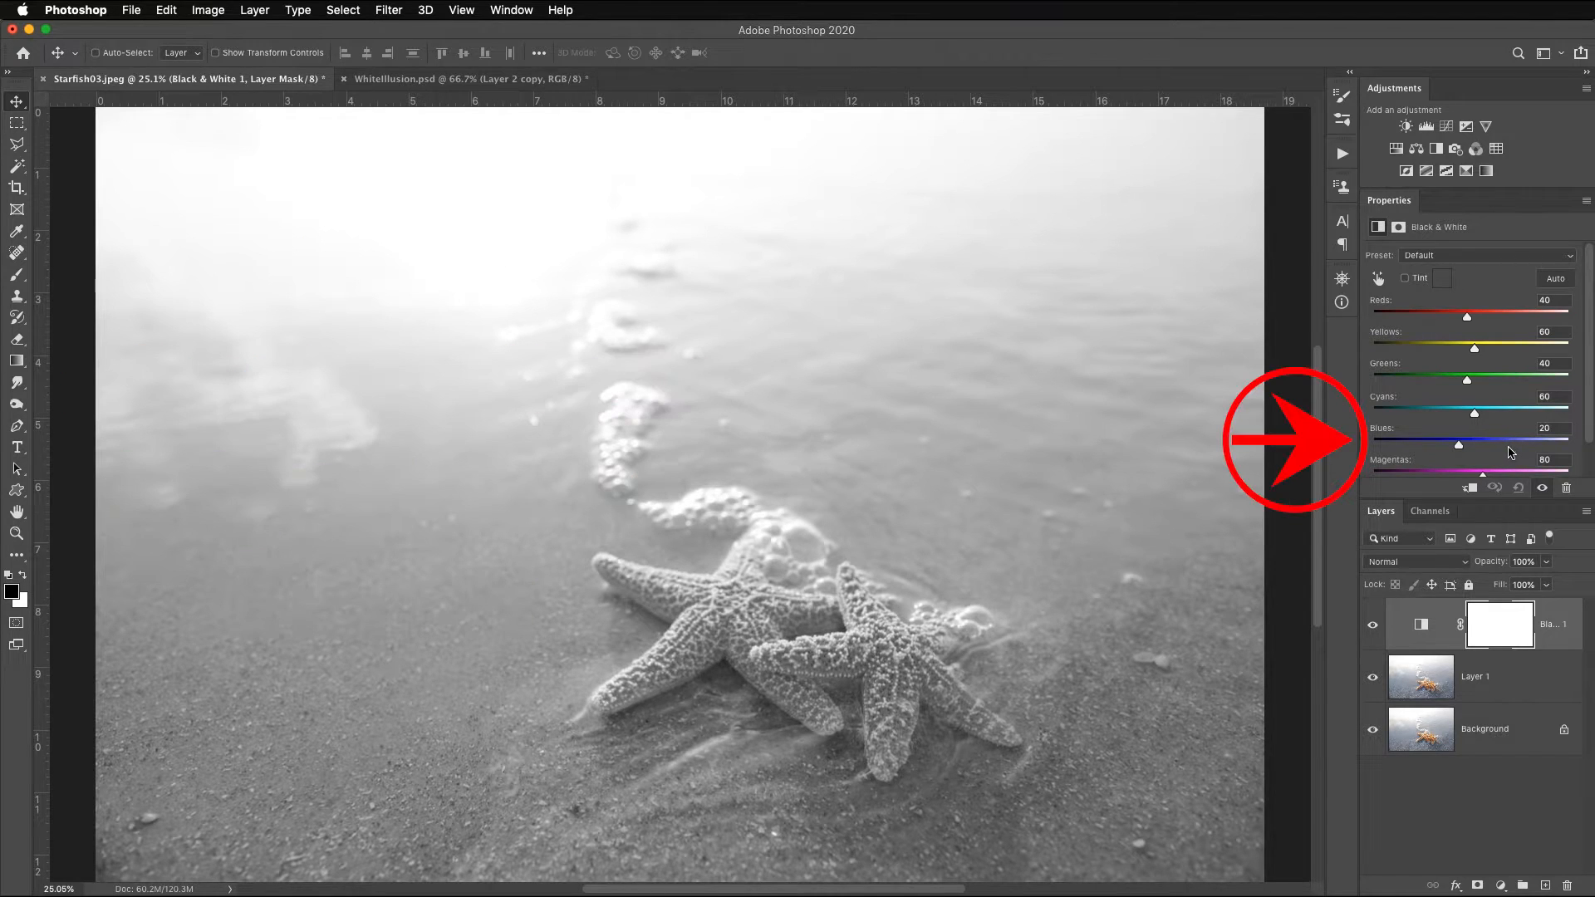
# Mix a Black & White adjustment above Layer 1 with Blues and Cyans at -200 and Reds and Yellows at 72.
pyautogui.moveTo(1460, 446); pyautogui.dragTo(1356, 449)
pyautogui.moveTo(1476, 418); pyautogui.dragTo(1372, 413)
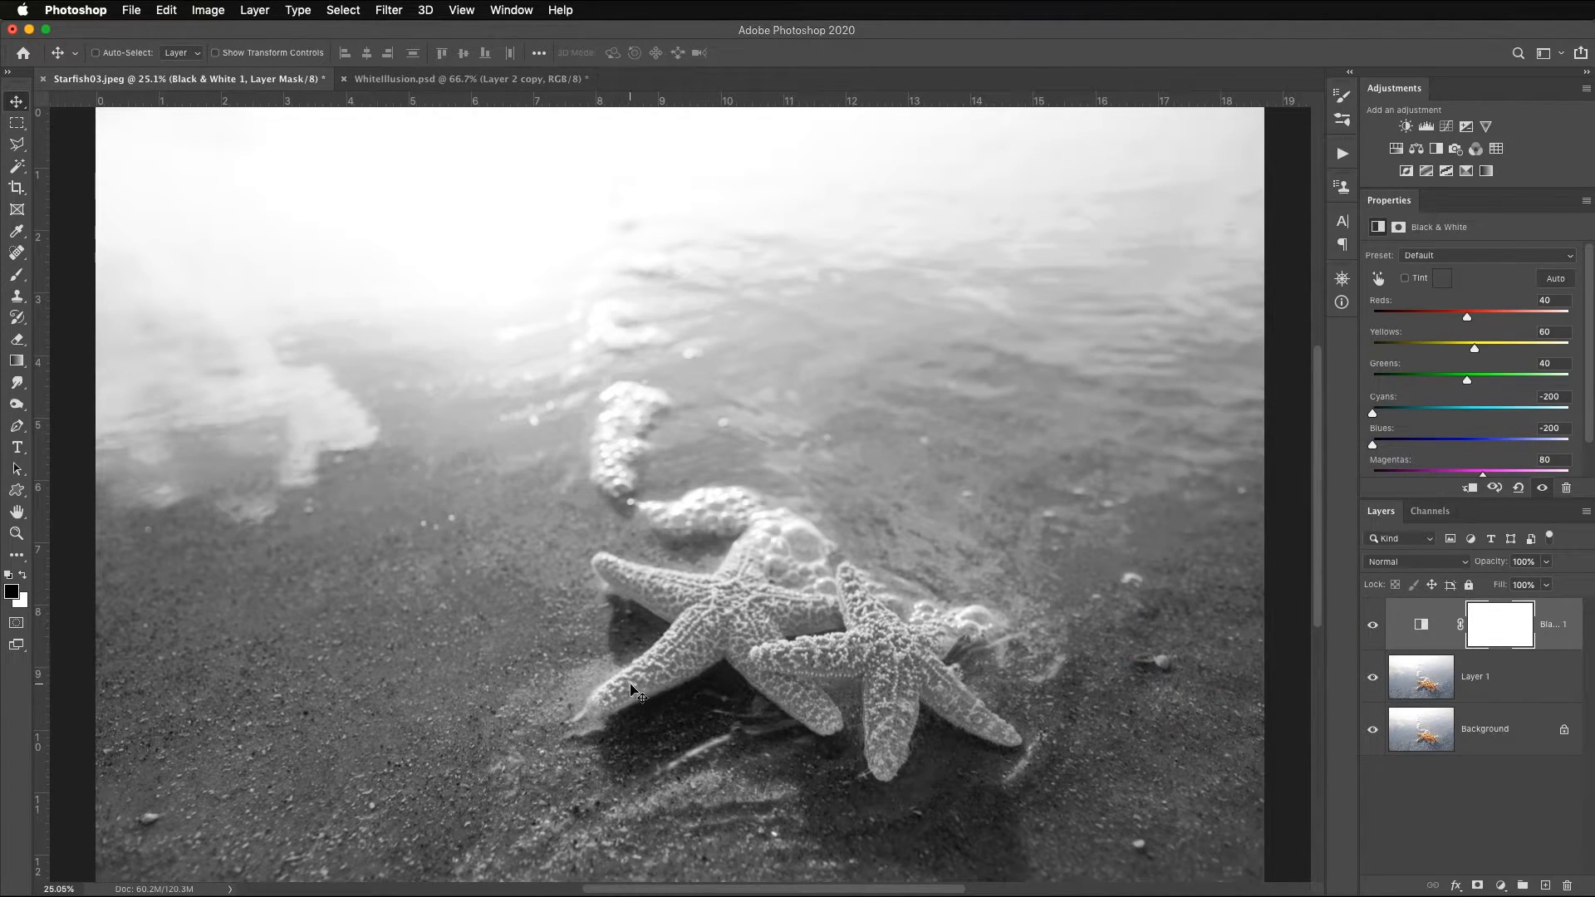
pyautogui.moveTo(1468, 321); pyautogui.dragTo(1482, 352)
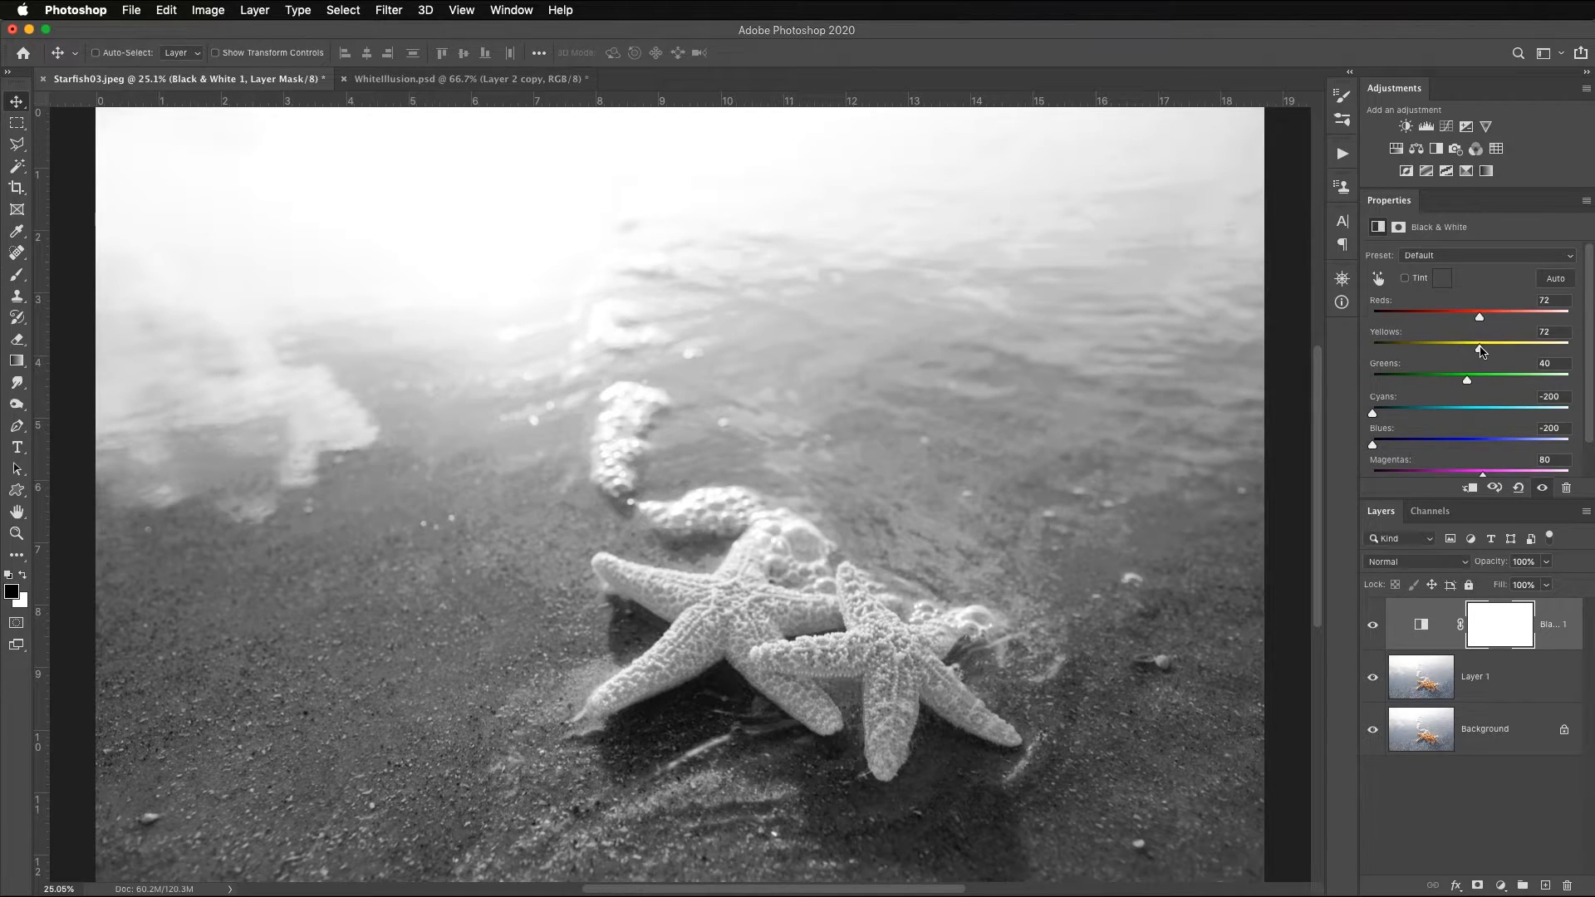
# Add a Levels adjustment layer and sample the dark gap between the starfish arms as the black point.
pyautogui.click(1426, 128)
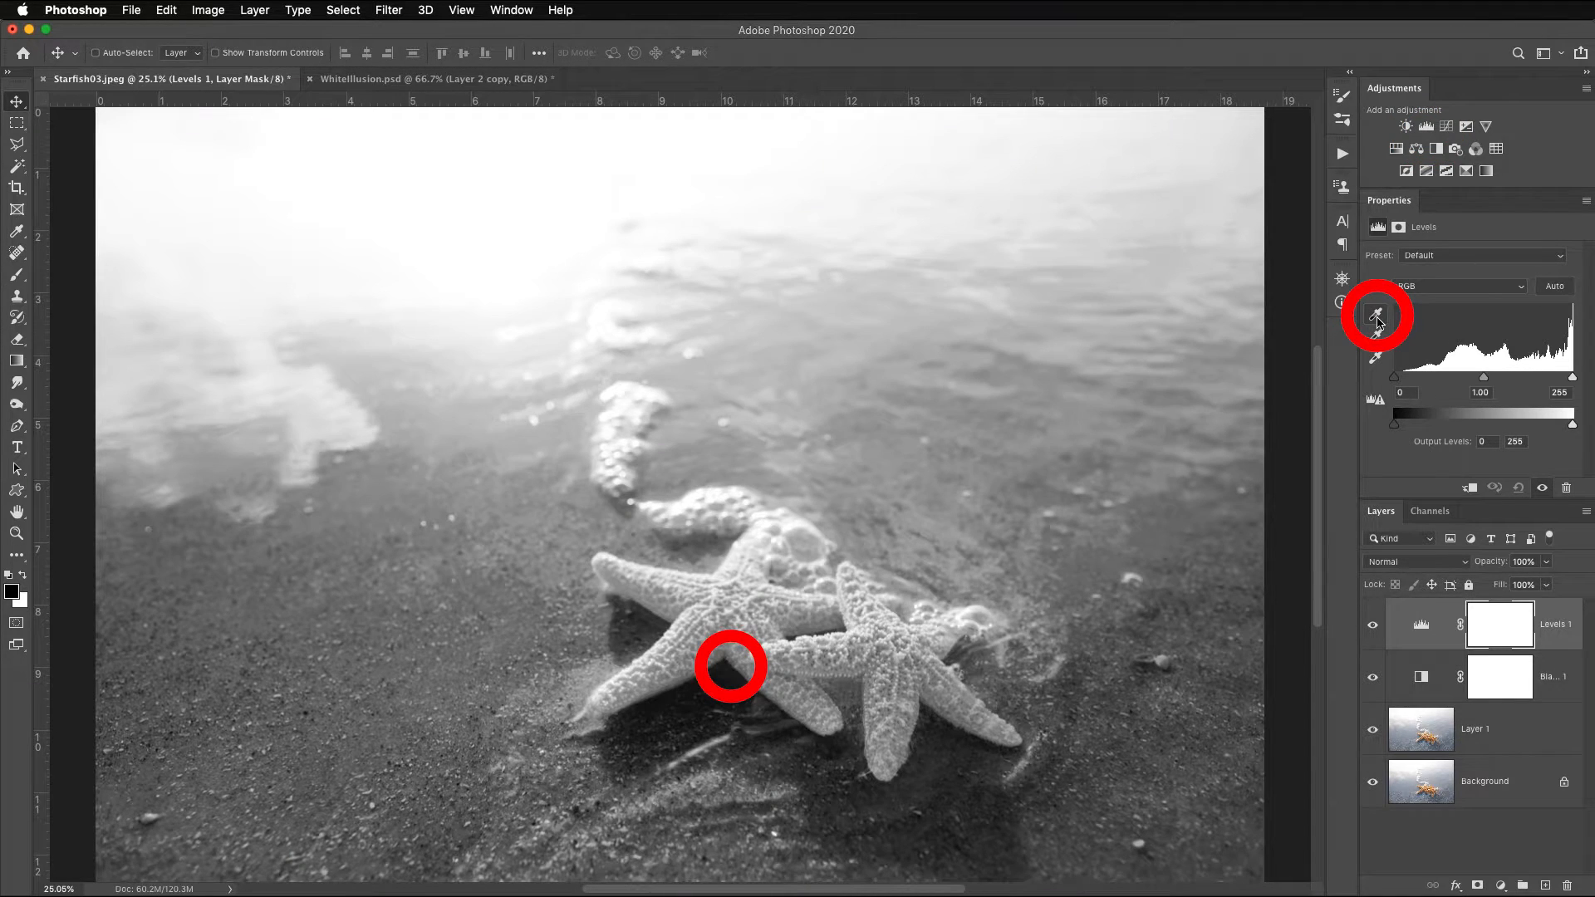
pyautogui.click(1377, 316)
pyautogui.click(732, 662)
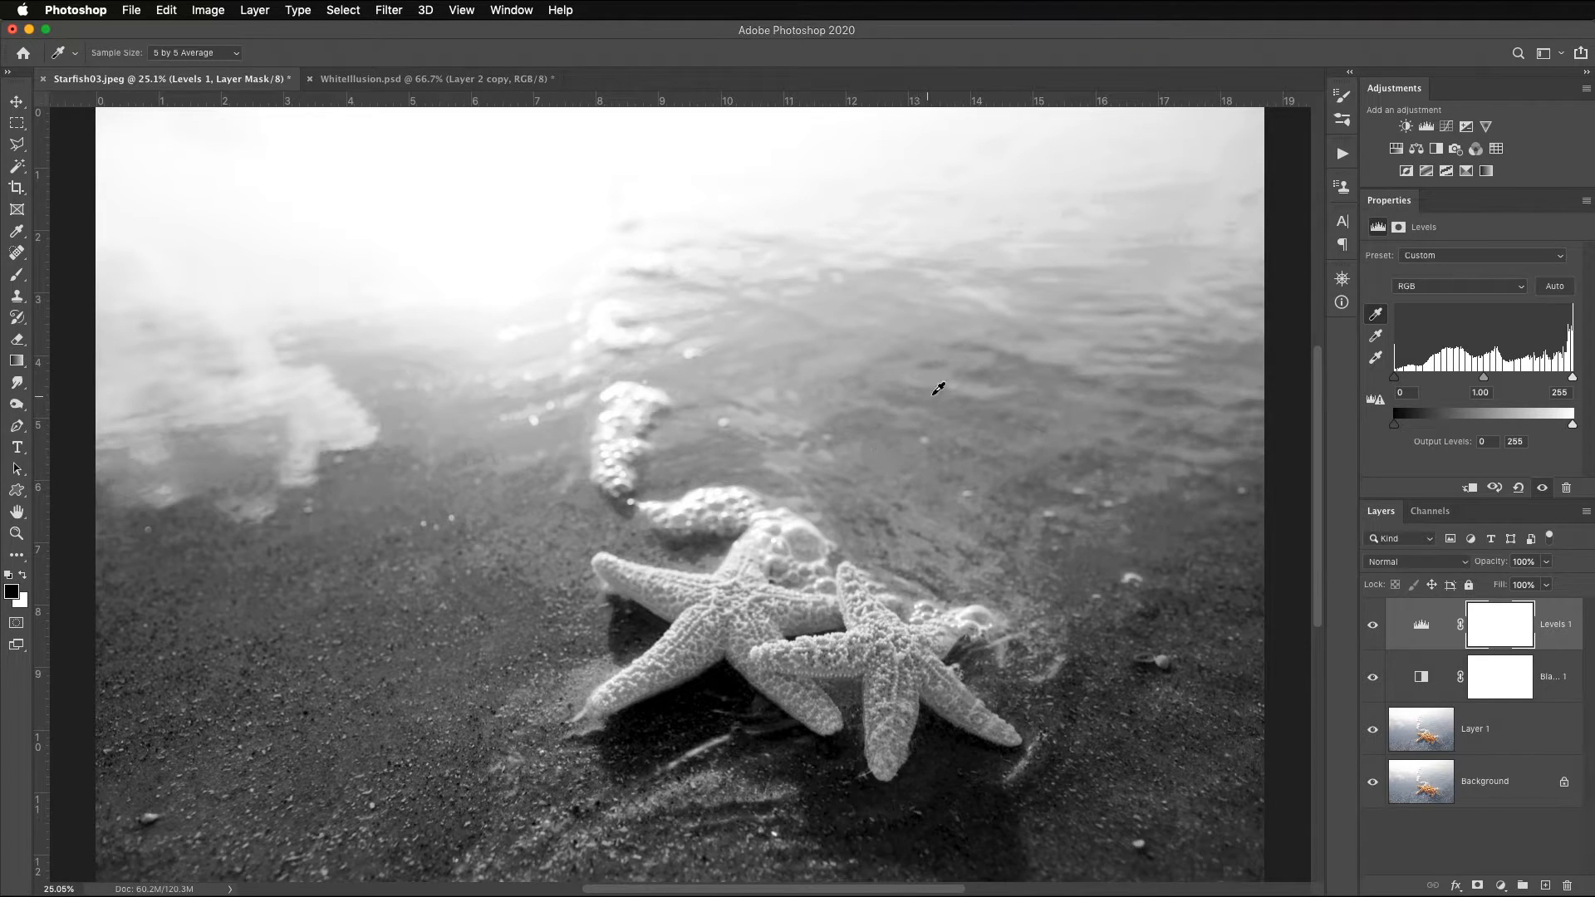
# Delete the Levels and Black & White adjustment layers above Layer 1.
pyautogui.press('BackSpace')
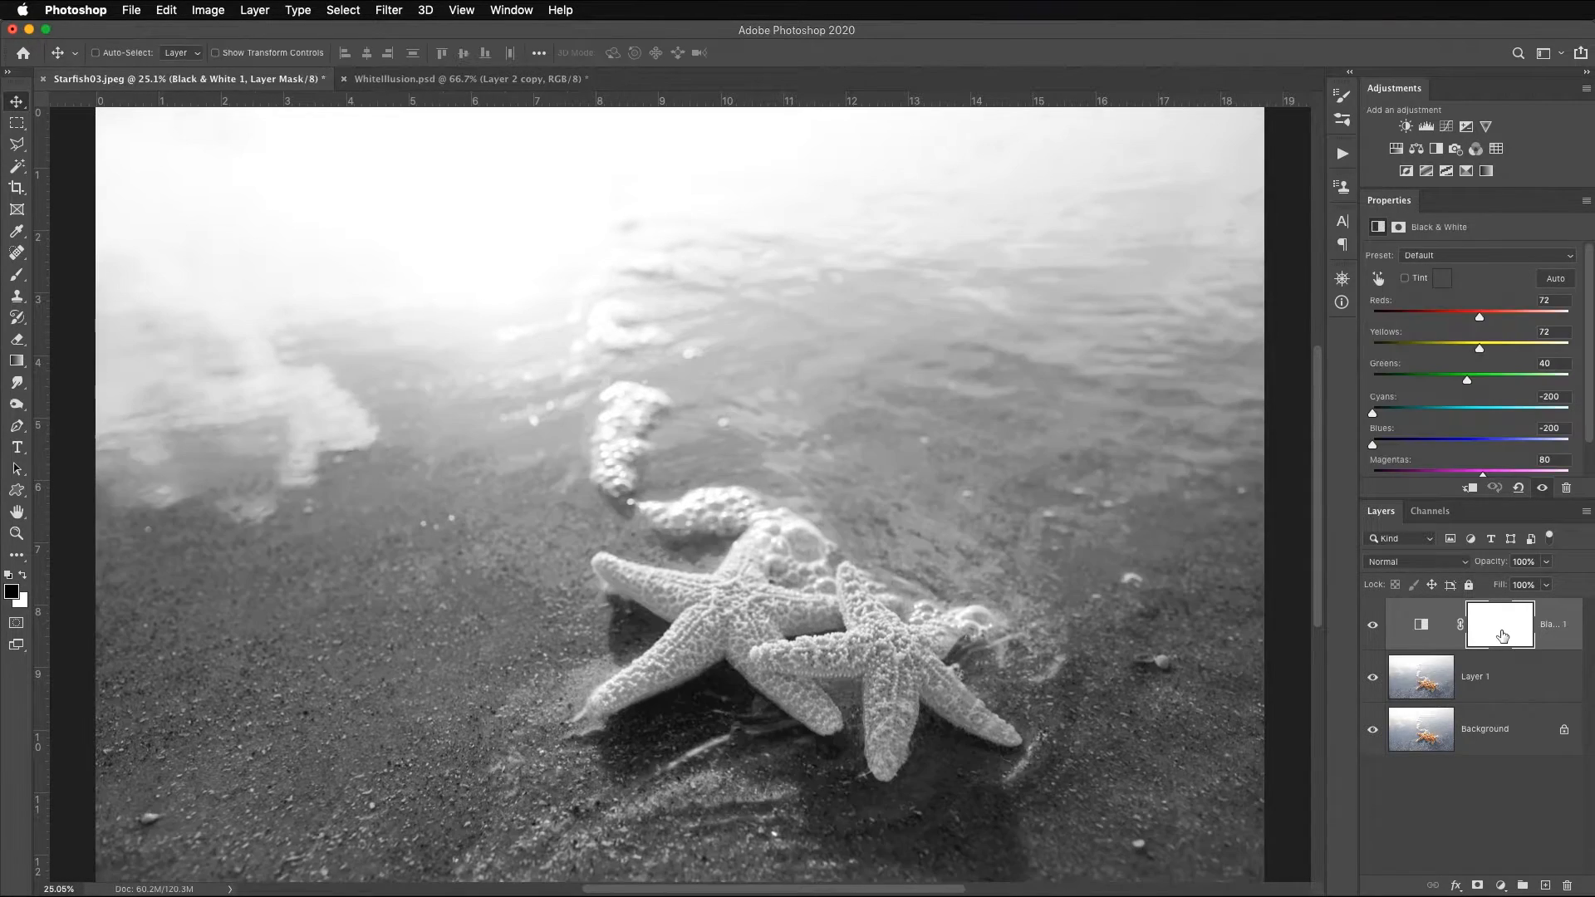
pyautogui.press('BackSpace')
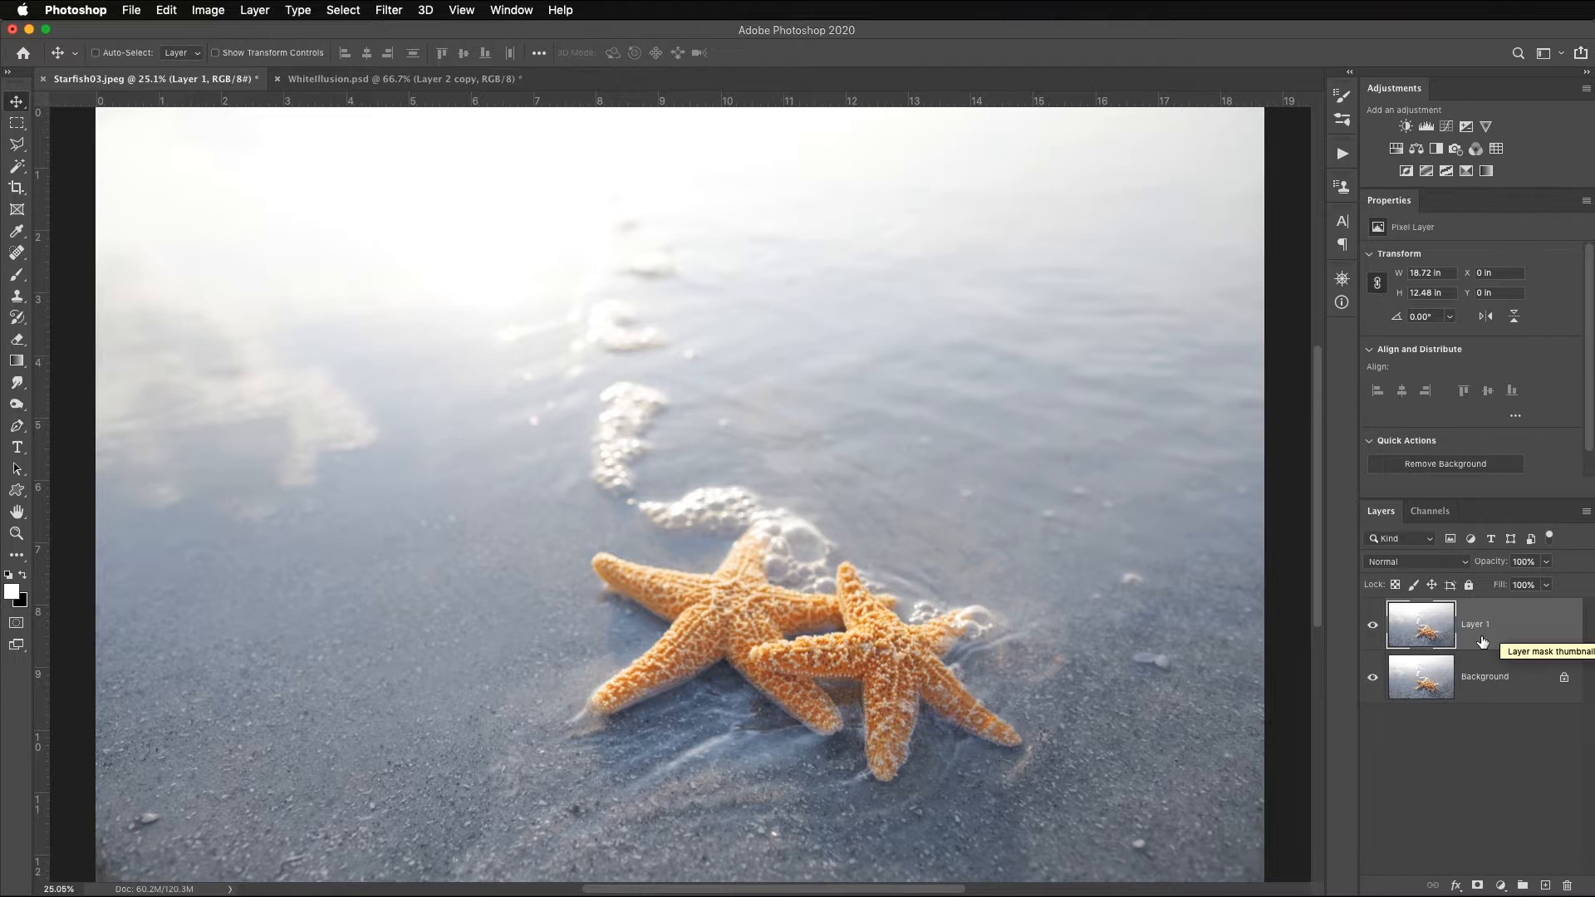
# Open Layer 1 in the Camera Raw filter and set its treatment to Black & White.
pyautogui.click(388, 10)
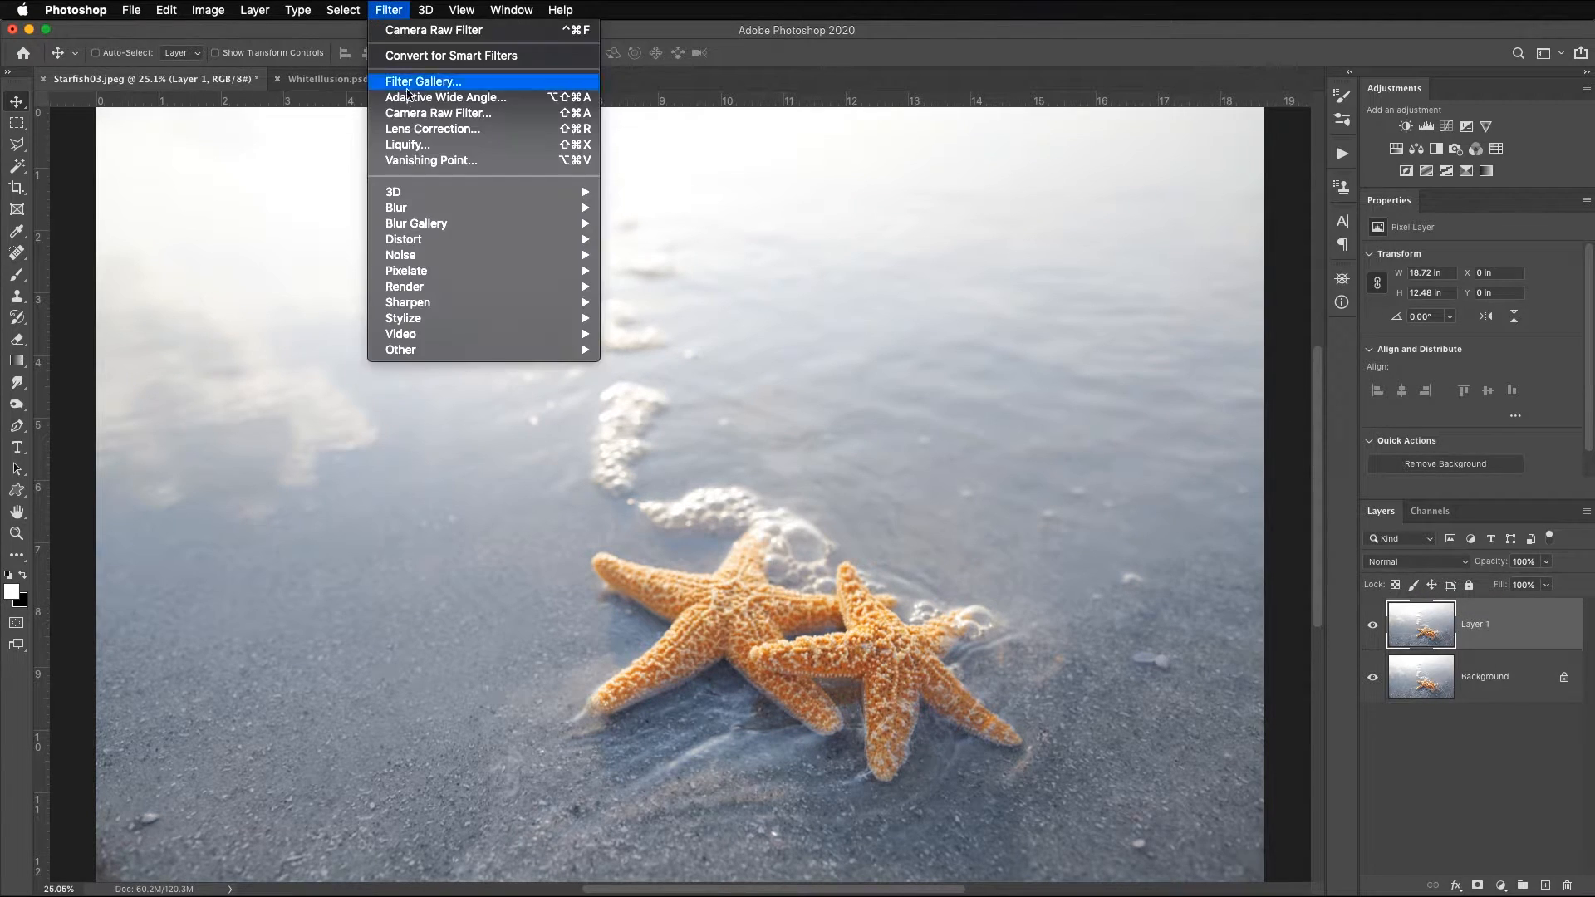
pyautogui.click(432, 115)
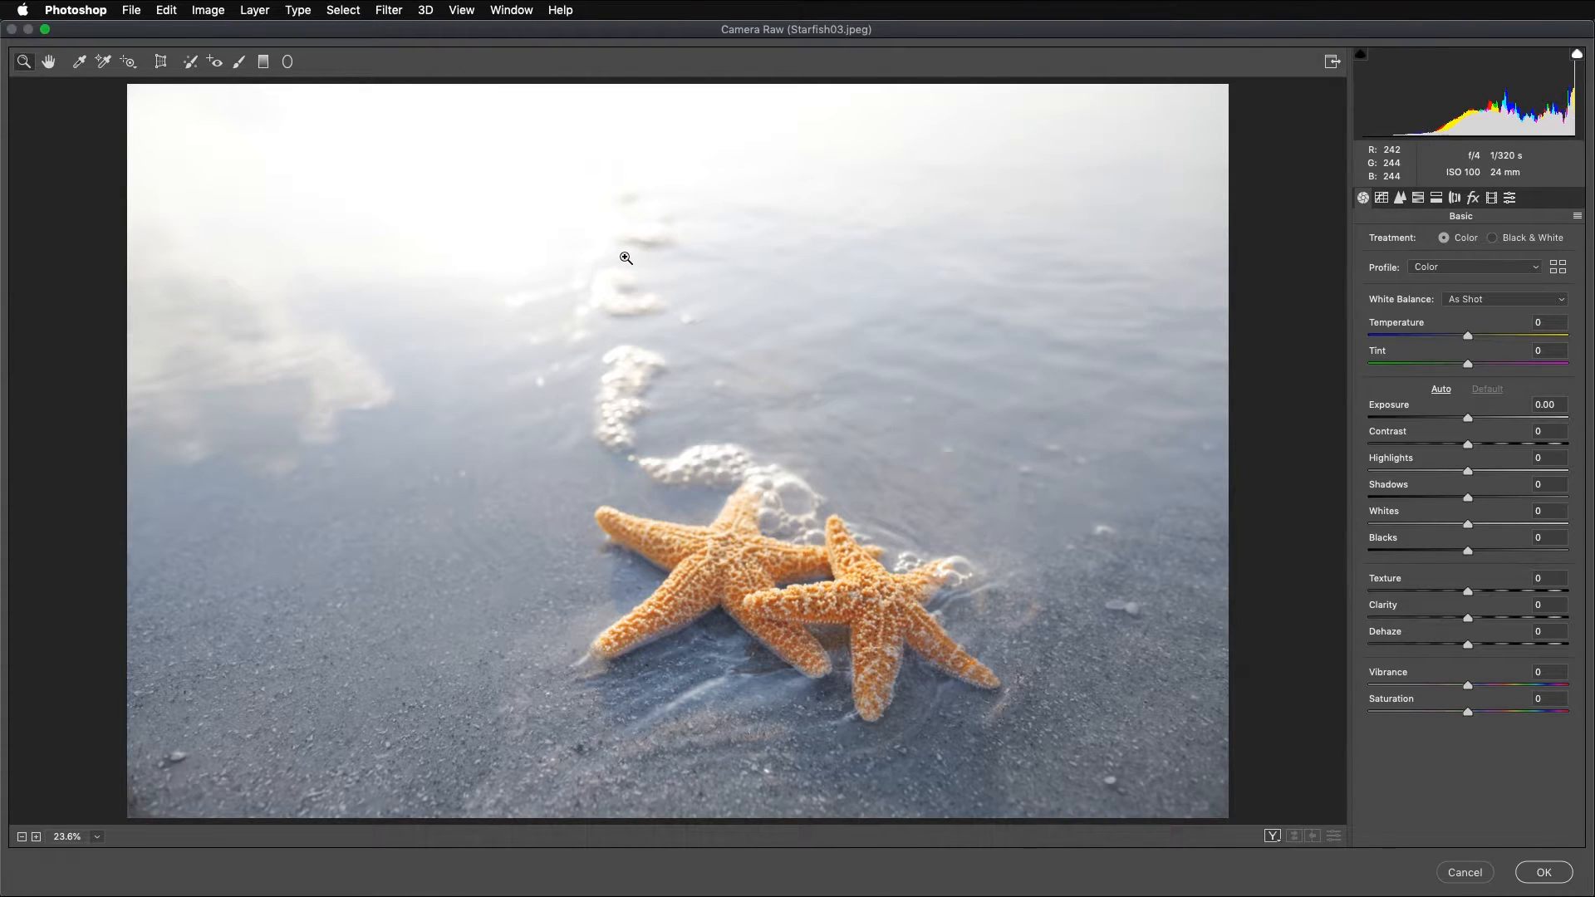
pyautogui.click(1493, 237)
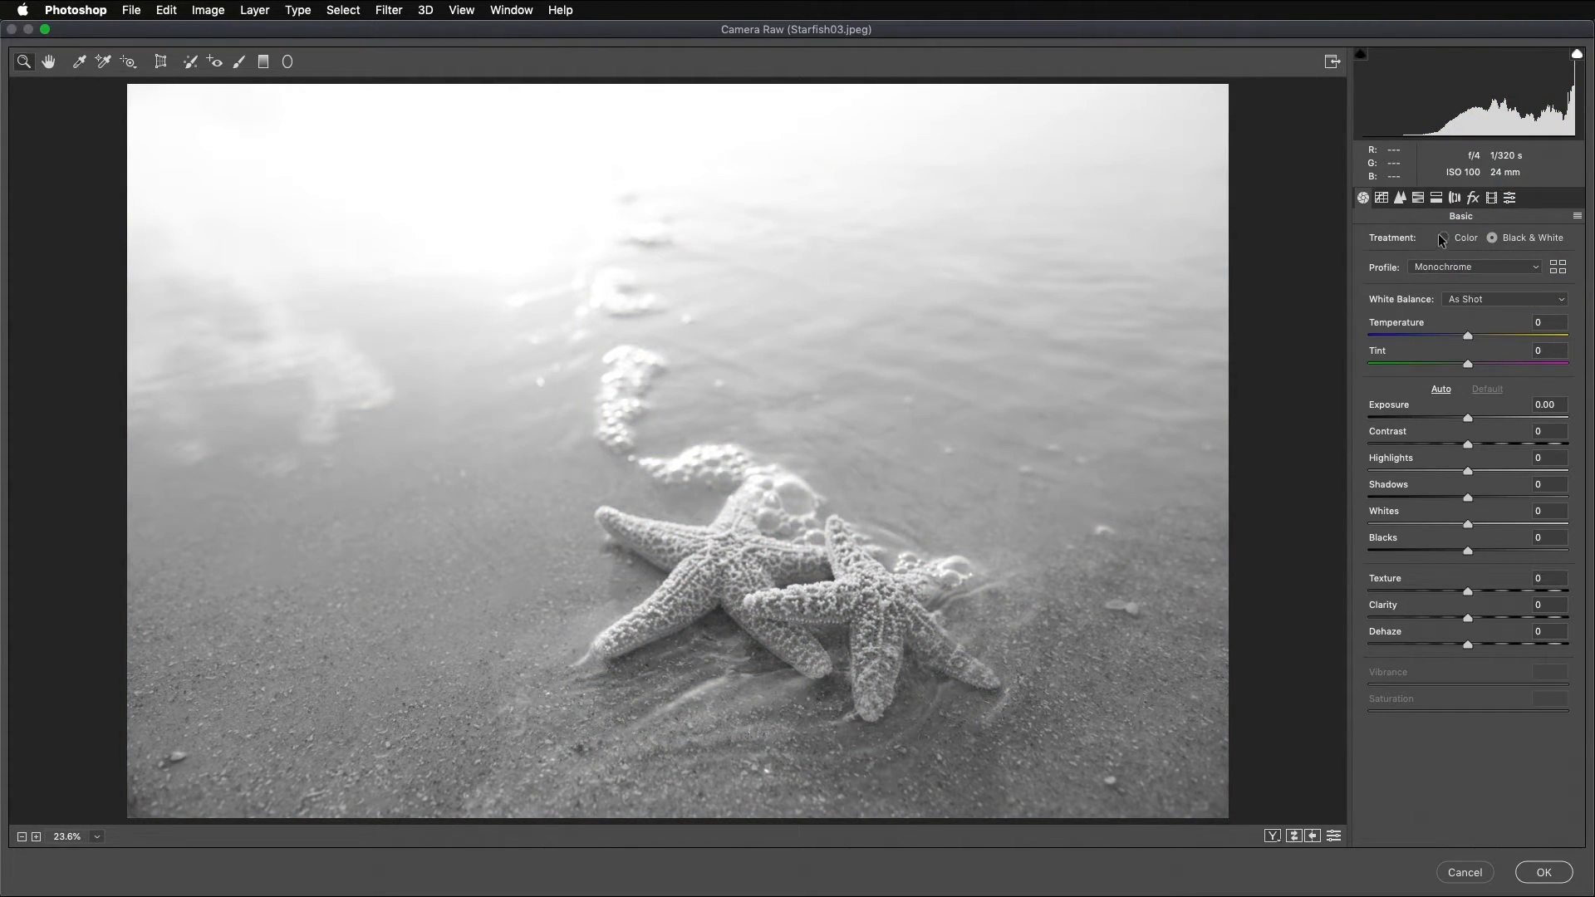
# Try the automatic Black & White Mix with Aquas and Blues lowered to -100, and restore the default mix.
pyautogui.click(1418, 198)
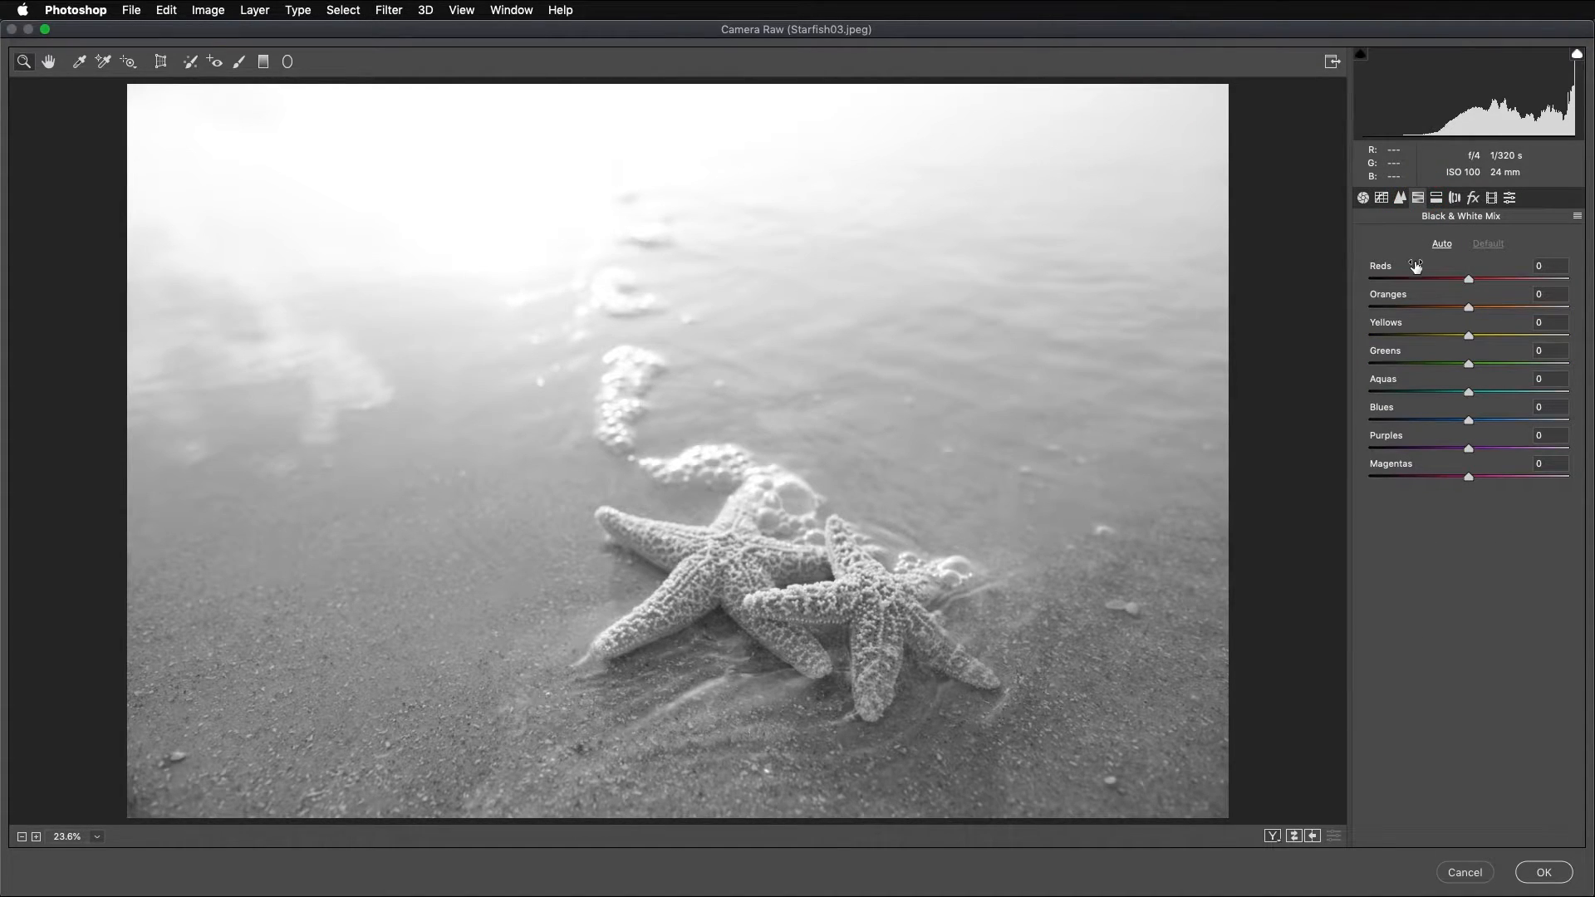
pyautogui.click(1441, 244)
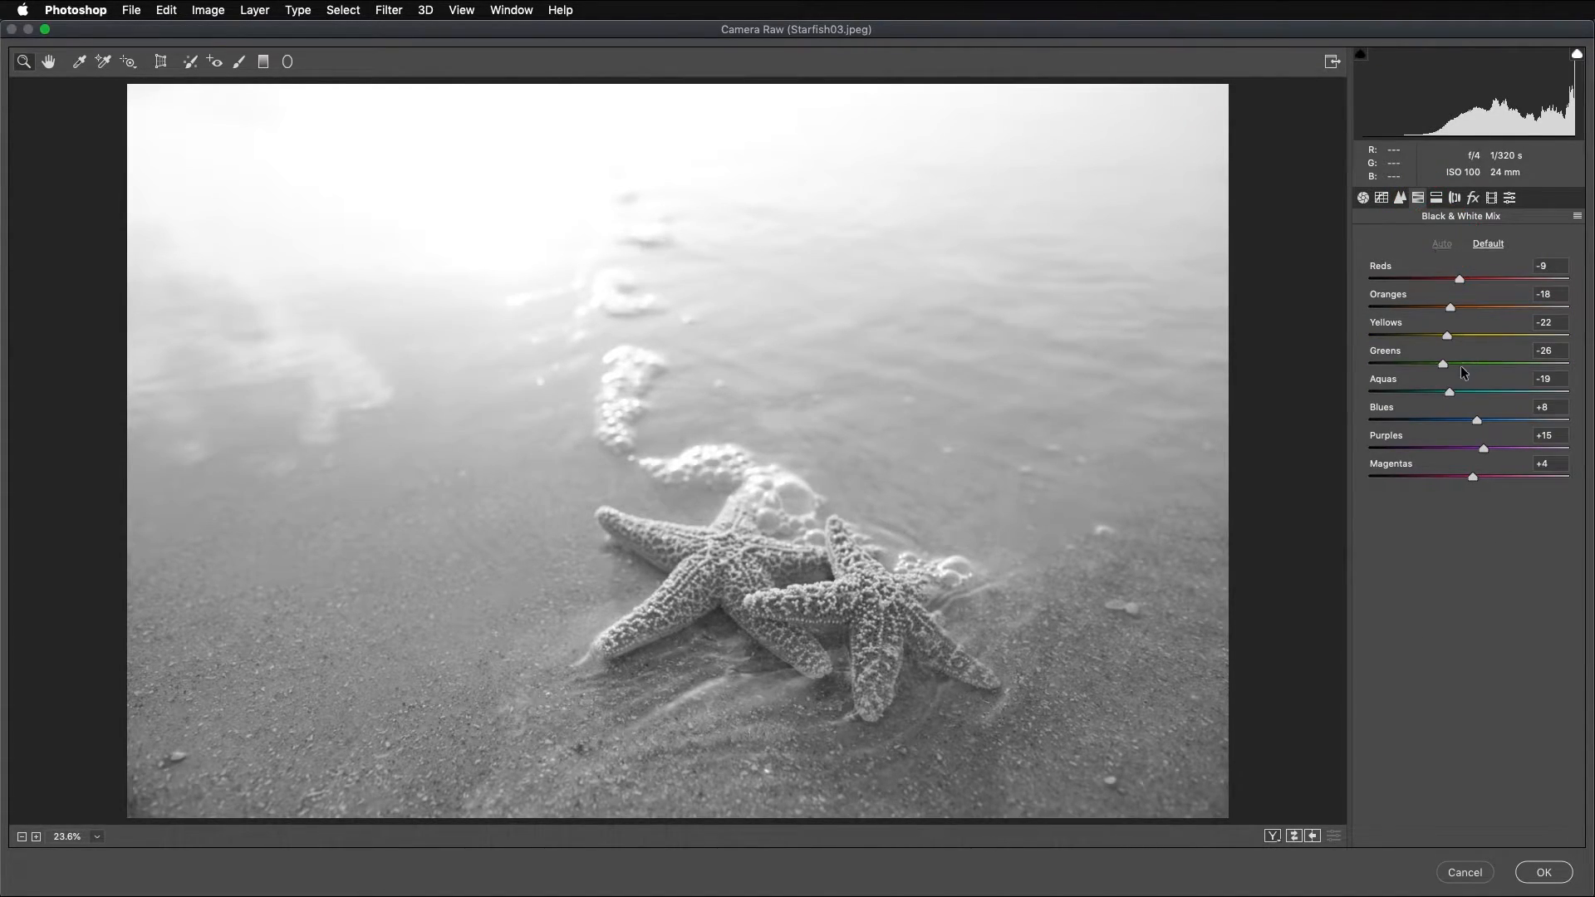
pyautogui.moveTo(1480, 424); pyautogui.dragTo(1307, 386)
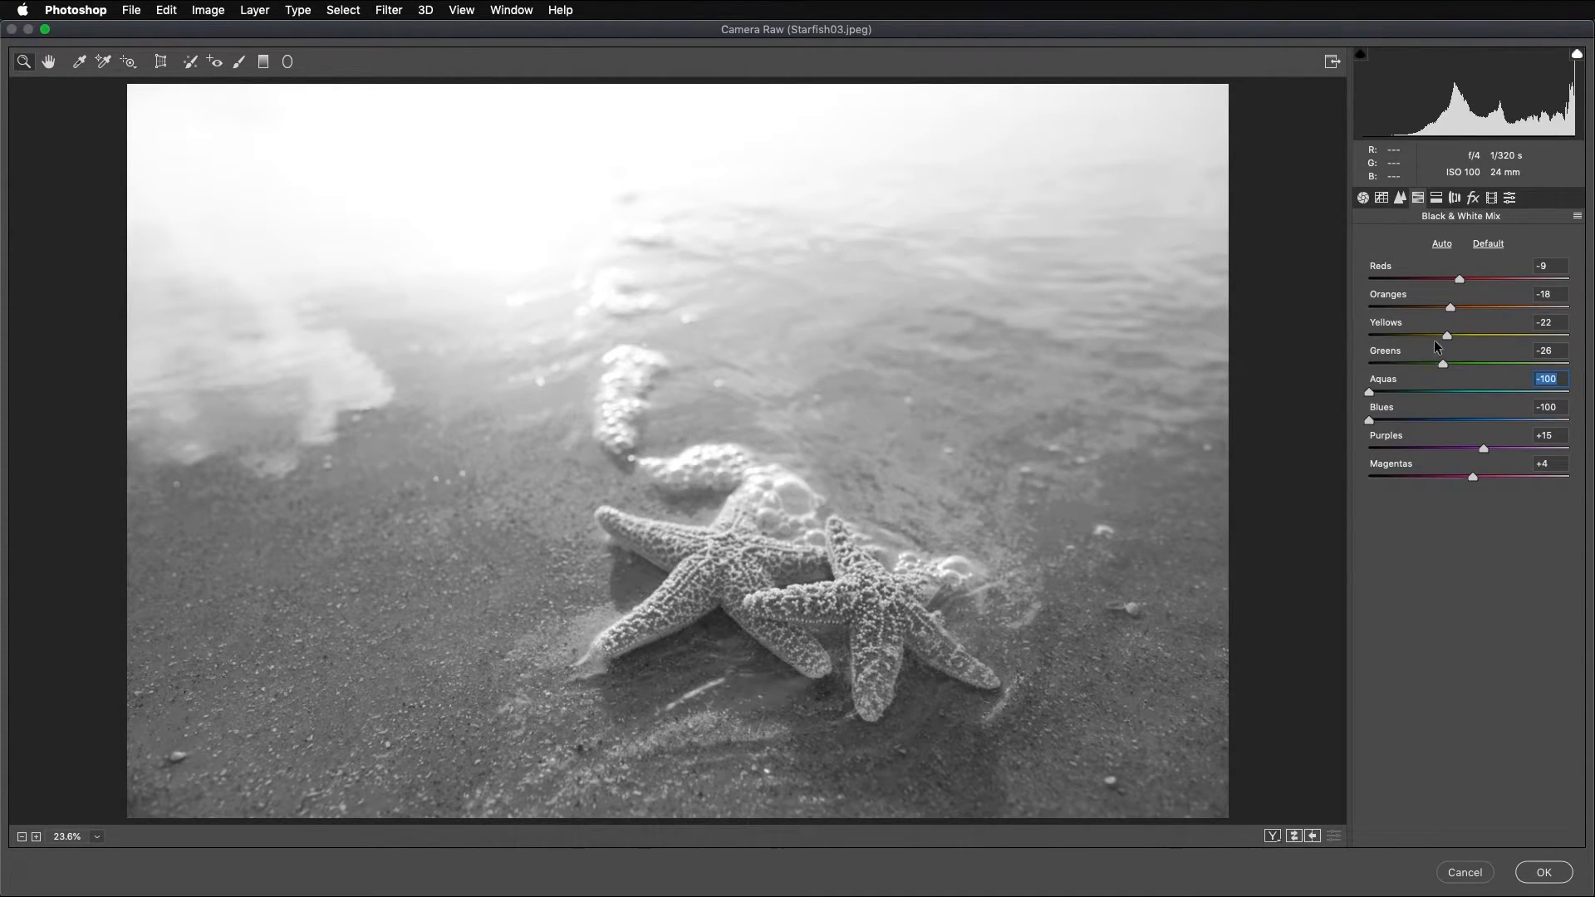
pyautogui.click(1488, 244)
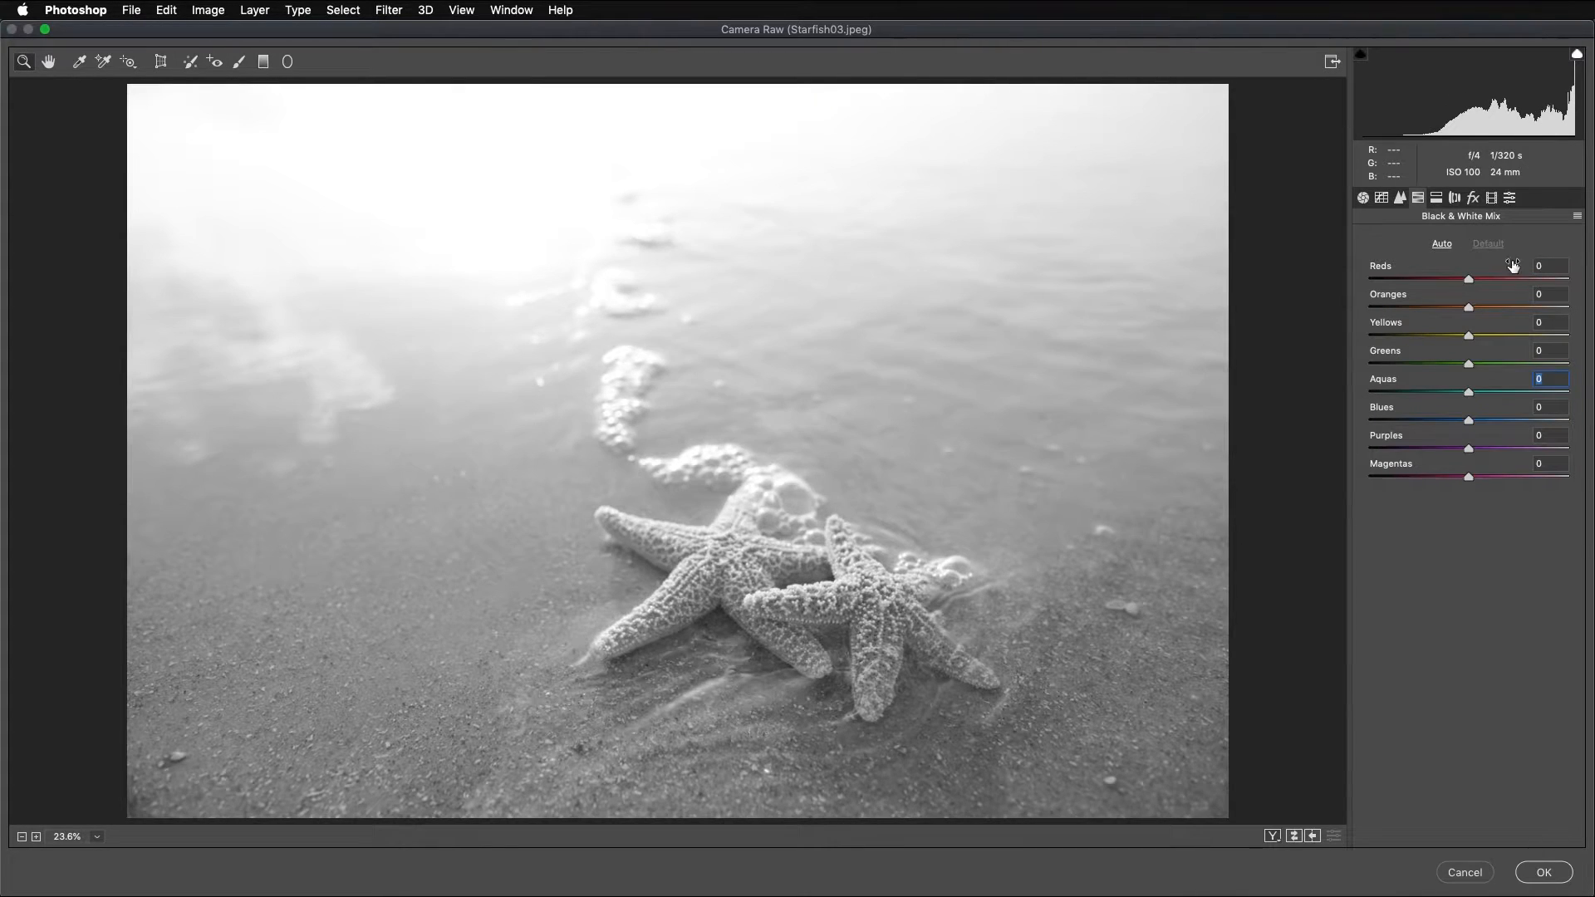
# In the Basic adjustments, set Clarity to +89, Texture to +59, Dehaze to +60 and Exposure to -0.45.
pyautogui.click(1363, 198)
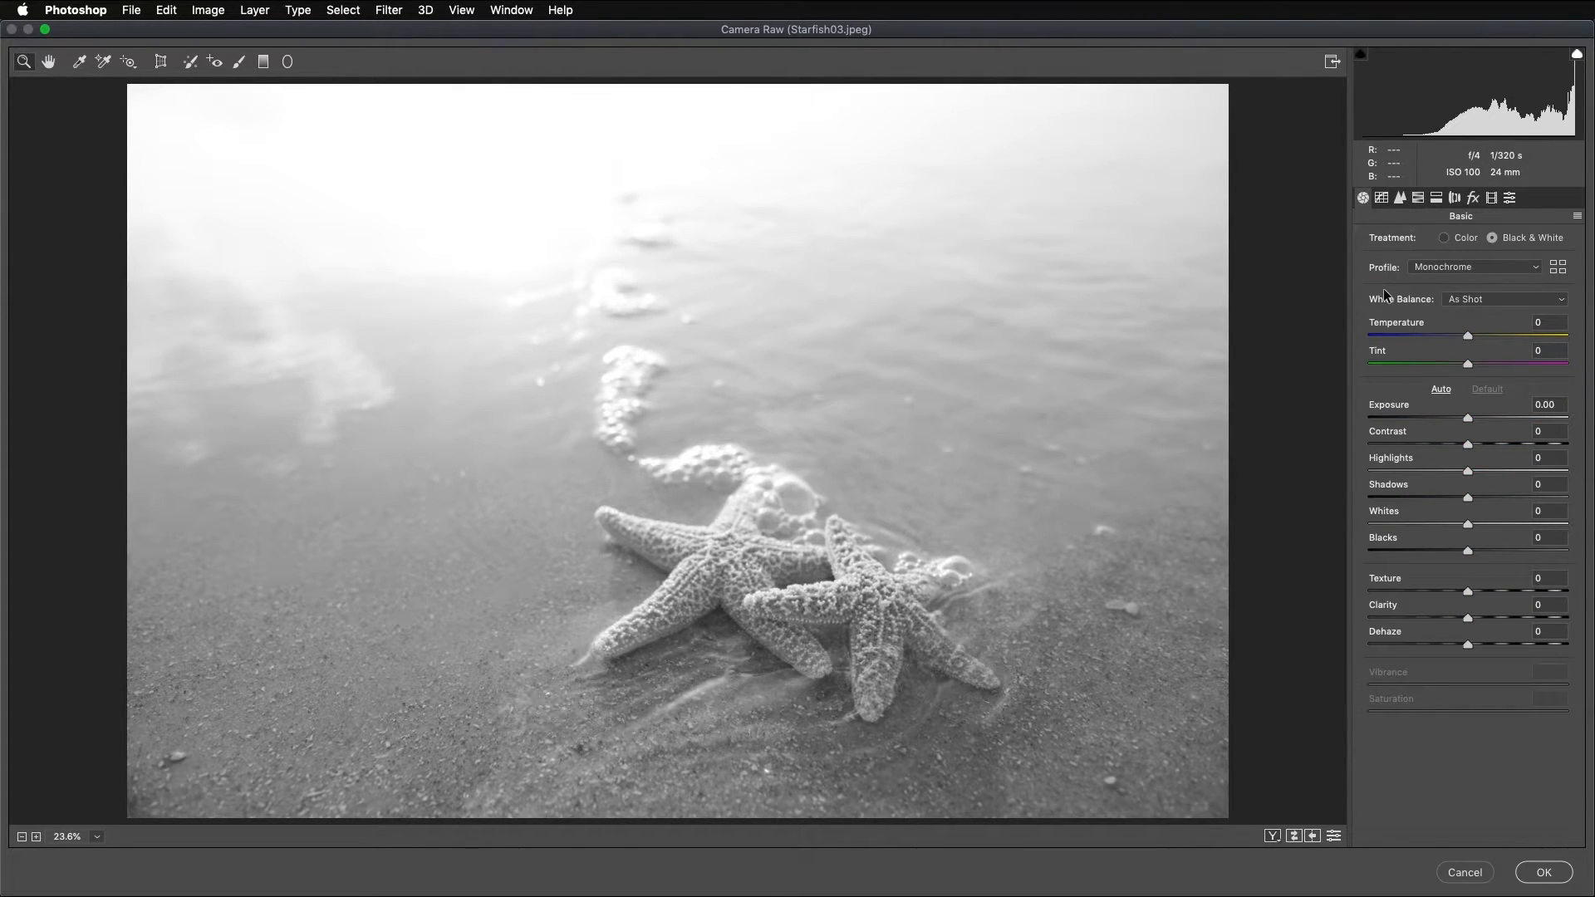
pyautogui.moveTo(1468, 619); pyautogui.dragTo(1521, 623)
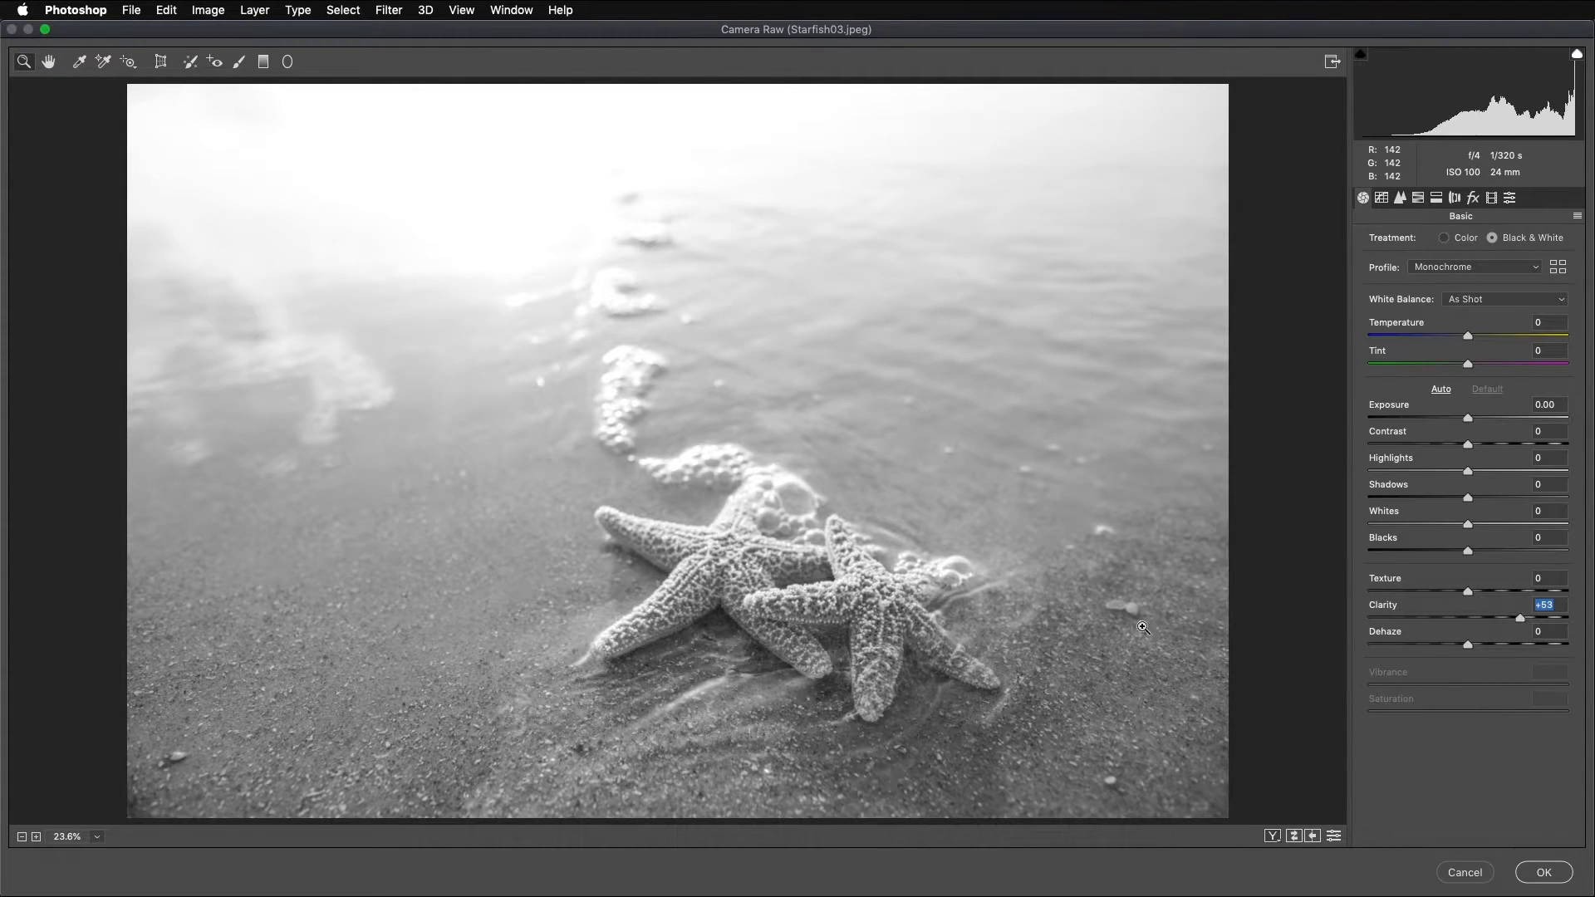
pyautogui.moveTo(1520, 620); pyautogui.dragTo(1557, 620)
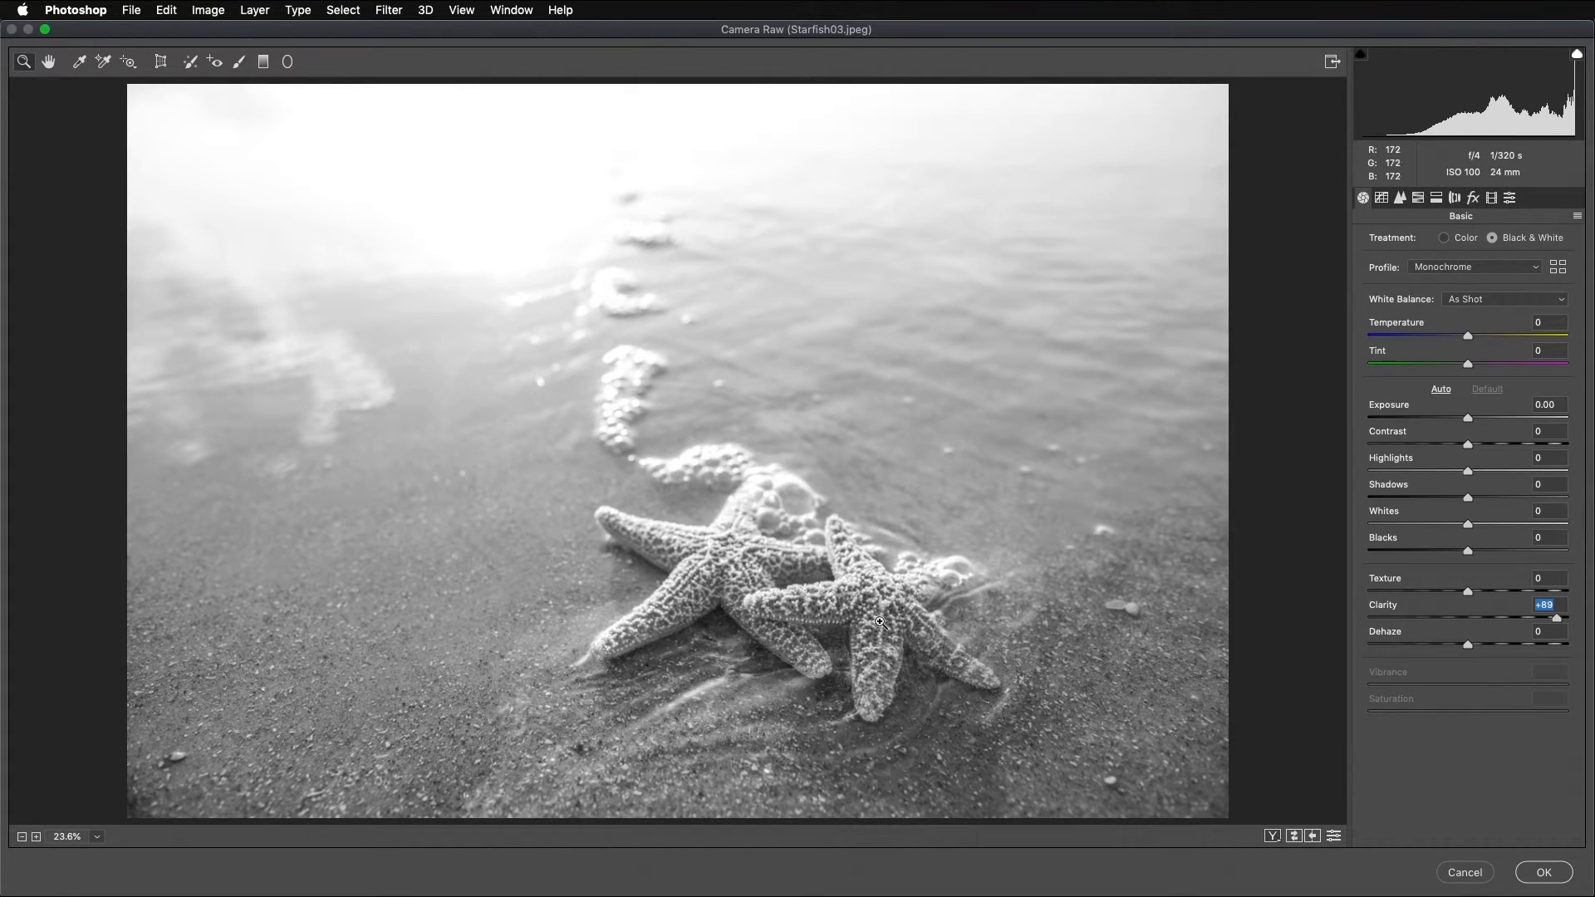
pyautogui.moveTo(1469, 590); pyautogui.dragTo(1527, 592)
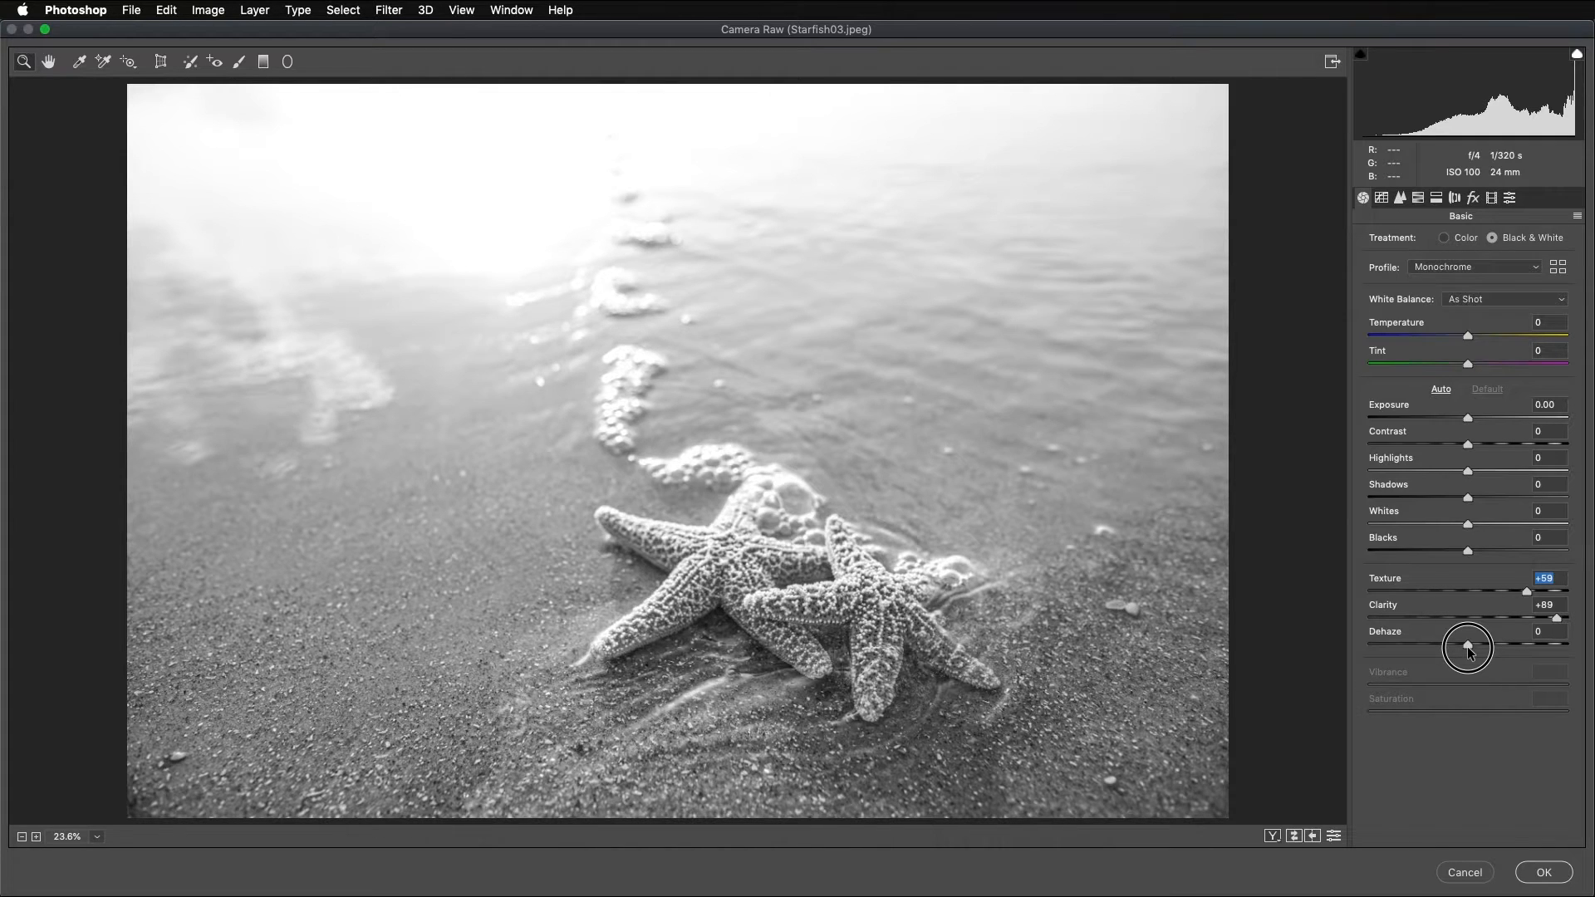
pyautogui.moveTo(1468, 646); pyautogui.dragTo(1528, 646)
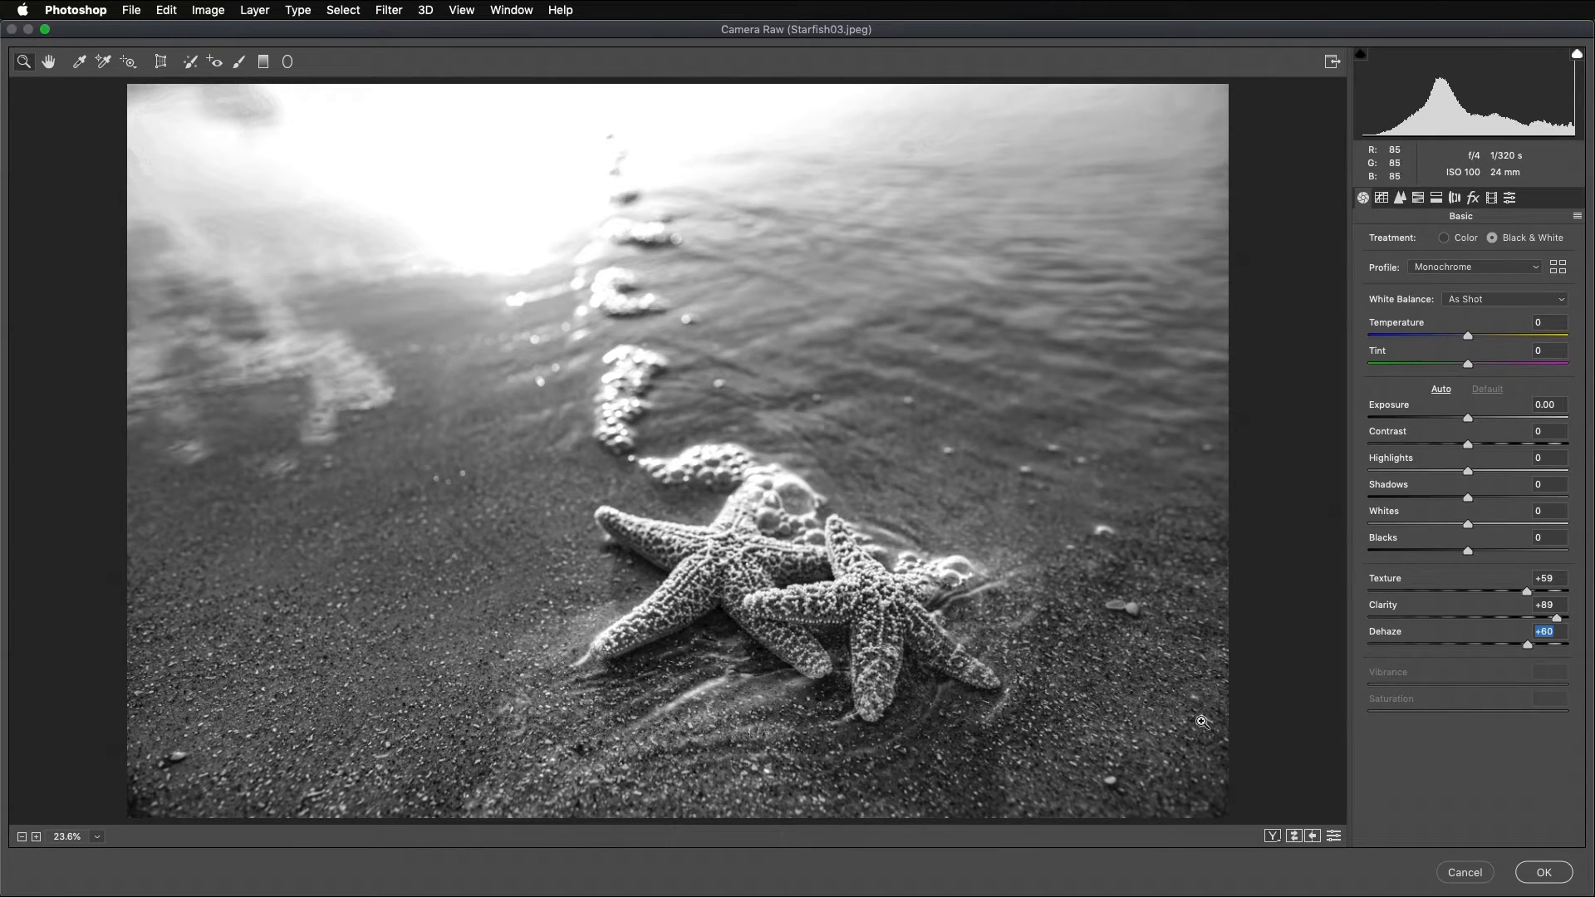
pyautogui.moveTo(1468, 419); pyautogui.dragTo(1461, 422)
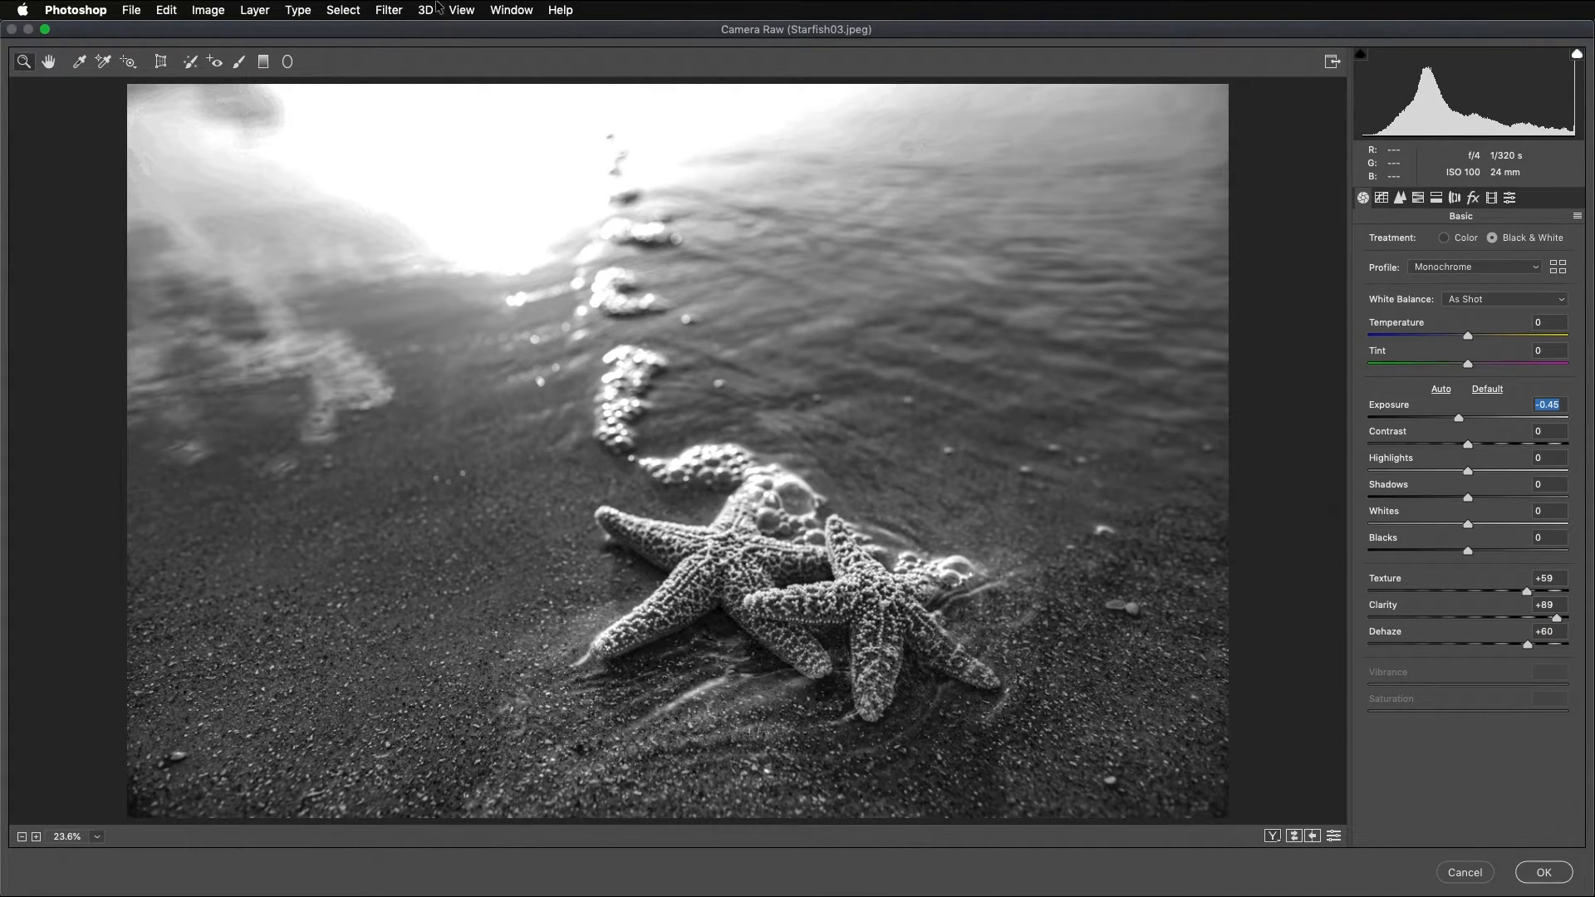
# Paint over both starfish with the Adjustment Brush using only Shadows +25, size 3 and Auto Mask, with the mask overlay shown.
pyautogui.click(240, 67)
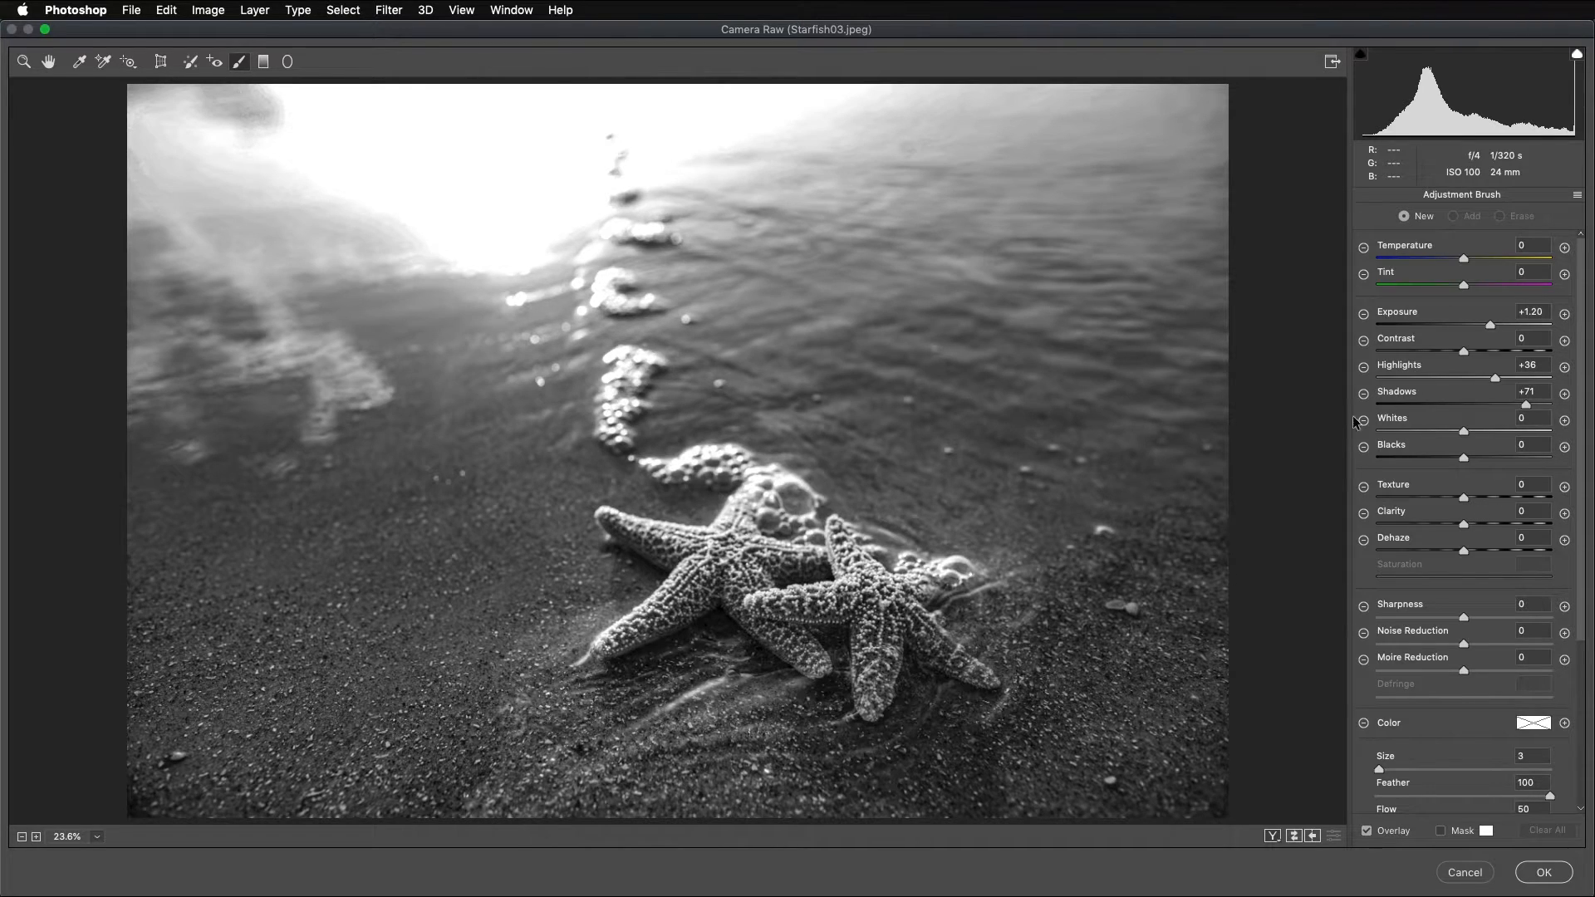
pyautogui.click(1565, 395)
pyautogui.scroll(-5, 1412, 631)
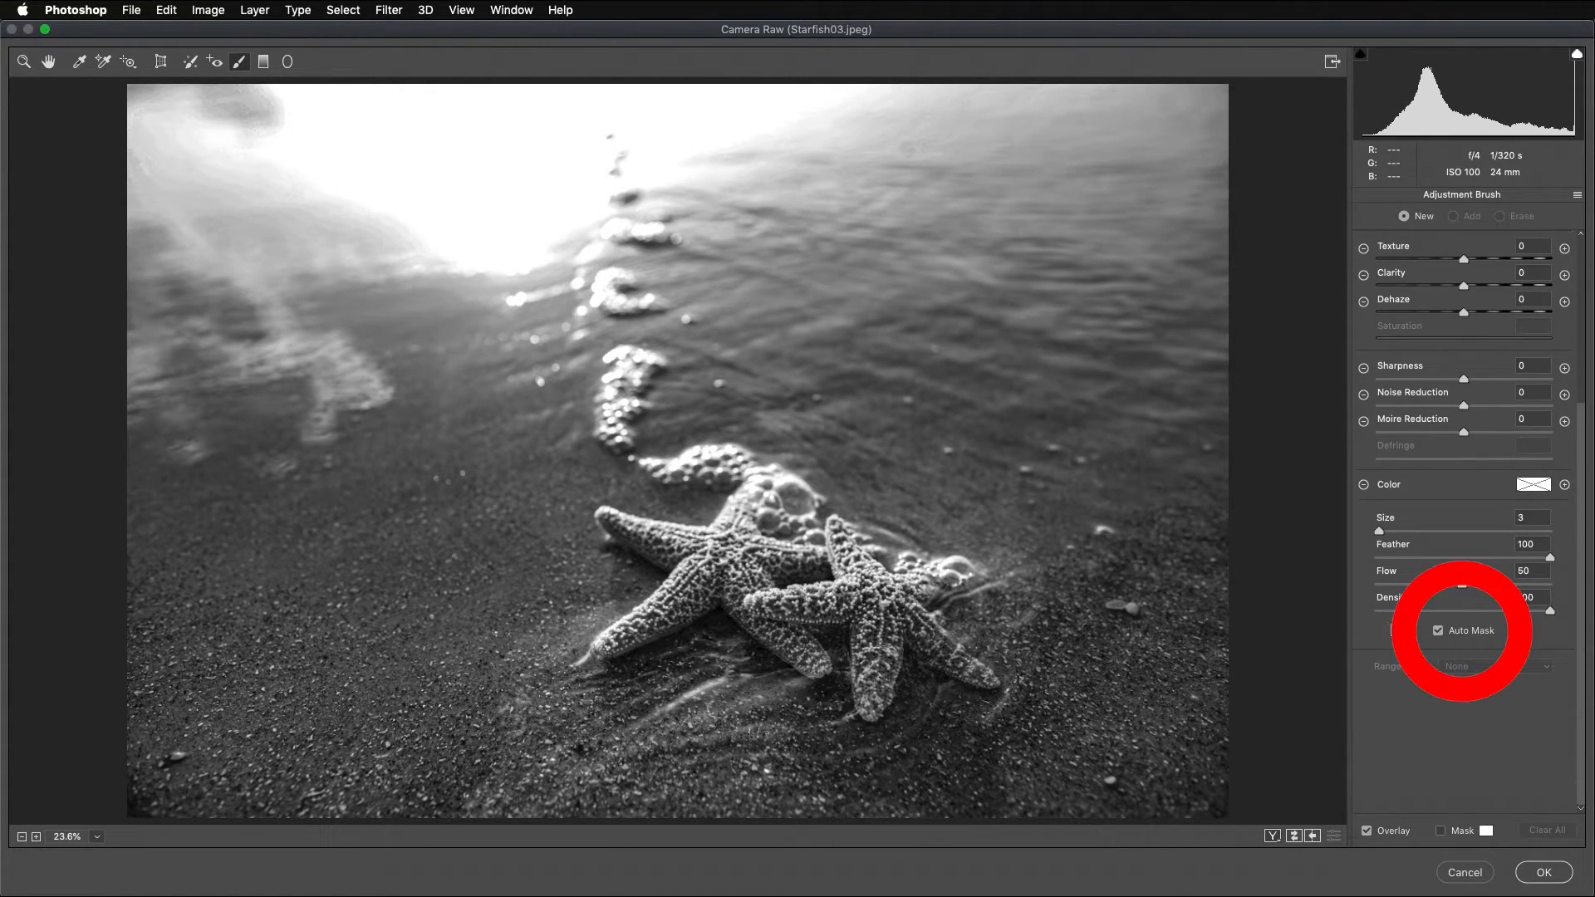
pyautogui.moveTo(698, 566)
pyautogui.mouseDown()
pyautogui.moveTo(612, 520)
pyautogui.moveTo(701, 535)
pyautogui.moveTo(741, 527)
pyautogui.moveTo(747, 500)
pyautogui.moveTo(737, 576)
pyautogui.moveTo(741, 557)
pyautogui.moveTo(817, 559)
pyautogui.moveTo(739, 567)
pyautogui.moveTo(769, 619)
pyautogui.mouseUp()
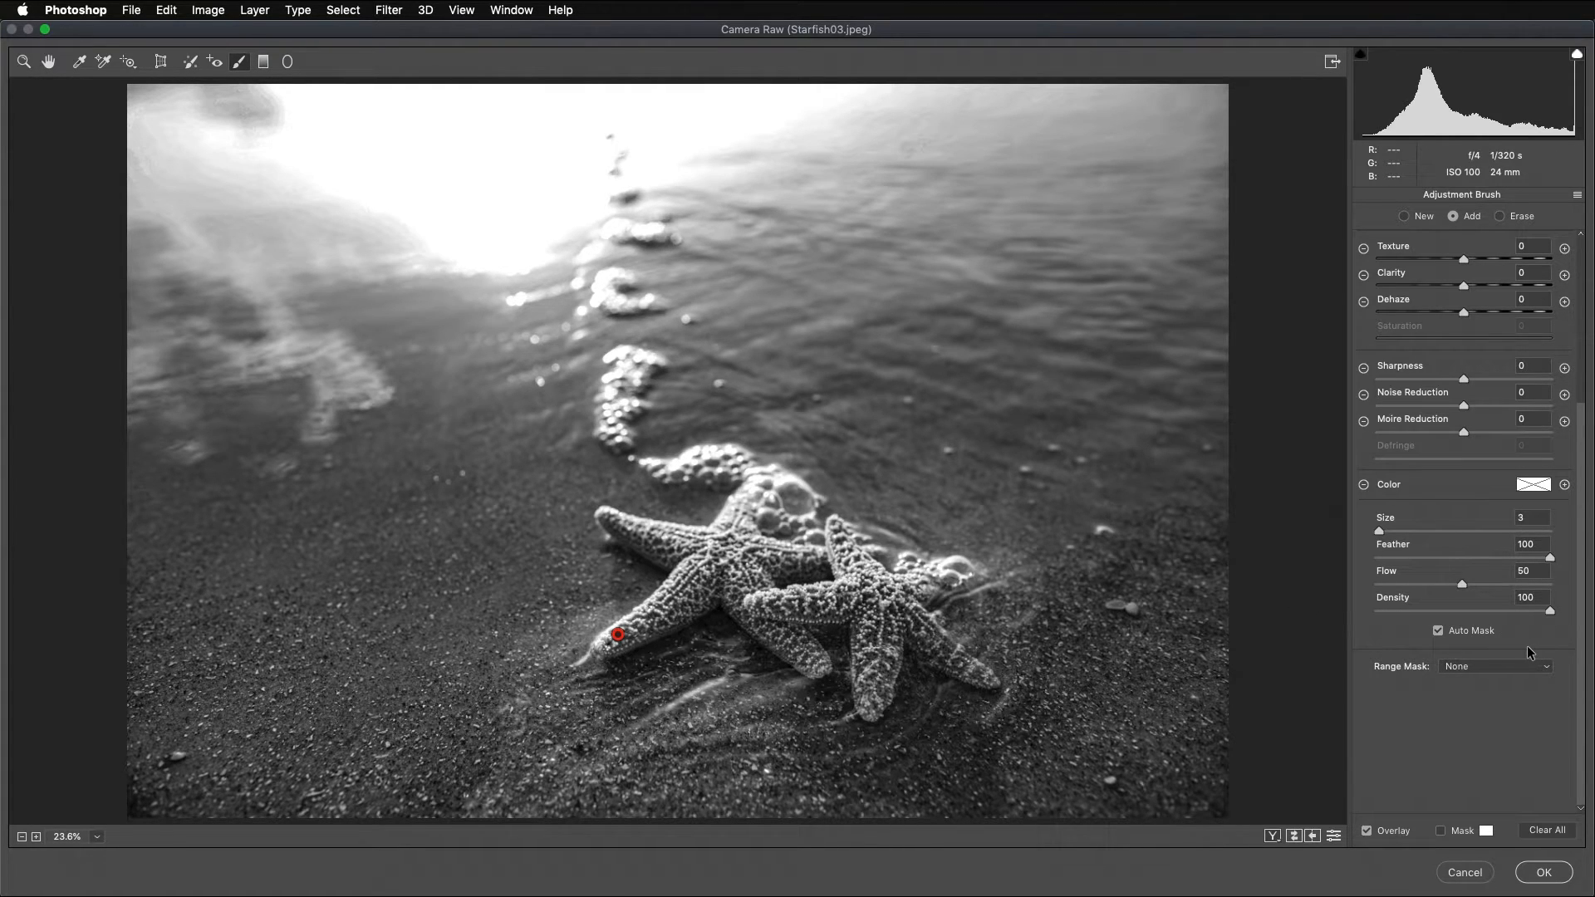
pyautogui.click(1441, 833)
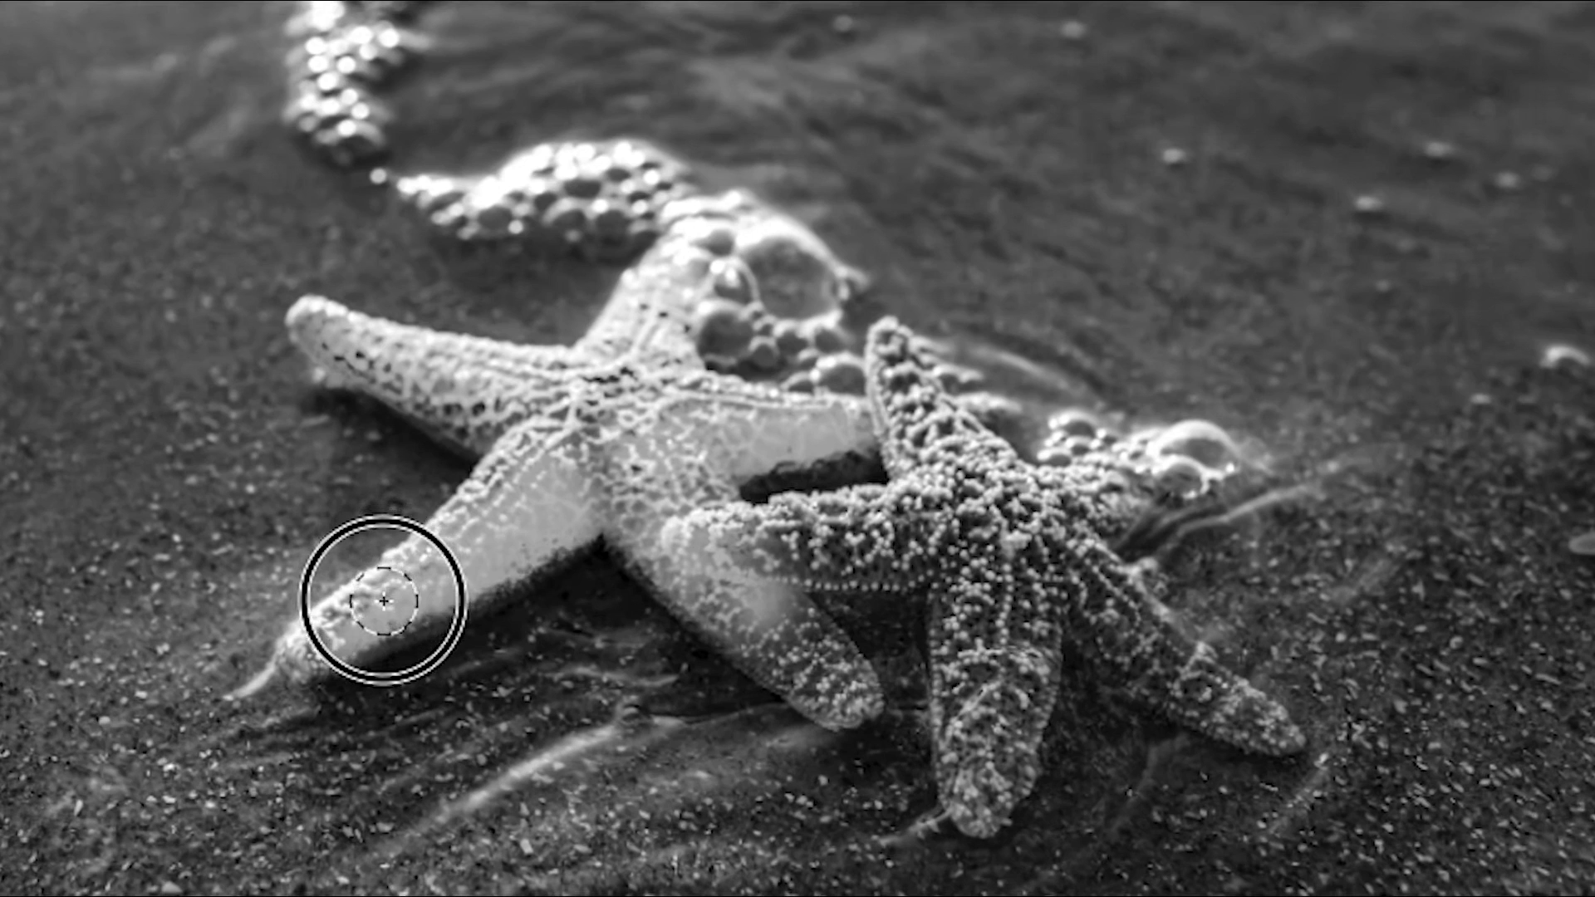
pyautogui.moveTo(383, 600)
pyautogui.mouseDown()
pyautogui.moveTo(613, 506)
pyautogui.moveTo(842, 688)
pyautogui.mouseUp()
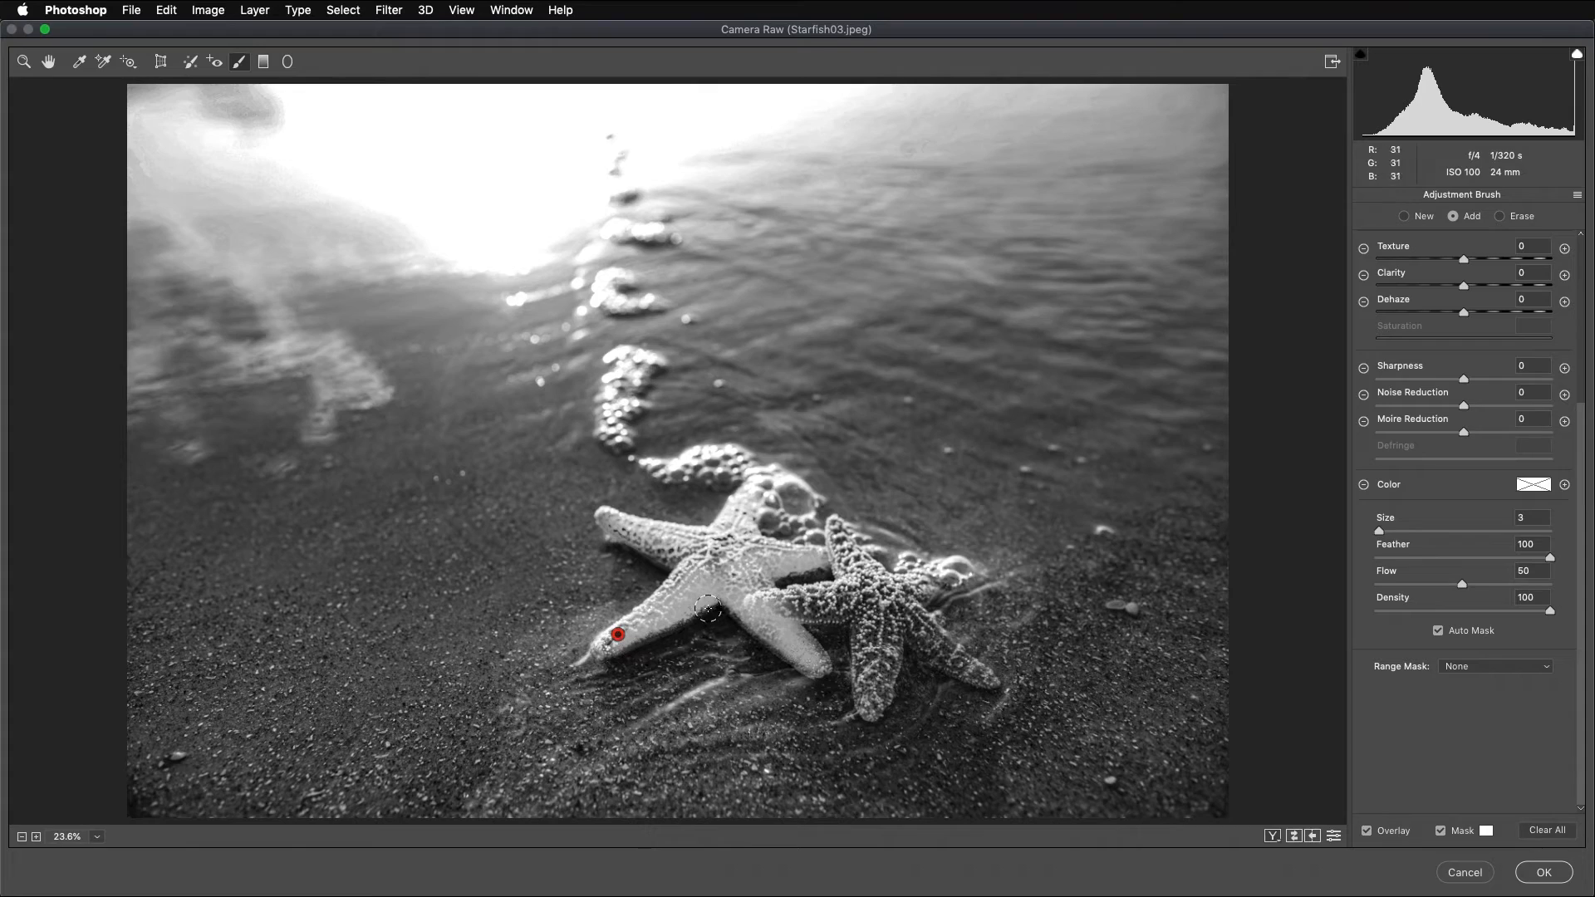
pyautogui.moveTo(780, 606)
pyautogui.mouseDown()
pyautogui.moveTo(856, 592)
pyautogui.moveTo(833, 536)
pyautogui.moveTo(727, 565)
pyautogui.mouseUp()
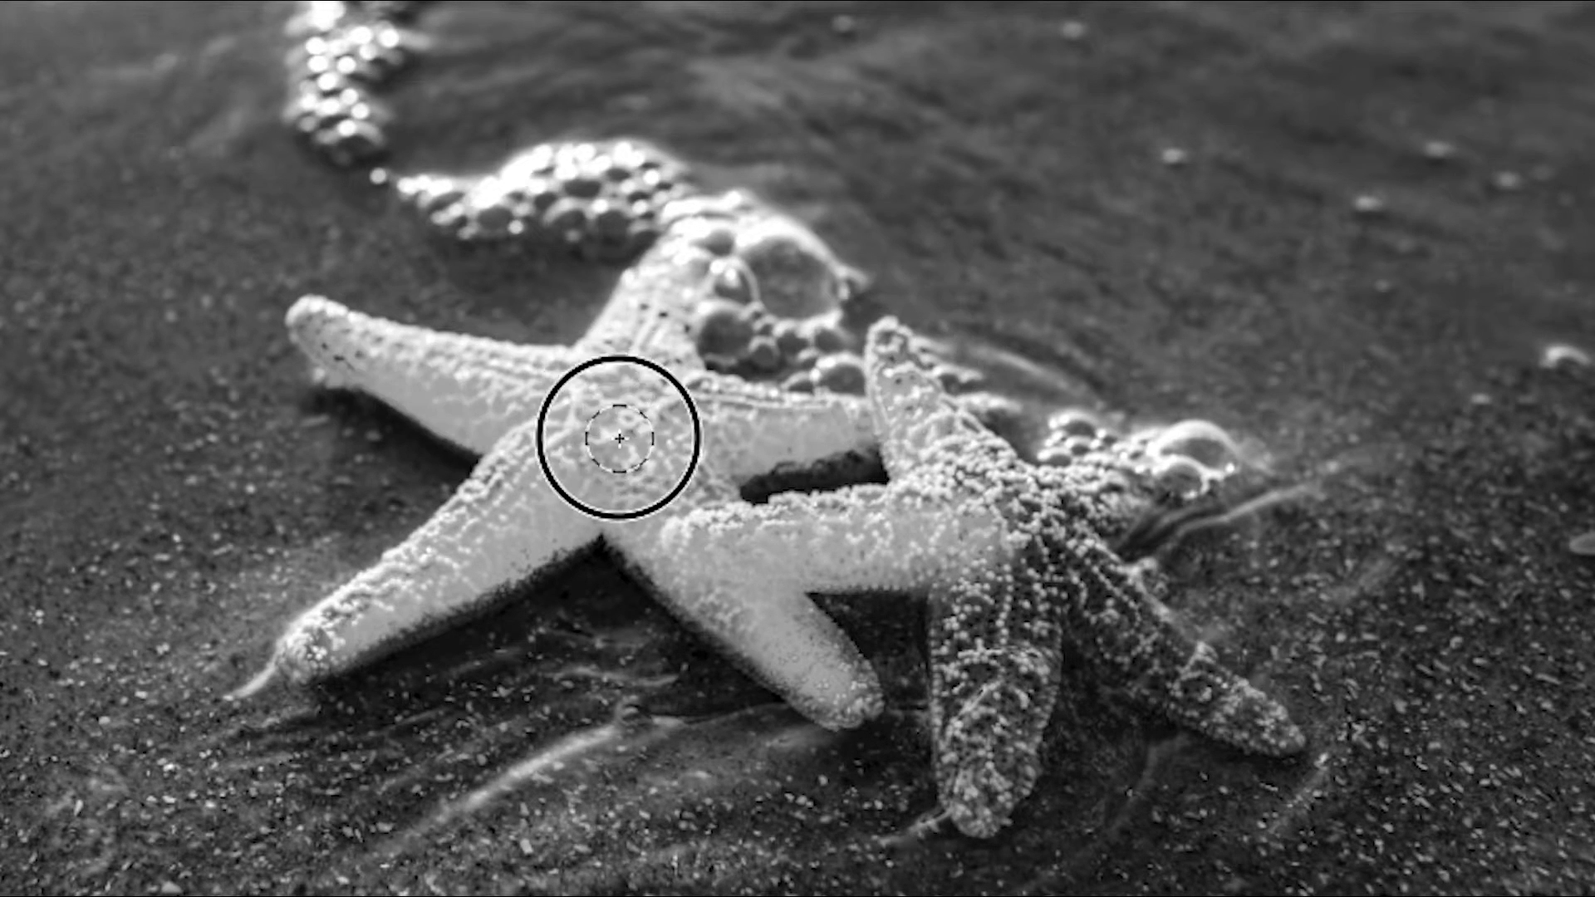
pyautogui.moveTo(619, 438)
pyautogui.mouseDown()
pyautogui.moveTo(645, 474)
pyautogui.moveTo(697, 395)
pyautogui.moveTo(656, 312)
pyautogui.mouseUp()
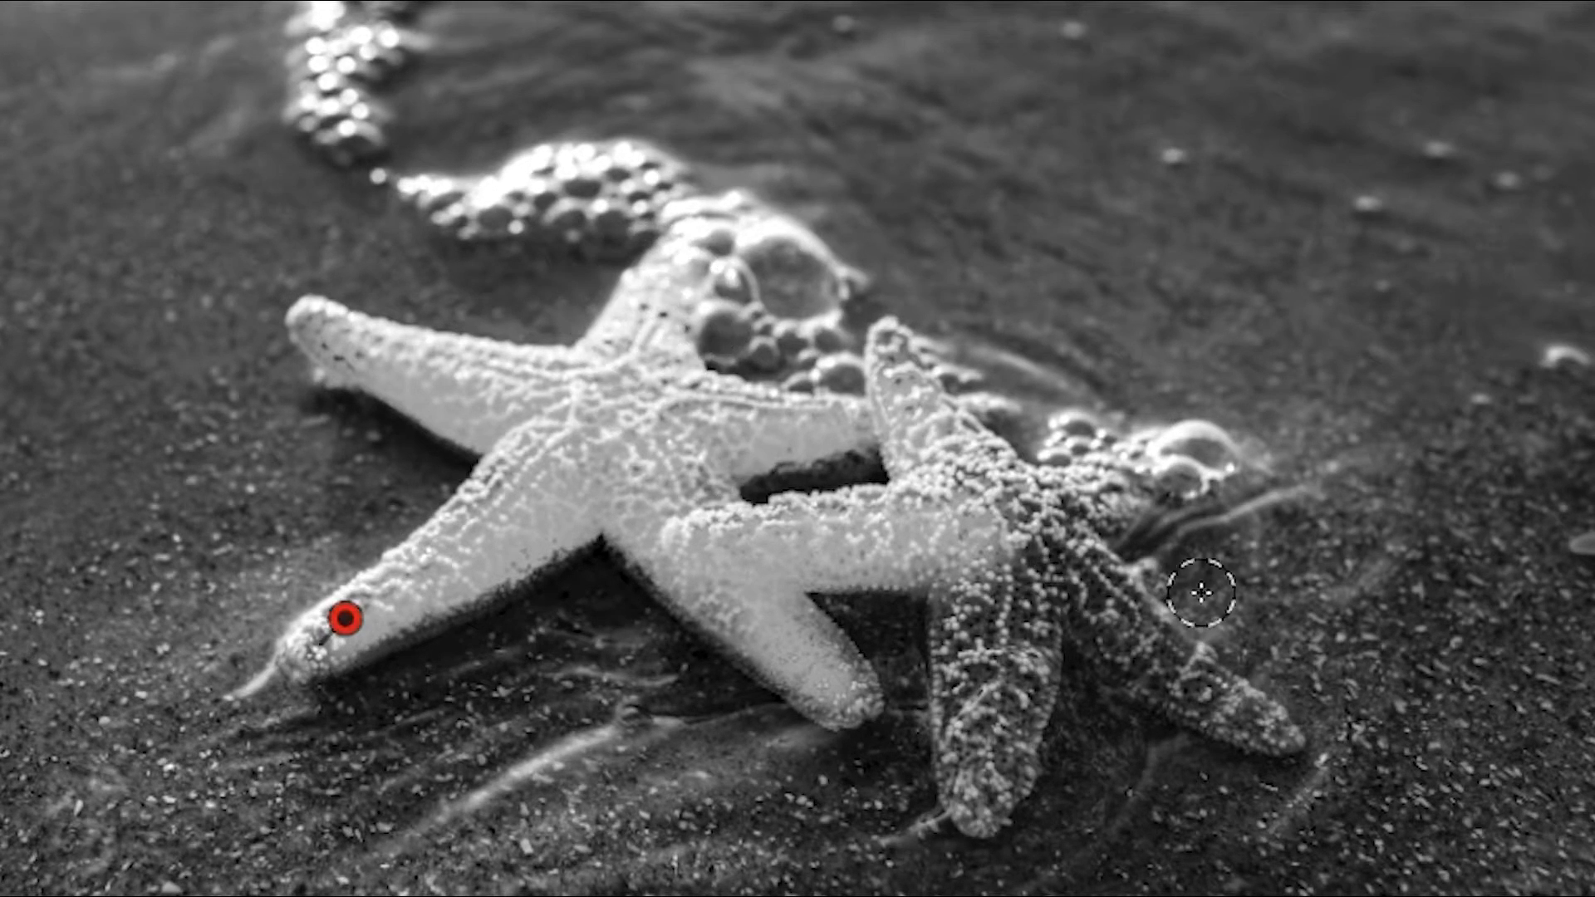
pyautogui.moveTo(993, 627)
pyautogui.mouseDown()
pyautogui.moveTo(988, 677)
pyautogui.moveTo(901, 371)
pyautogui.moveTo(934, 481)
pyautogui.moveTo(1051, 503)
pyautogui.moveTo(1108, 619)
pyautogui.moveTo(1166, 668)
pyautogui.moveTo(1088, 590)
pyautogui.moveTo(1215, 720)
pyautogui.mouseUp()
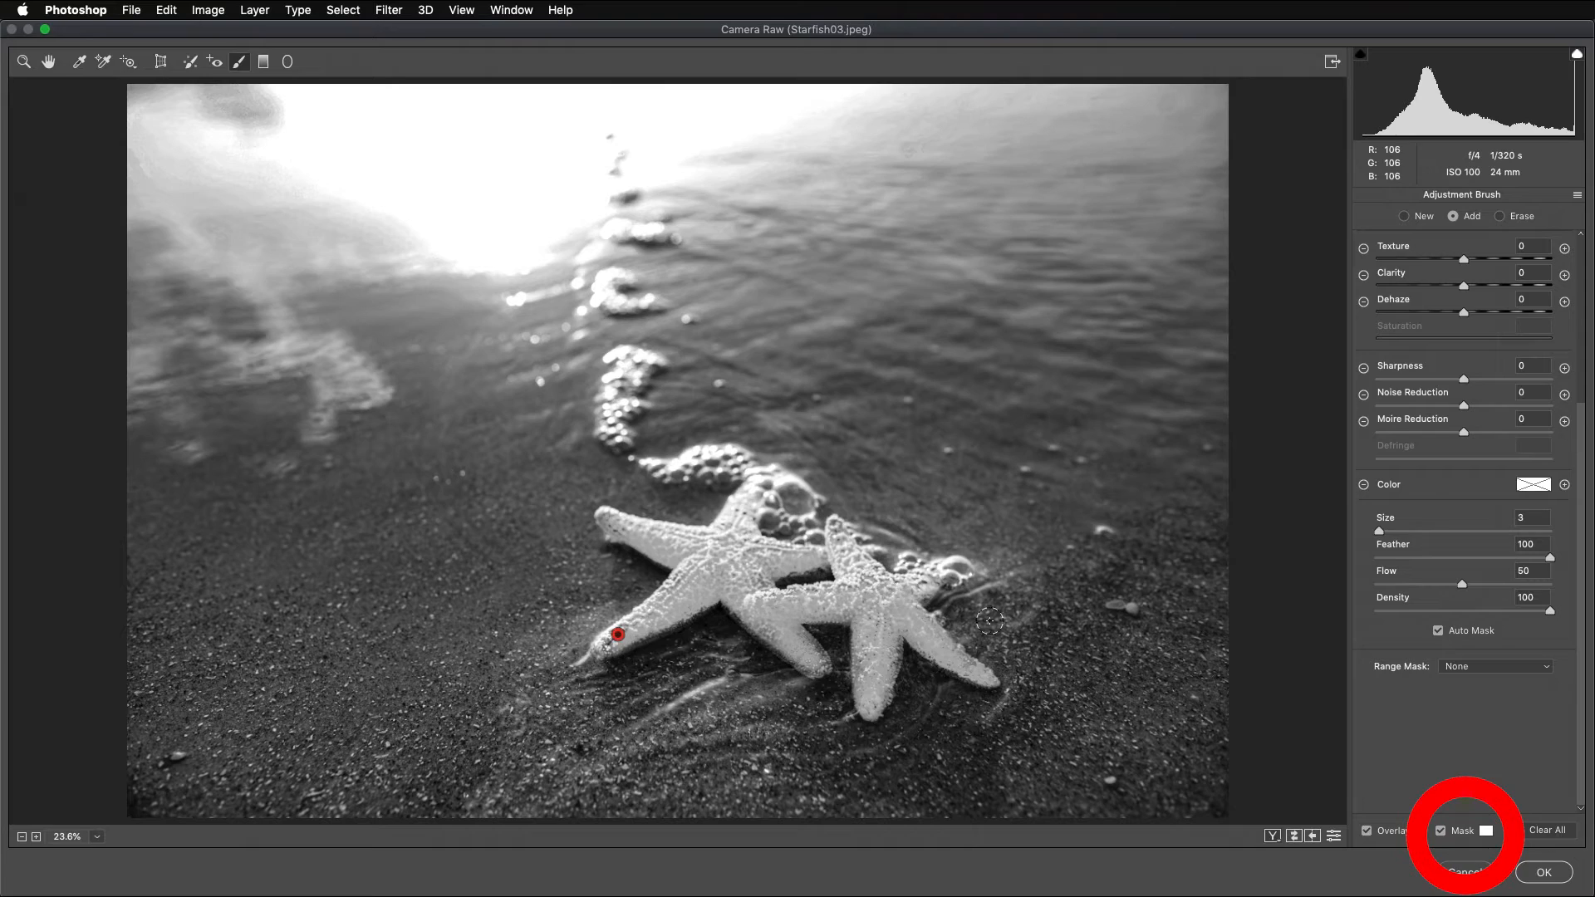
# Change the brush's mask overlay color to red.
pyautogui.click(1486, 832)
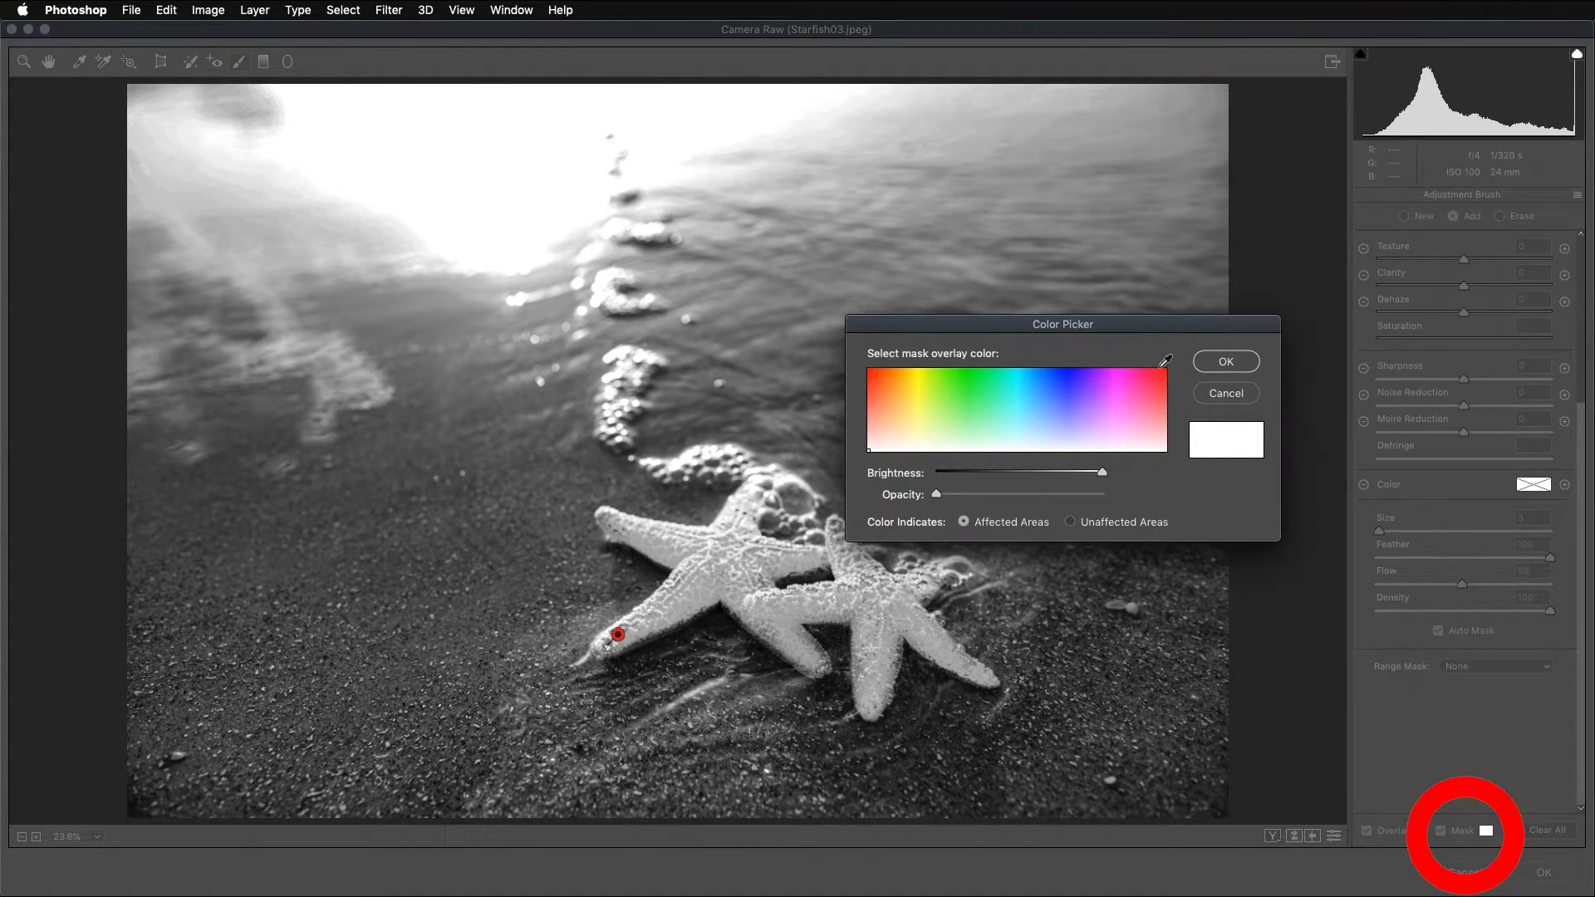
pyautogui.click(1153, 364)
pyautogui.click(1226, 362)
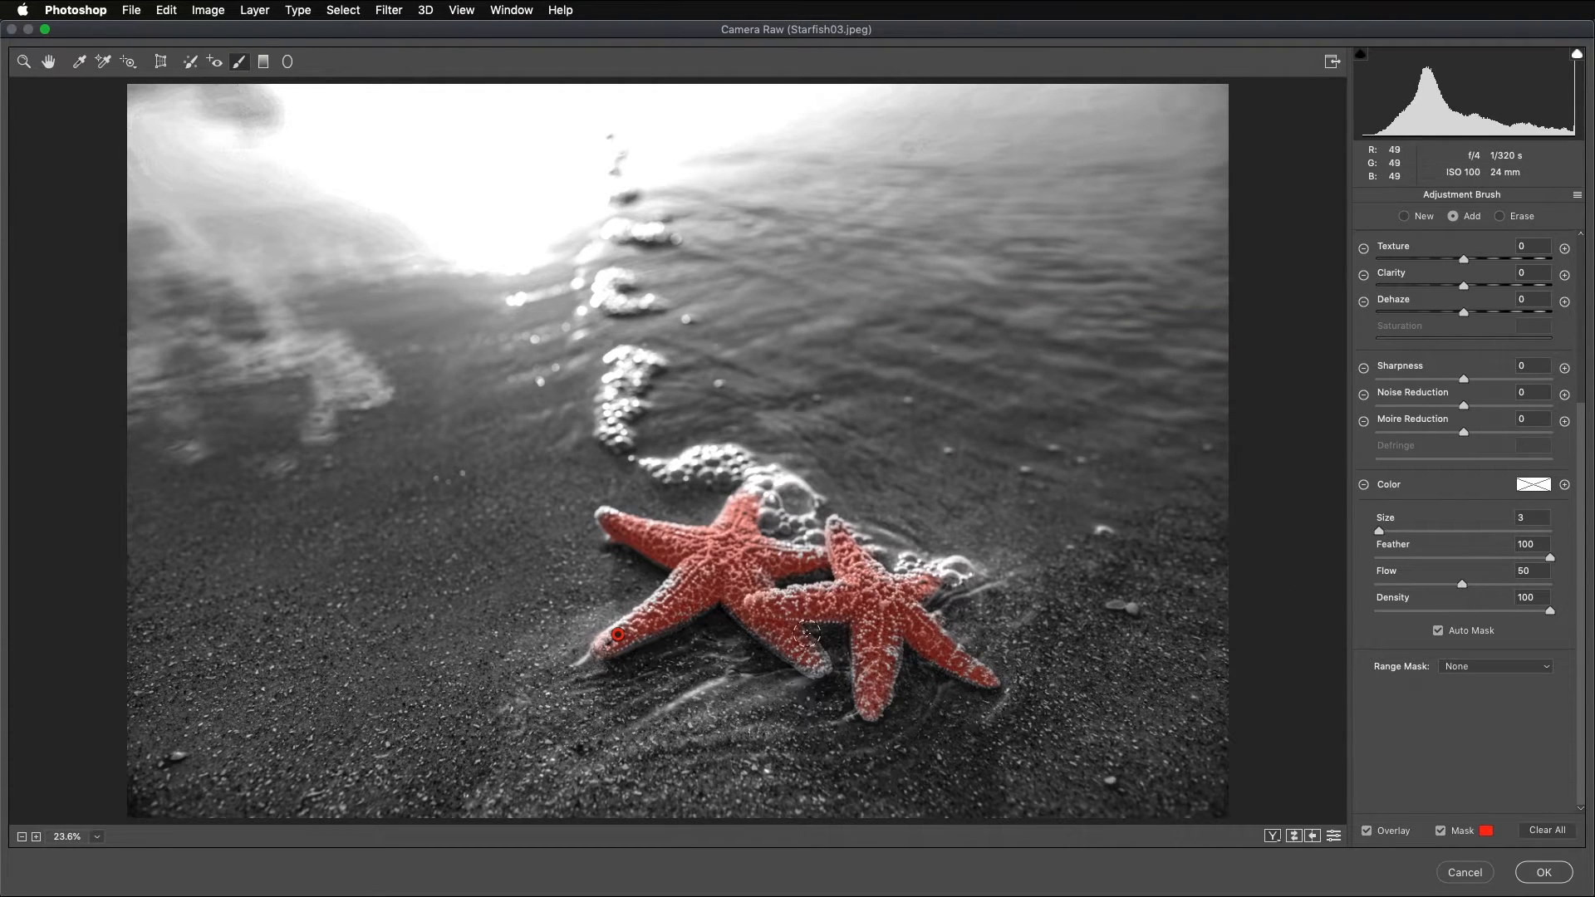
# Brush over the missed spots on both starfish and hide the mask overlay.
pyautogui.moveTo(812, 664)
pyautogui.mouseDown()
pyautogui.moveTo(801, 649)
pyautogui.moveTo(893, 650)
pyautogui.mouseUp()
pyautogui.moveTo(836, 588)
pyautogui.mouseDown()
pyautogui.moveTo(778, 588)
pyautogui.moveTo(860, 573)
pyautogui.mouseUp()
pyautogui.moveTo(696, 571)
pyautogui.mouseDown()
pyautogui.moveTo(646, 618)
pyautogui.moveTo(743, 559)
pyautogui.moveTo(801, 565)
pyautogui.mouseUp()
pyautogui.click(1442, 832)
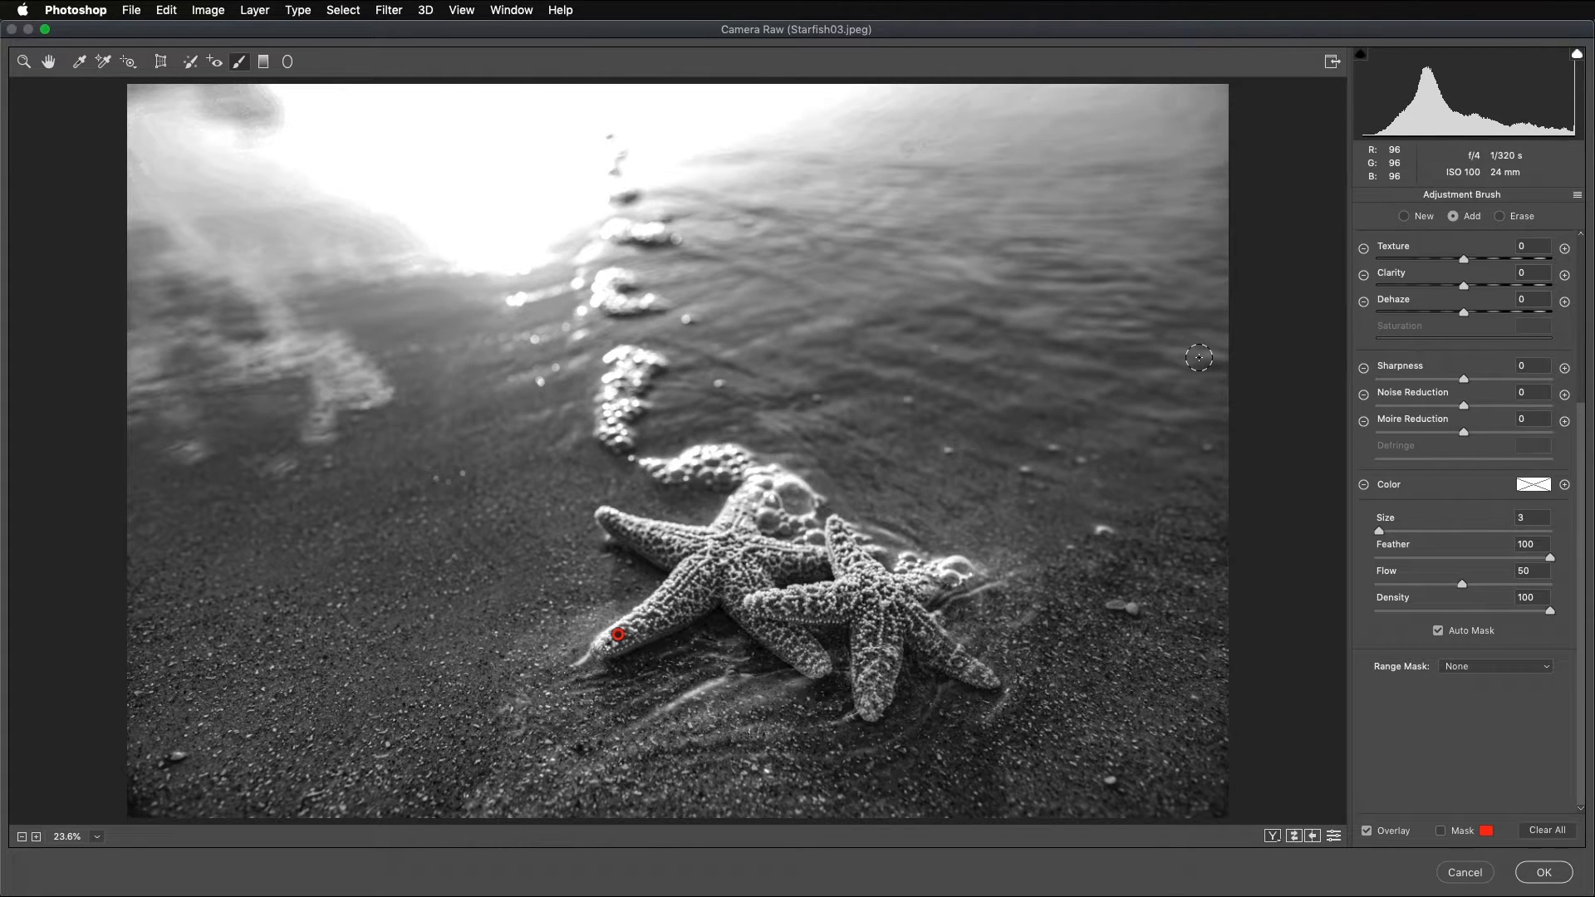
# Set the starfish brush adjustment to Shadows +53, Texture +21, Clarity +38 and Dehaze +18, raise Exposure above +0.85, and apply the filter.
pyautogui.scroll(5, 1454, 402)
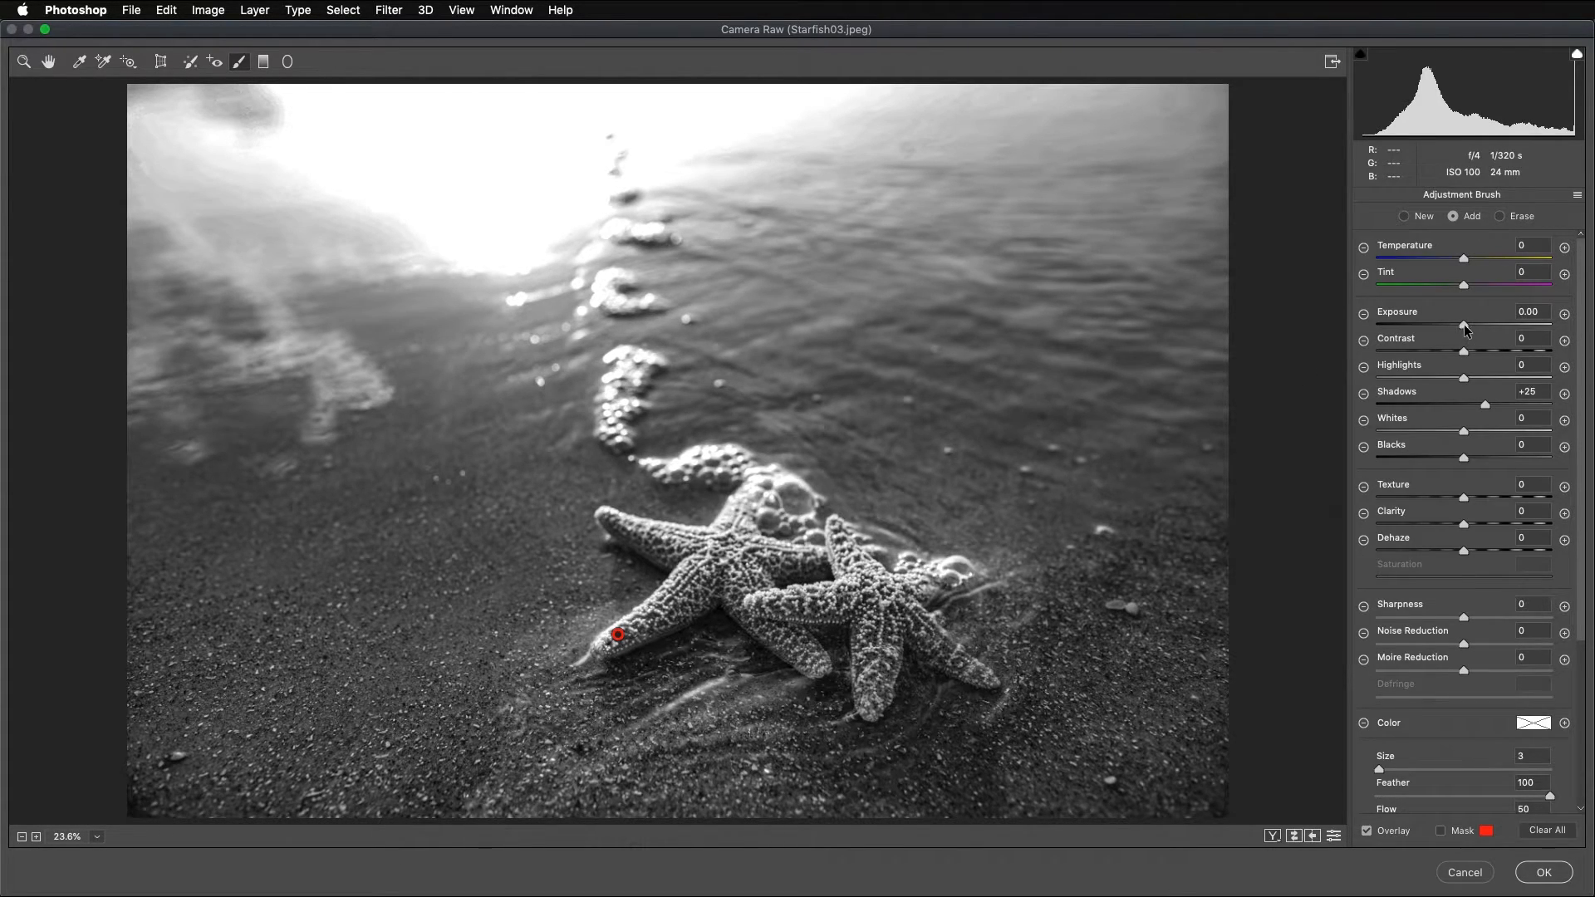
pyautogui.moveTo(1465, 330)
pyautogui.mouseDown()
pyautogui.moveTo(1583, 341)
pyautogui.moveTo(1464, 341)
pyautogui.moveTo(1483, 341)
pyautogui.mouseUp()
pyautogui.moveTo(1512, 406); pyautogui.dragTo(1511, 405)
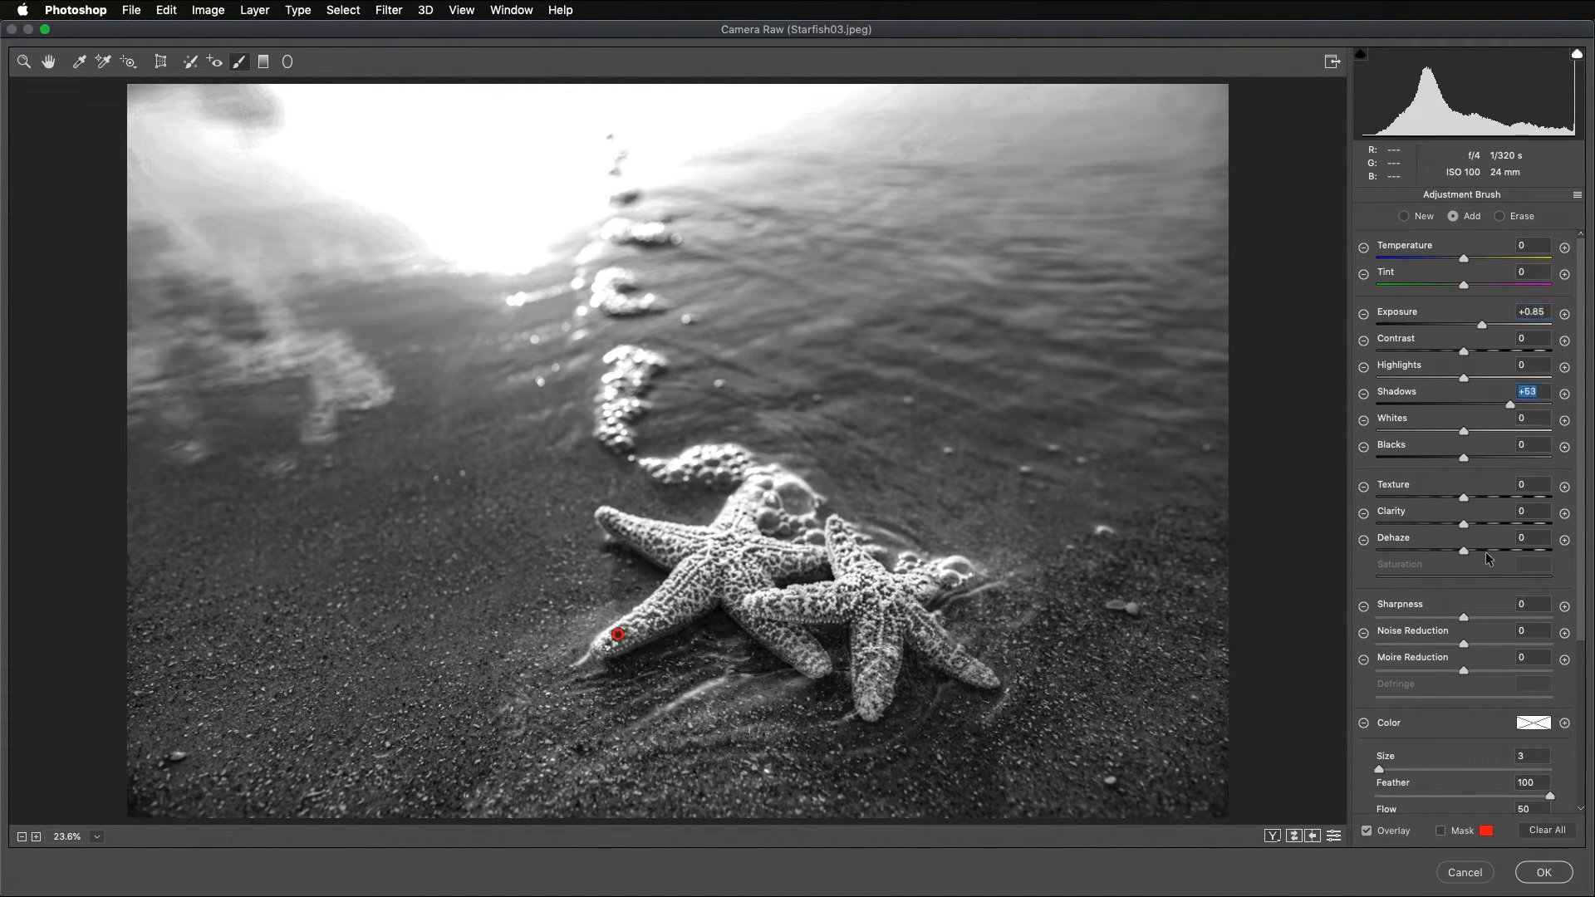
pyautogui.moveTo(1467, 525)
pyautogui.mouseDown()
pyautogui.moveTo(1496, 524)
pyautogui.moveTo(1483, 499)
pyautogui.moveTo(1496, 549)
pyautogui.moveTo(1513, 547)
pyautogui.moveTo(1480, 551)
pyautogui.mouseUp()
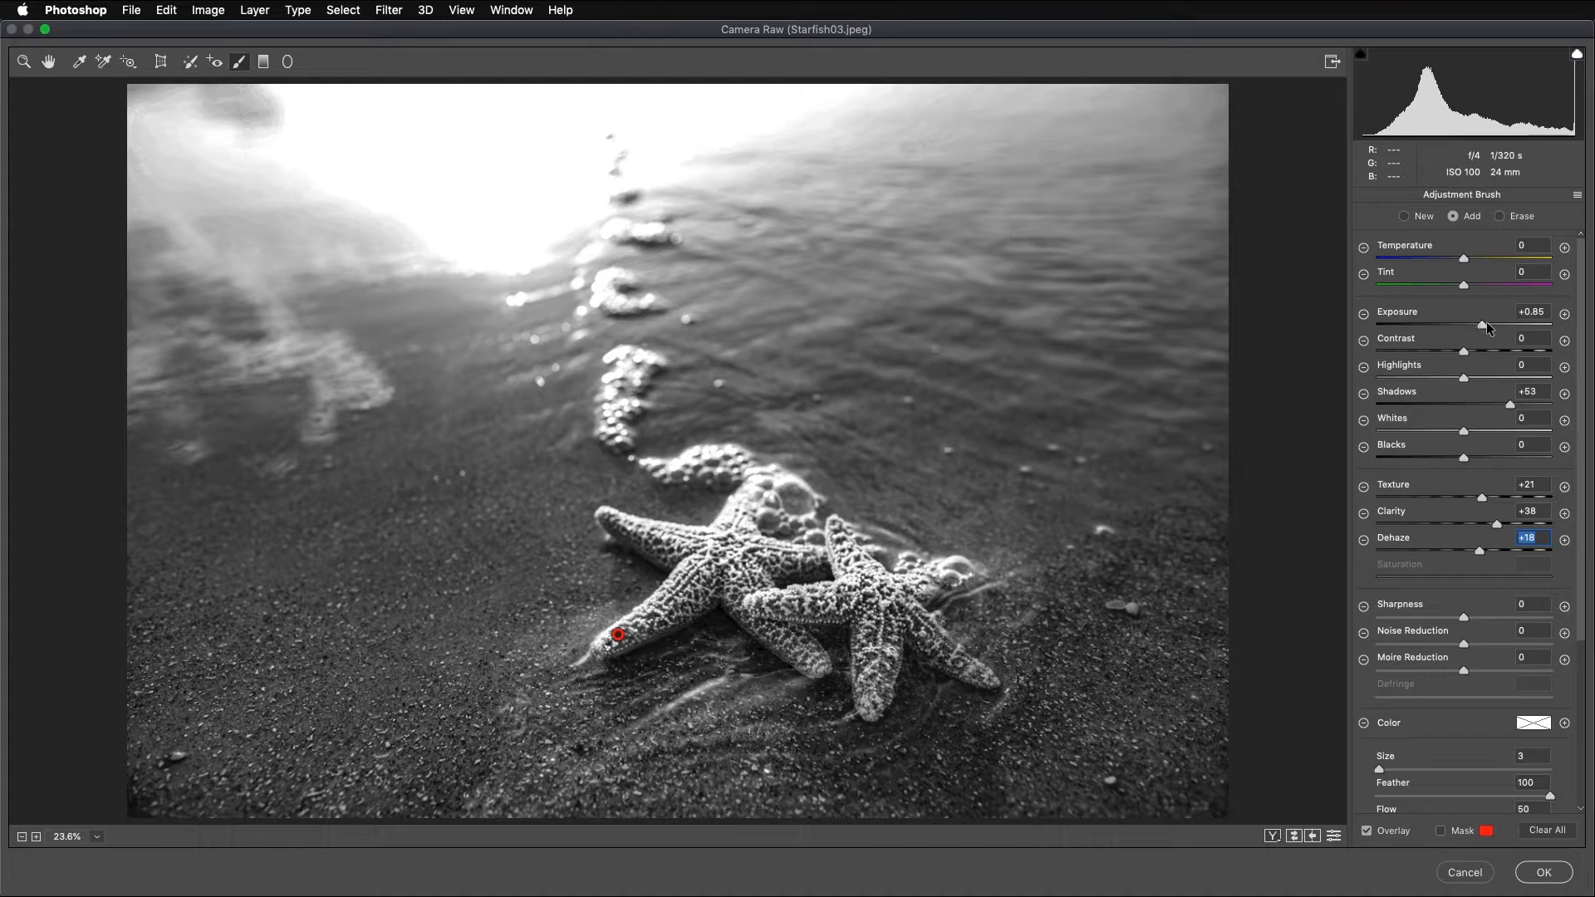
pyautogui.moveTo(1488, 324); pyautogui.dragTo(1497, 326)
pyautogui.click(1544, 873)
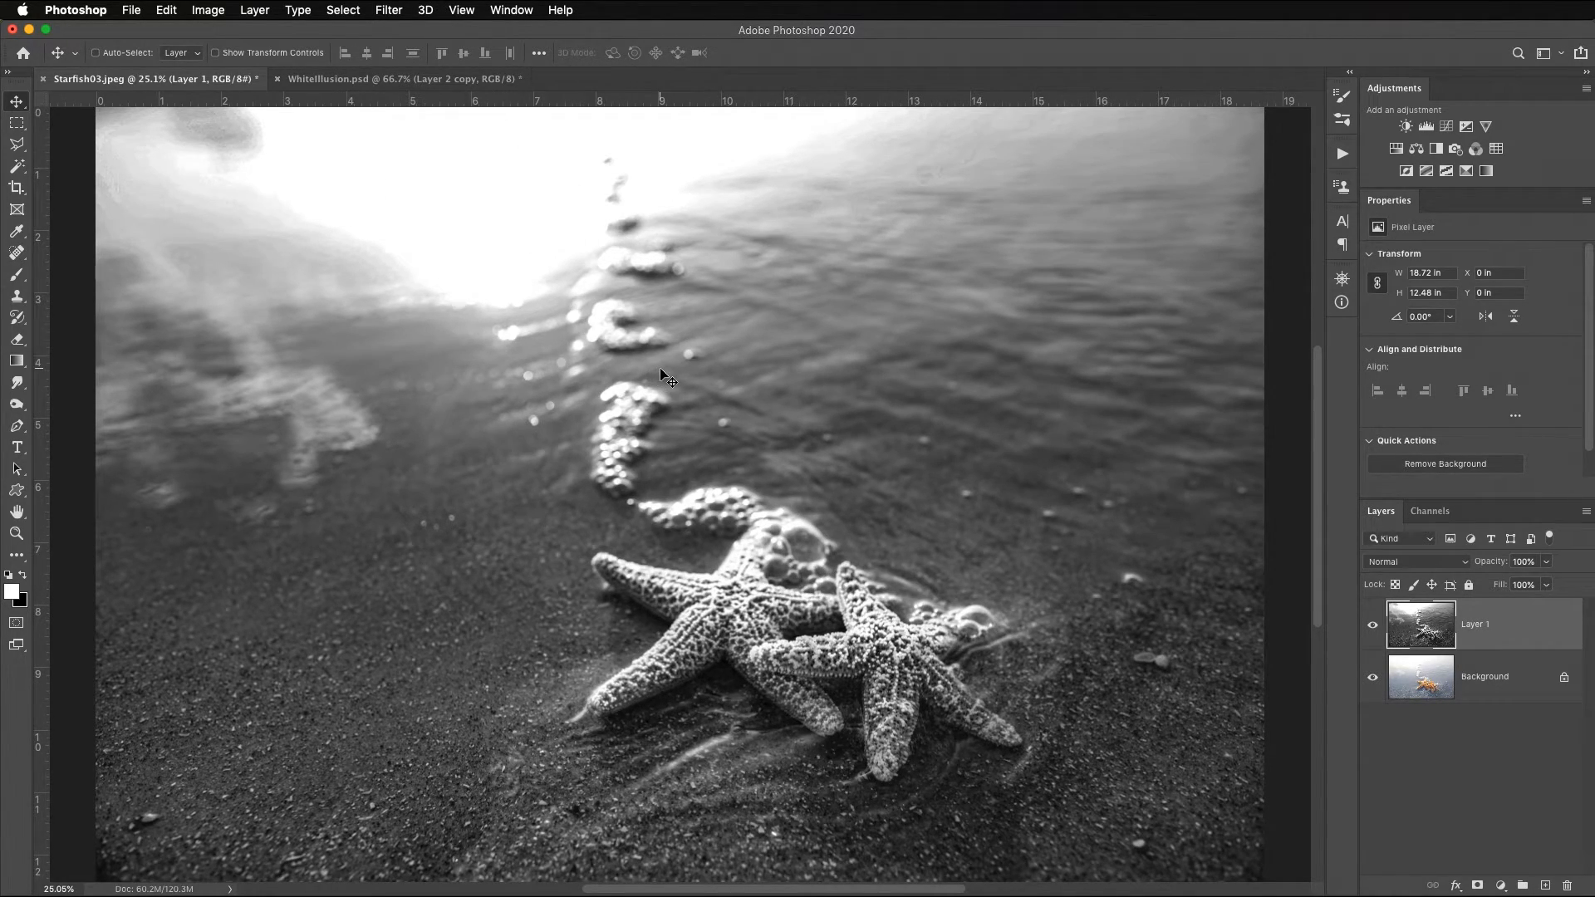
# Crop off the bright upper part and the sides of the photo to about 16.84 by 8.51 in.
pyautogui.press('c')
pyautogui.moveTo(681, 111); pyautogui.dragTo(680, 235)
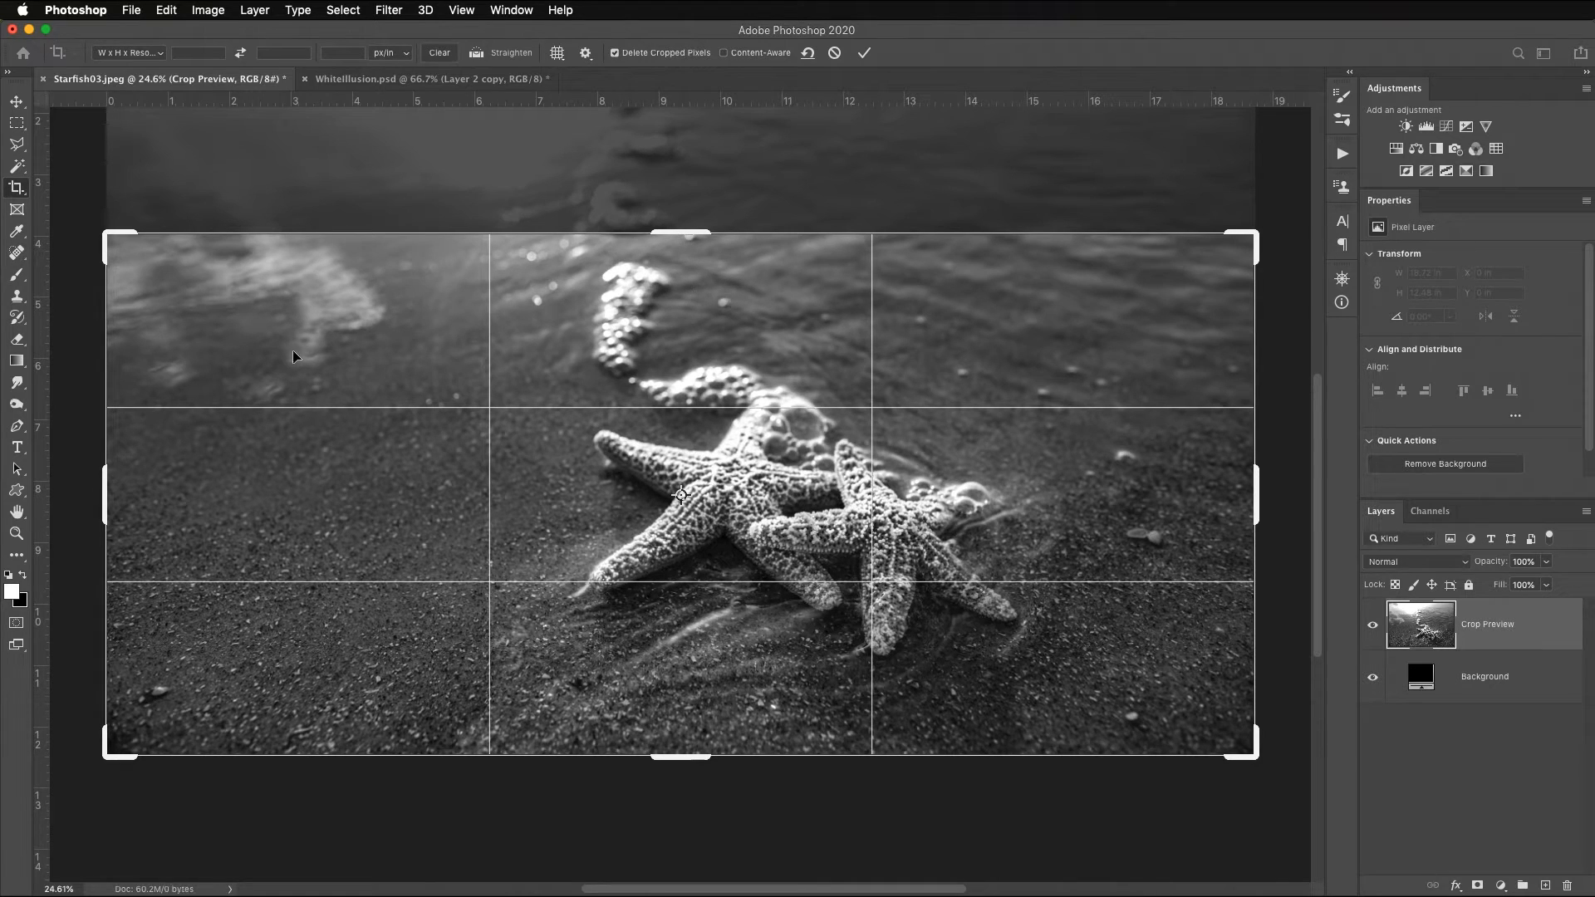
pyautogui.moveTo(1256, 494); pyautogui.dragTo(1199, 488)
pyautogui.moveTo(1199, 487); pyautogui.dragTo(1202, 492)
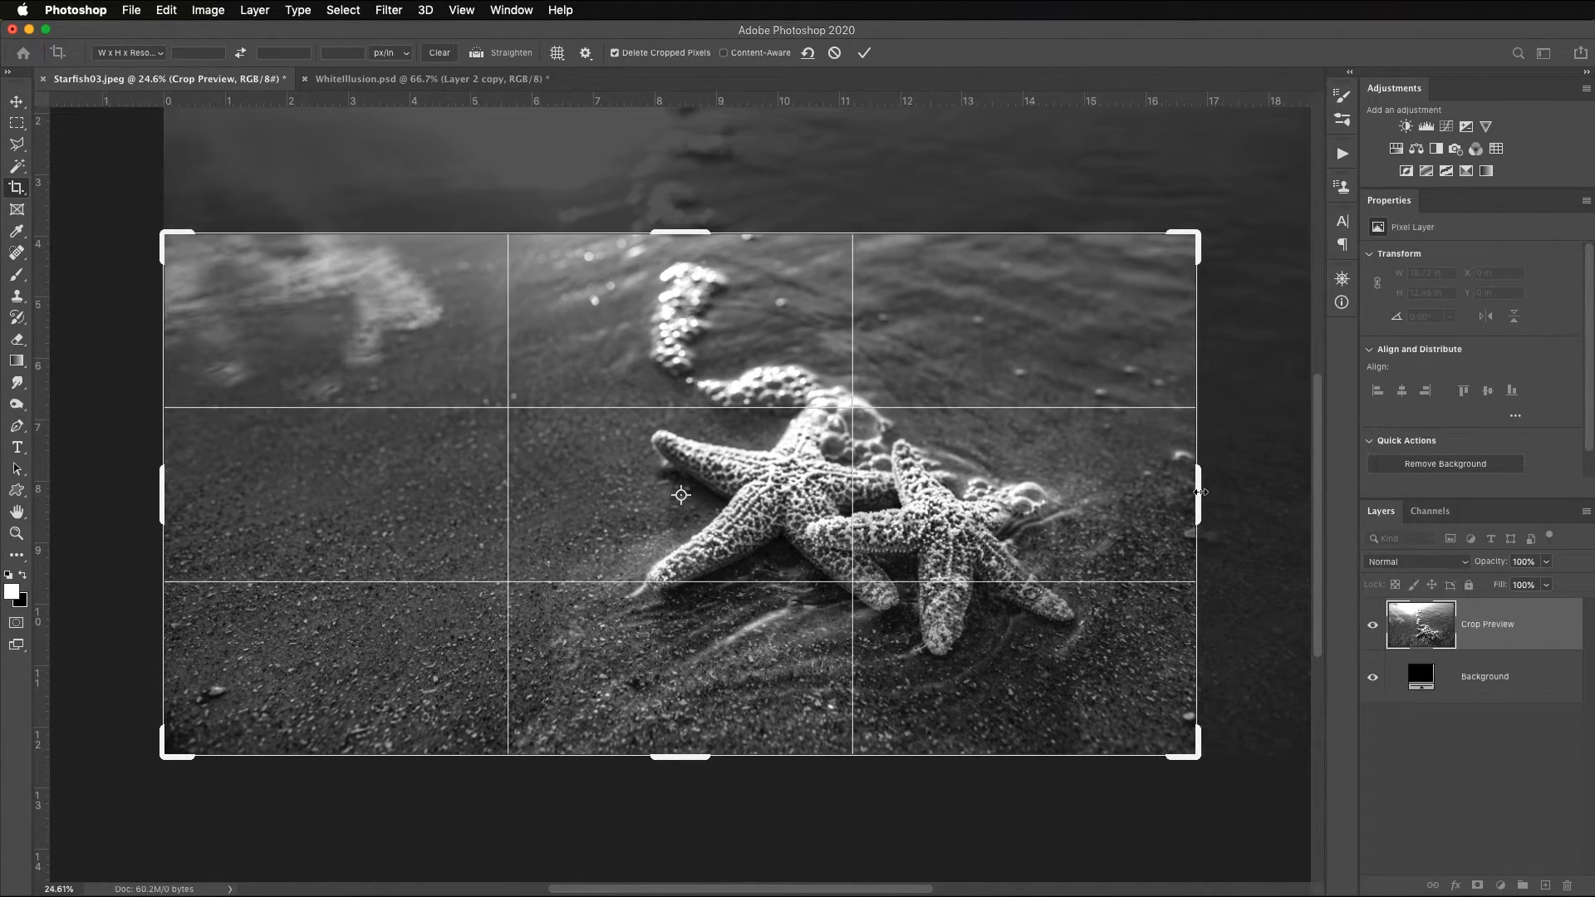
pyautogui.press('Return')
pyautogui.press('super+0')
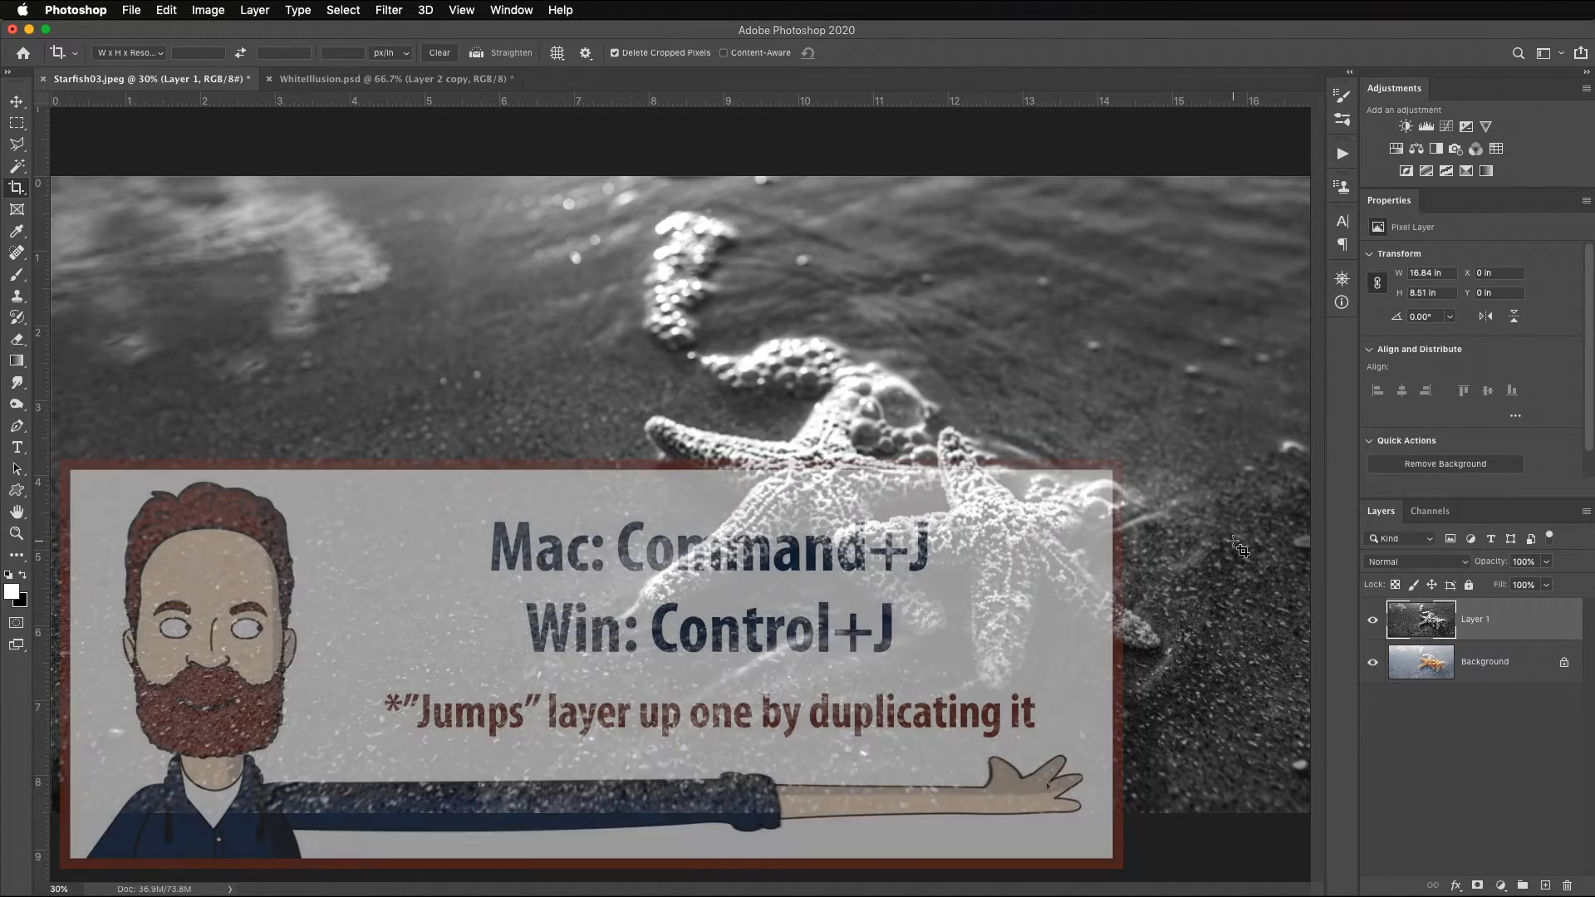
# Duplicate Layer 1, blend the copy with Multiply at 54% opacity, and compare the image with and without it.
pyautogui.press('super+j')
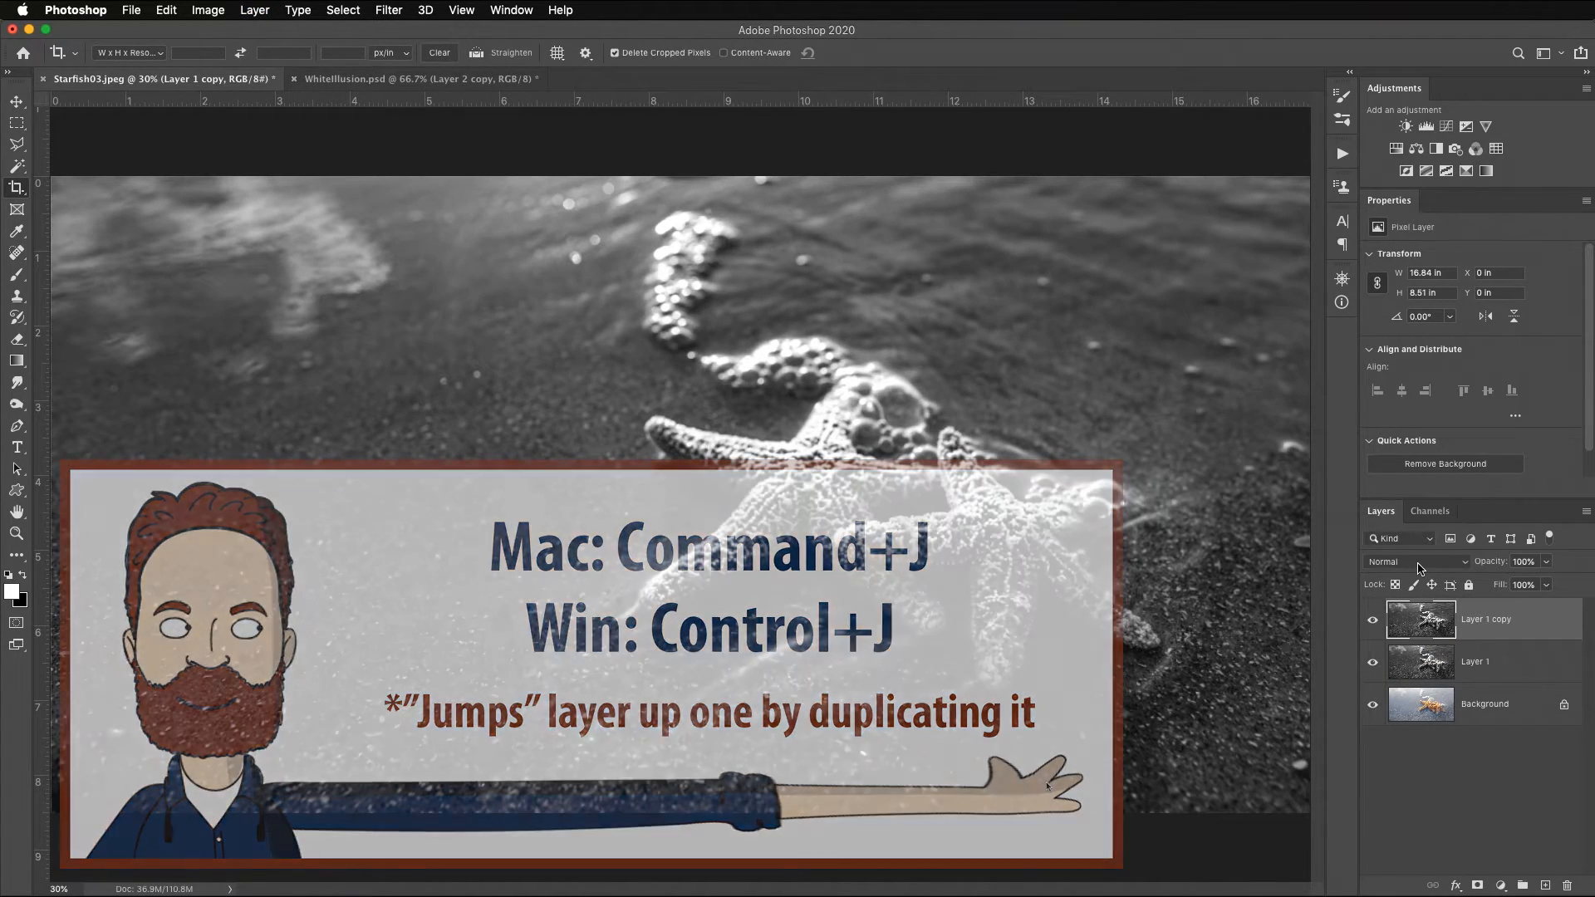
pyautogui.click(1412, 561)
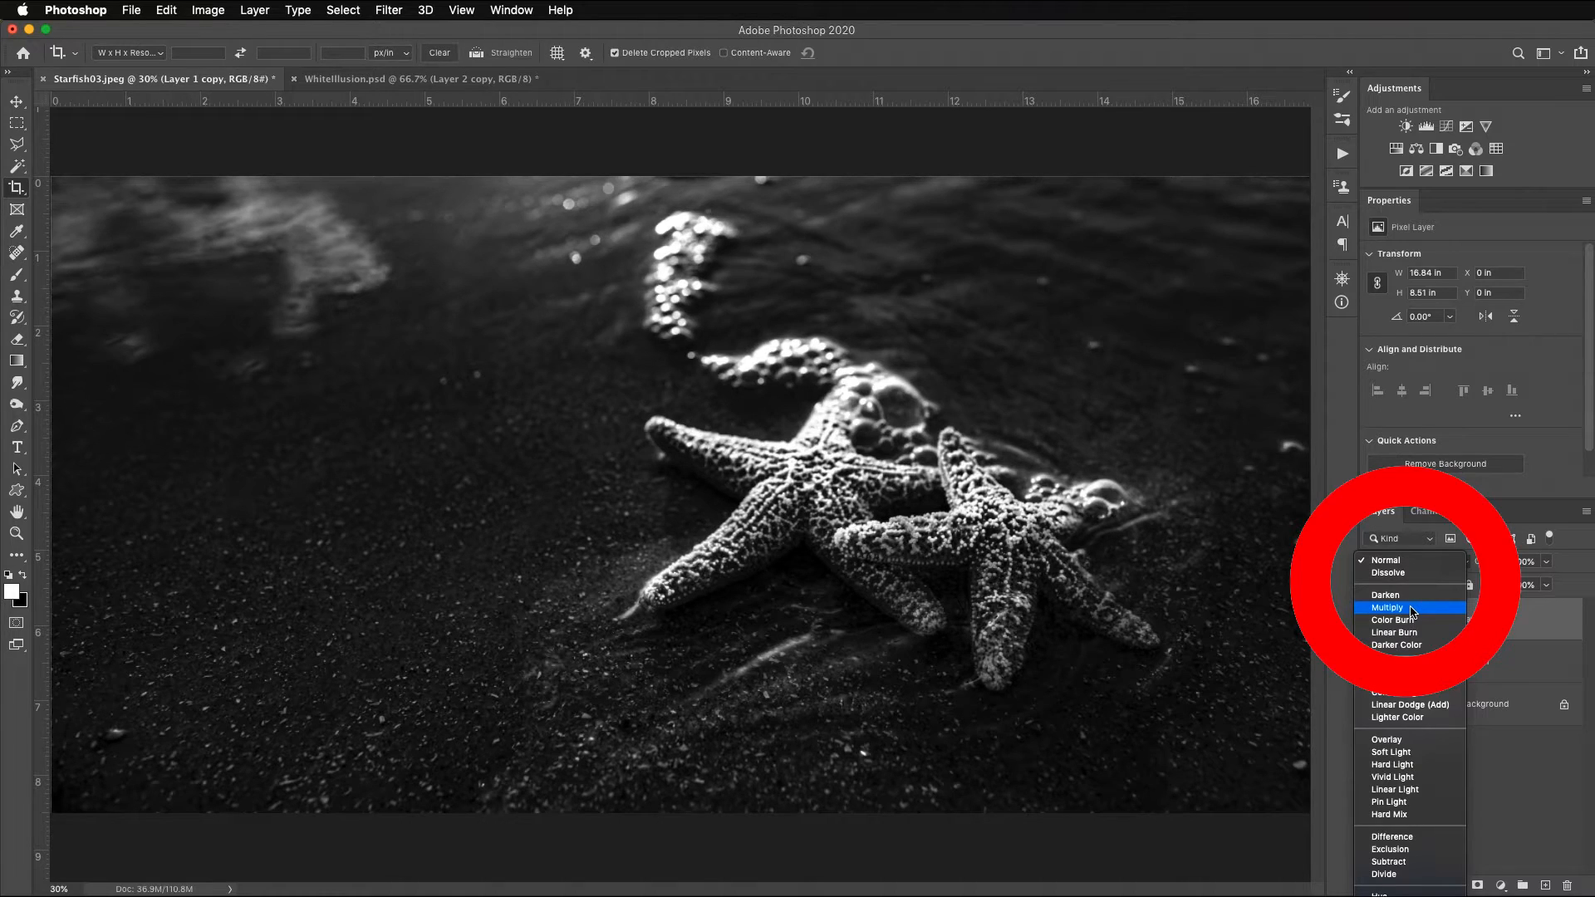
pyautogui.click(1412, 609)
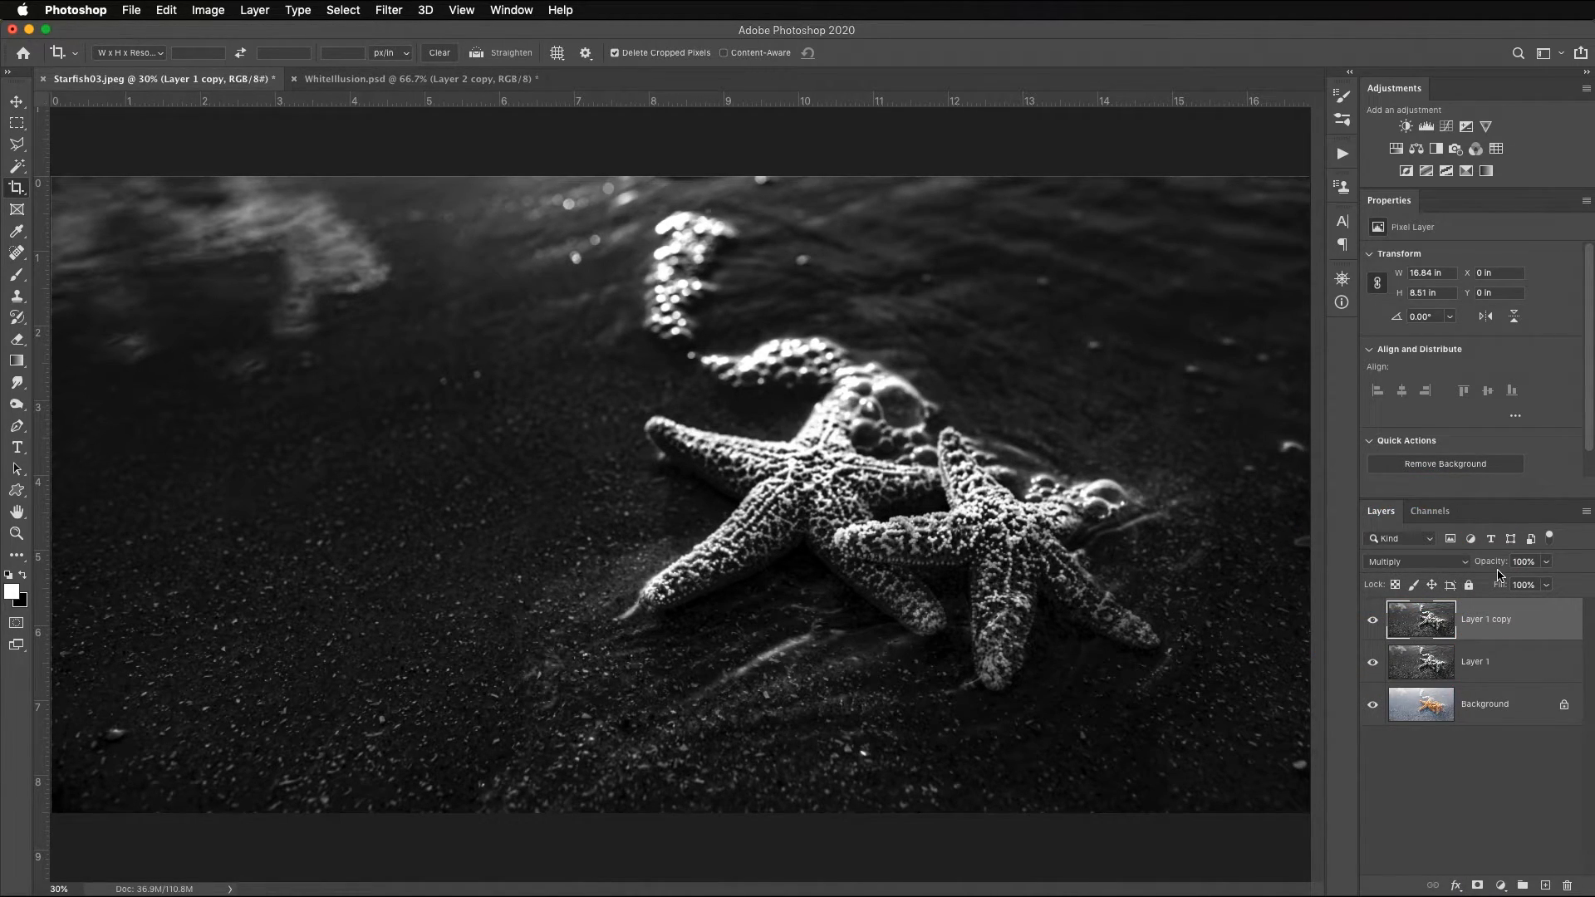
pyautogui.moveTo(1501, 566)
pyautogui.mouseDown()
pyautogui.moveTo(1475, 566)
pyautogui.moveTo(1494, 566)
pyautogui.mouseUp()
pyautogui.click(1373, 621)
pyautogui.click(1373, 621)
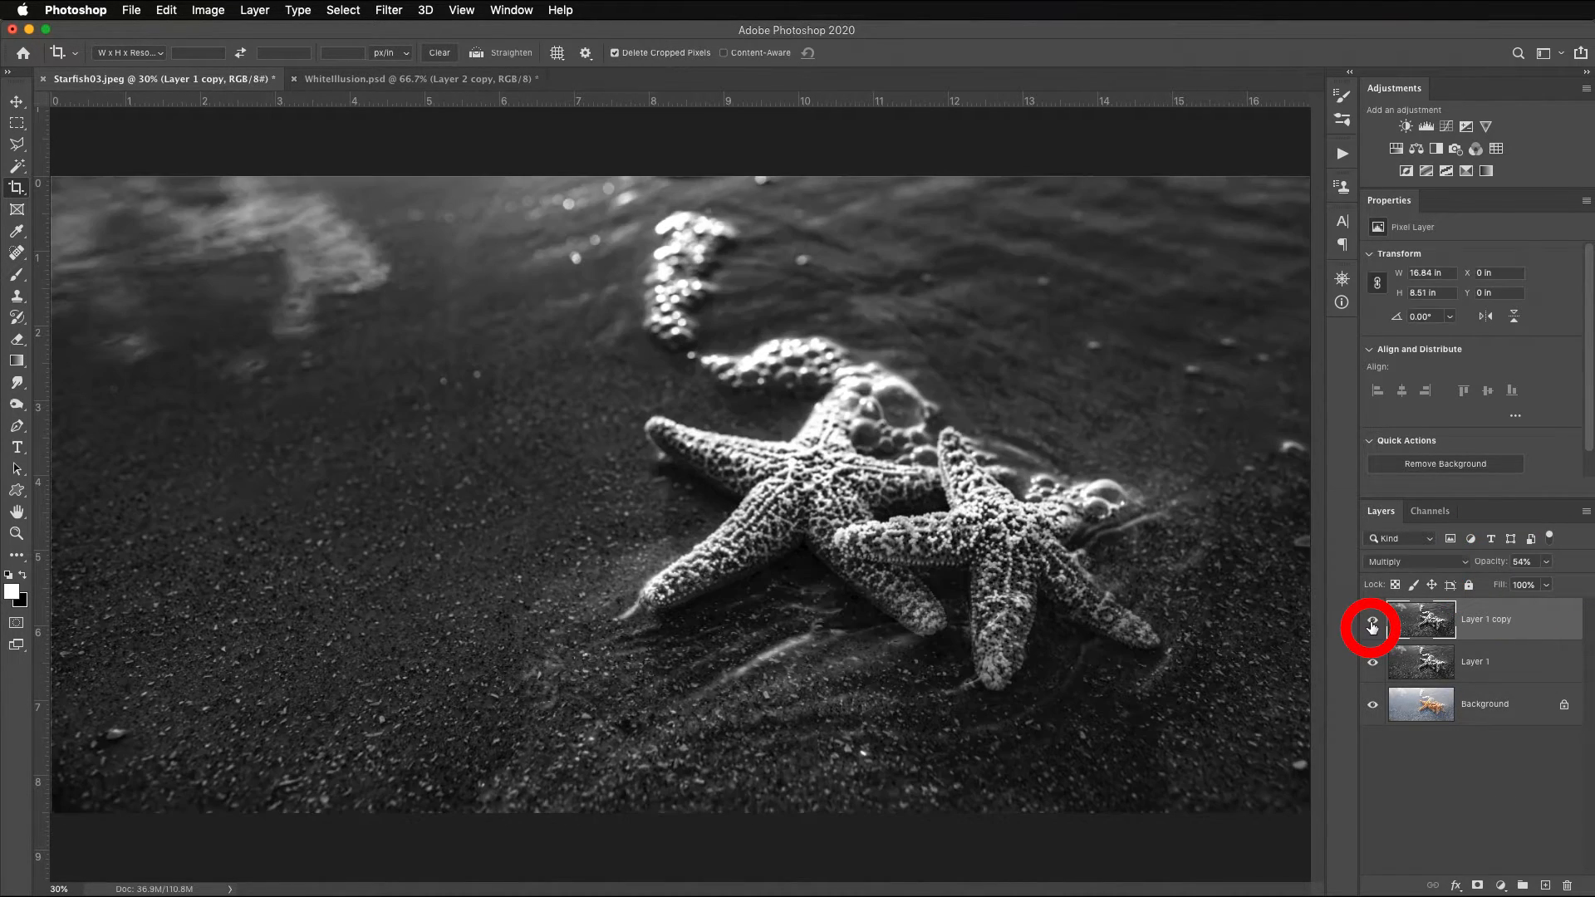
# Add a layer mask to the Layer 1 copy and paint both starfish black on it, reducing the brush size from 250 to 90.
pyautogui.click(1477, 885)
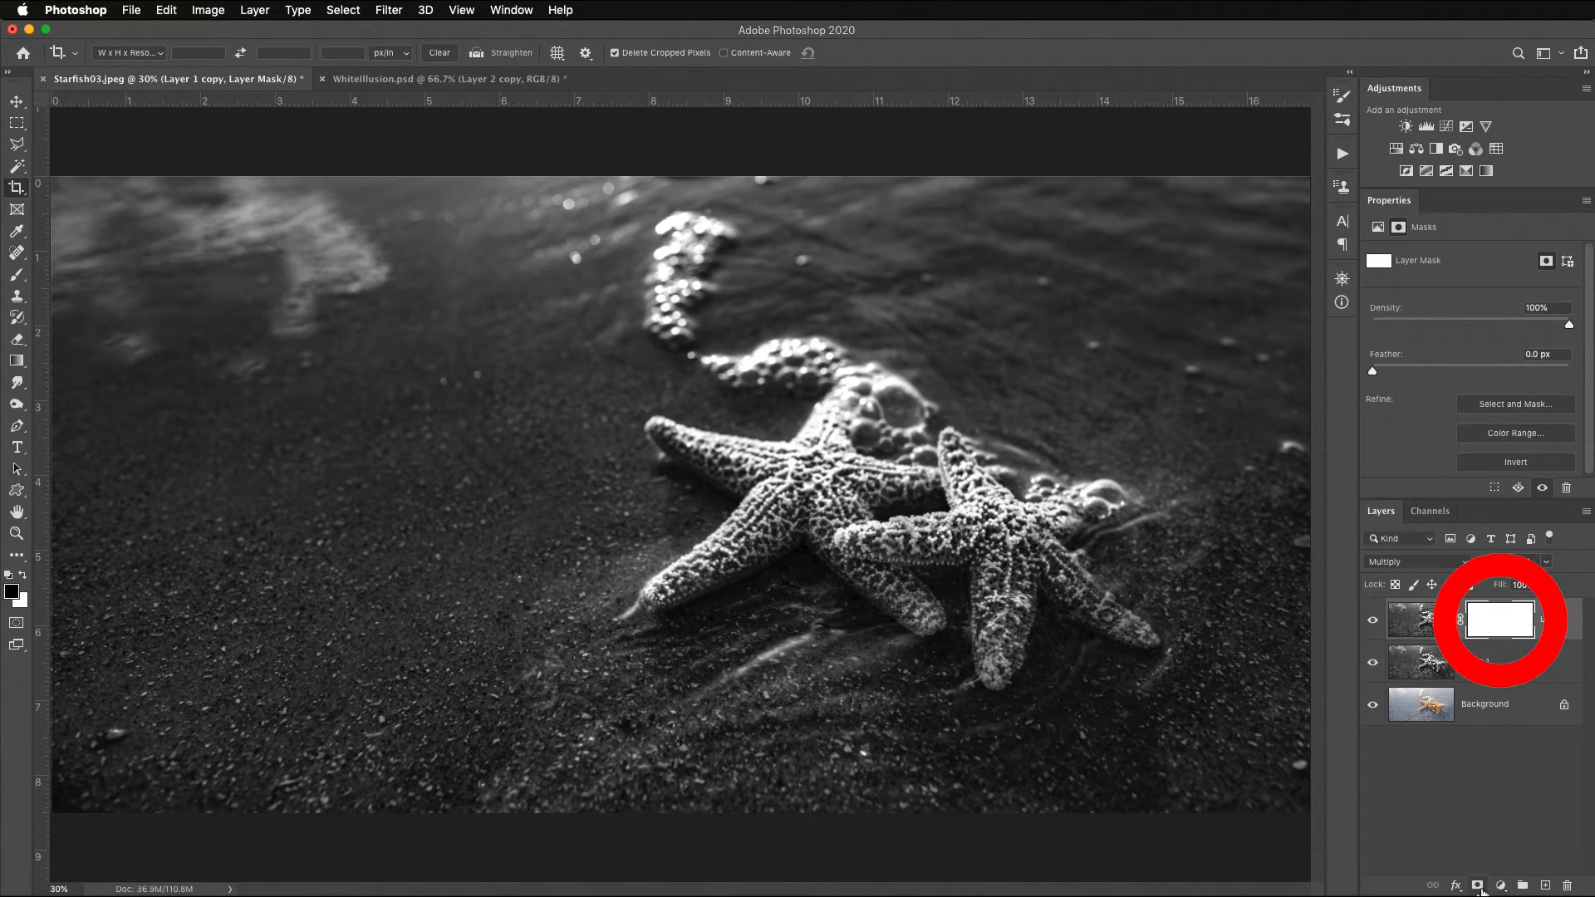
pyautogui.press('b')
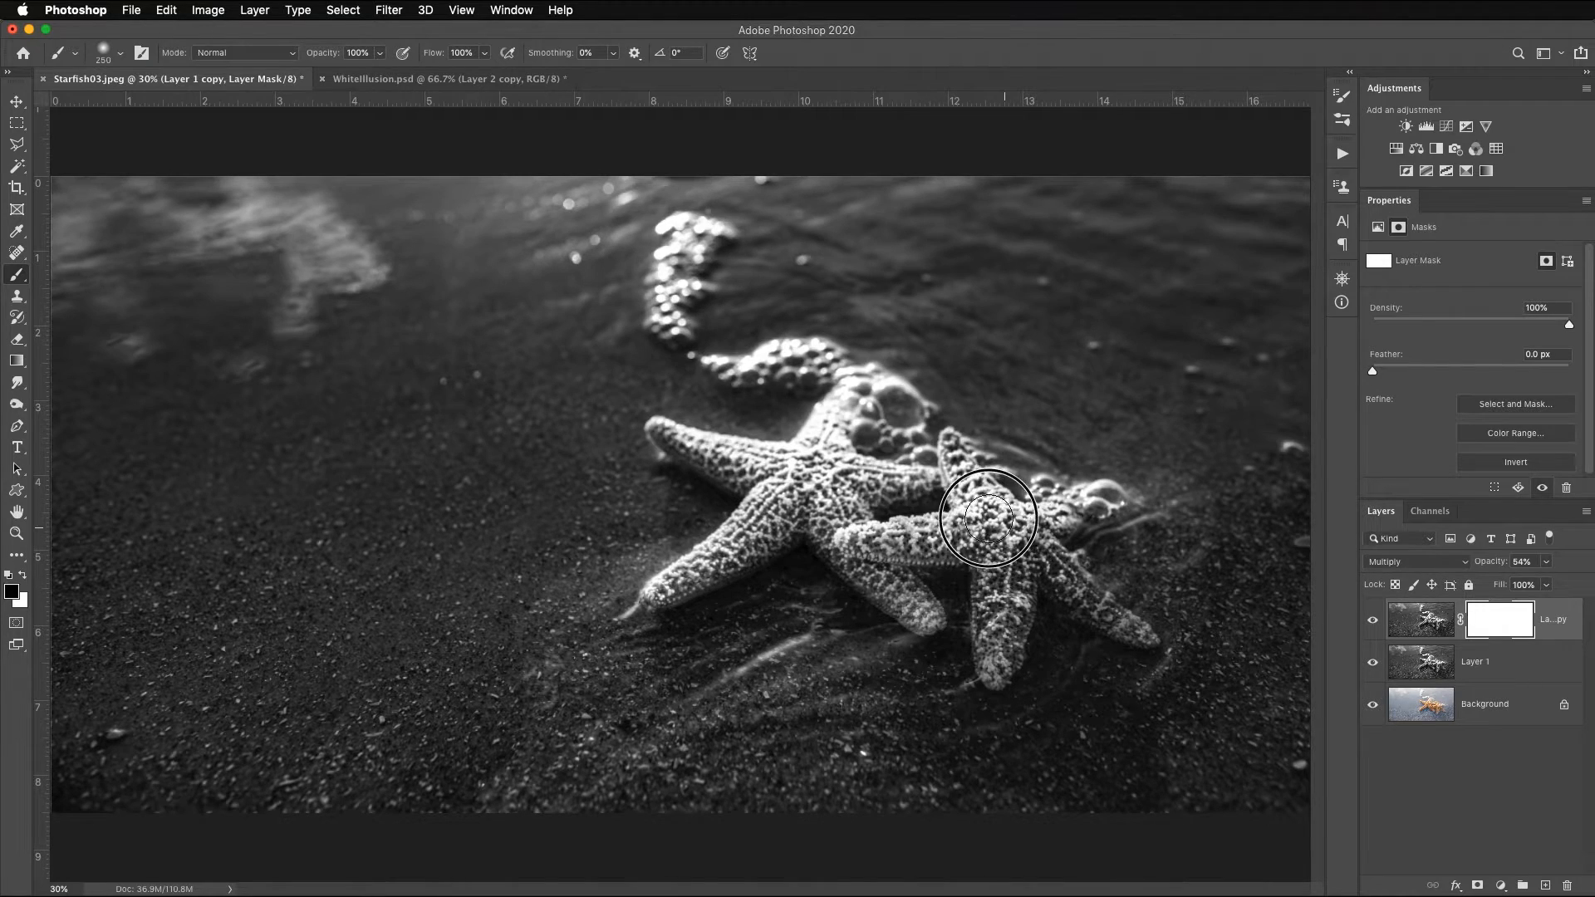
pyautogui.moveTo(1025, 552)
pyautogui.mouseDown()
pyautogui.moveTo(1090, 600)
pyautogui.moveTo(1016, 567)
pyautogui.moveTo(989, 656)
pyautogui.mouseUp()
pyautogui.press('[')
pyautogui.press('[')
pyautogui.press('[')
pyautogui.press('[')
pyautogui.press('[')
pyautogui.press('[')
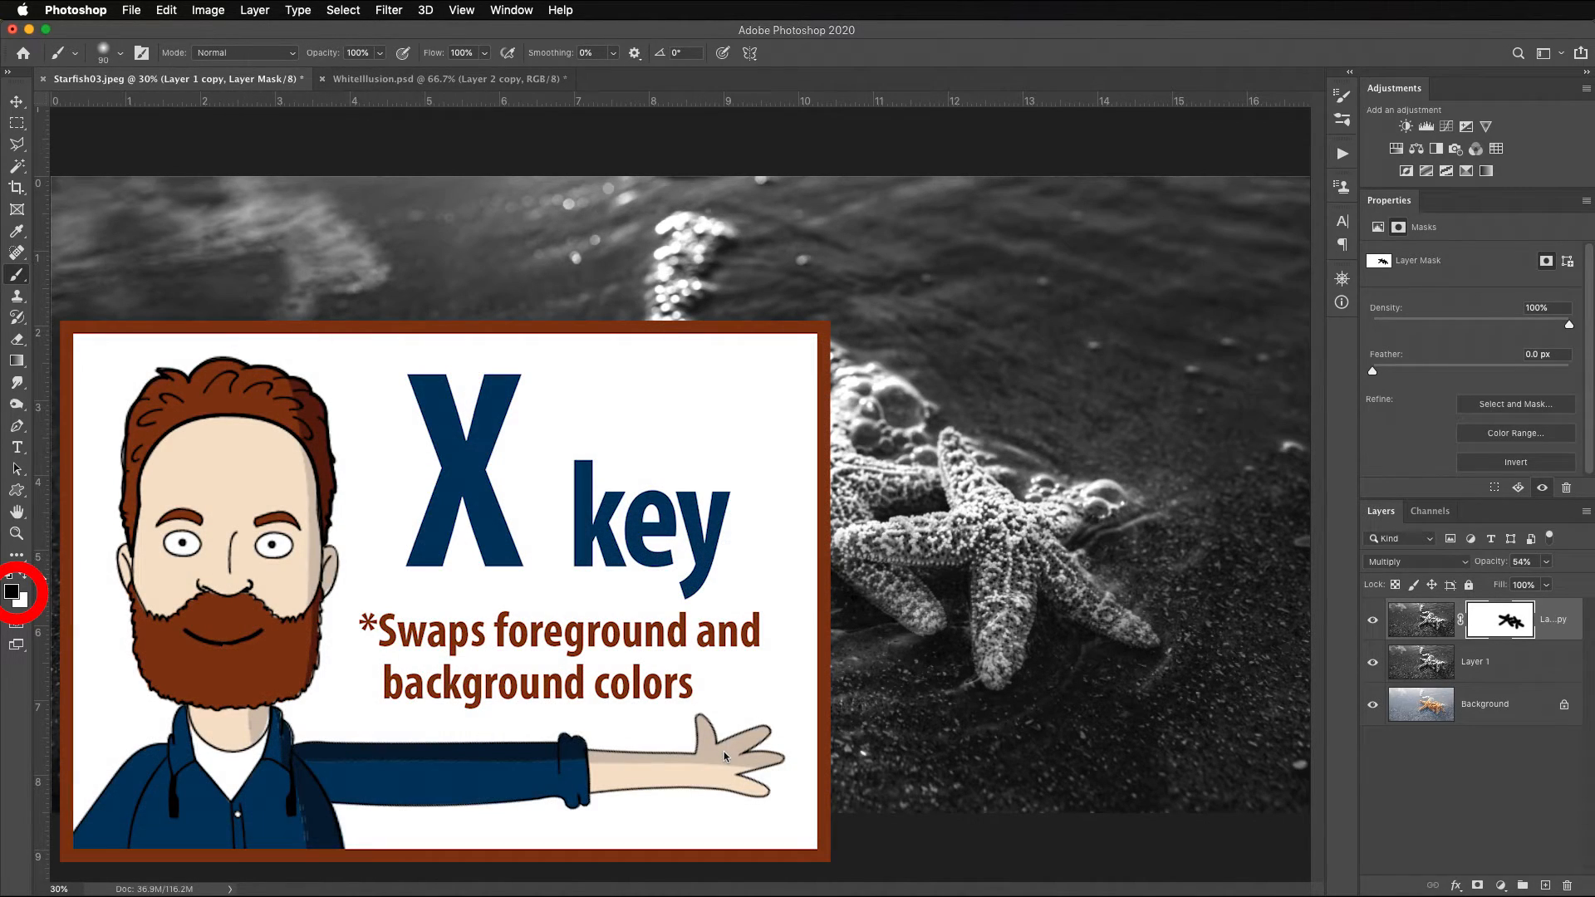
pyautogui.press('x')
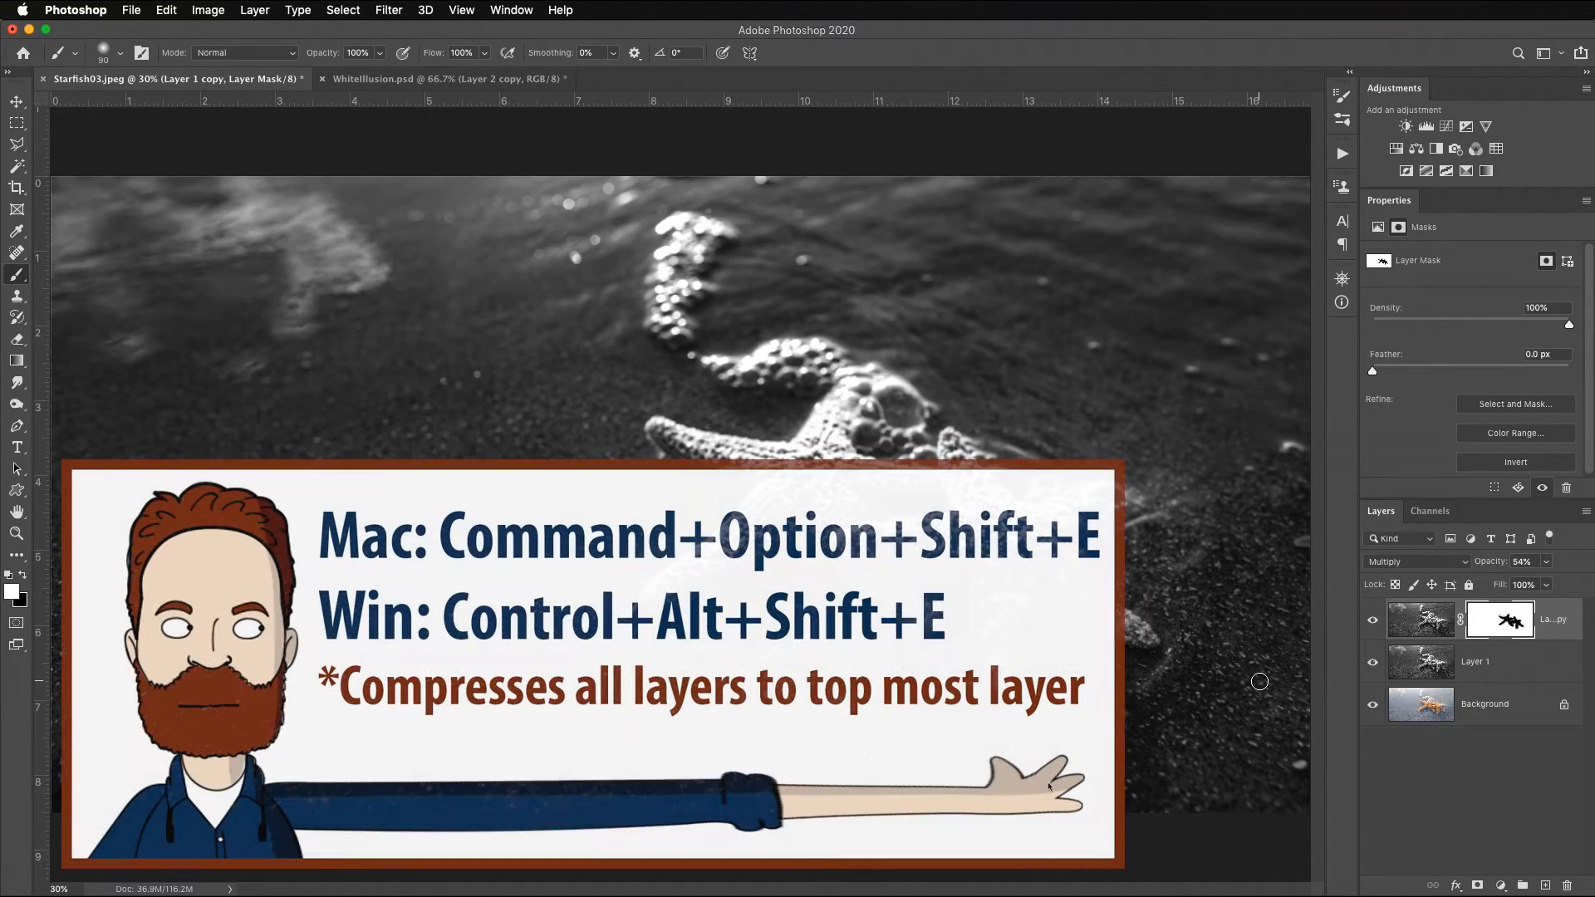
# Stamp all visible layers into a new top layer and open it in the Camera Raw filter.
pyautogui.press('super+alt+shift+e')
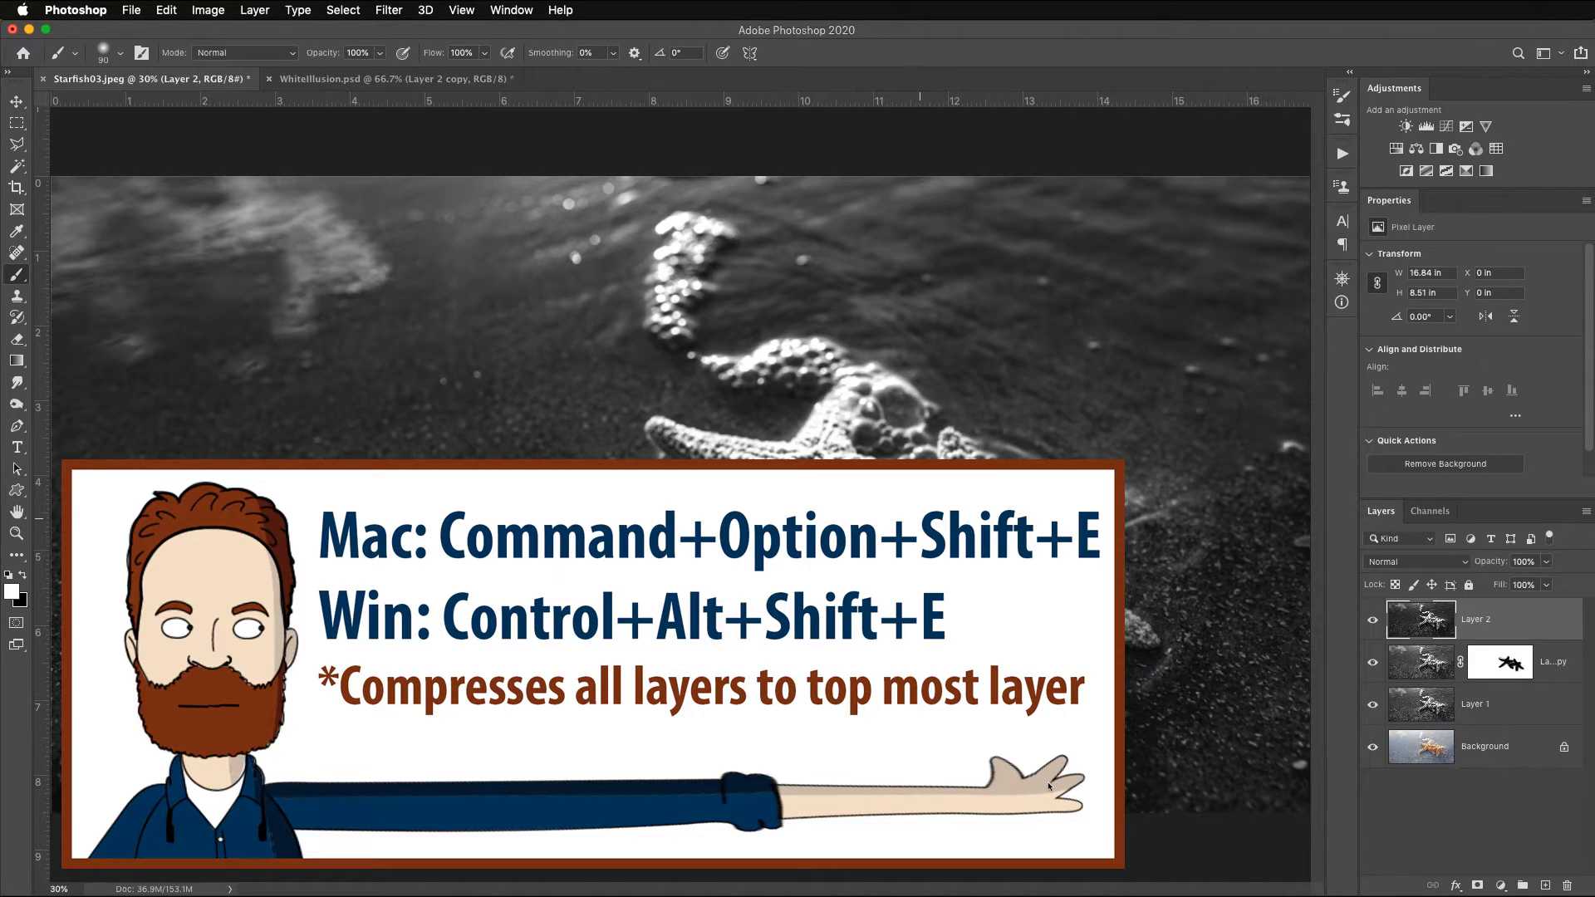
pyautogui.click(393, 12)
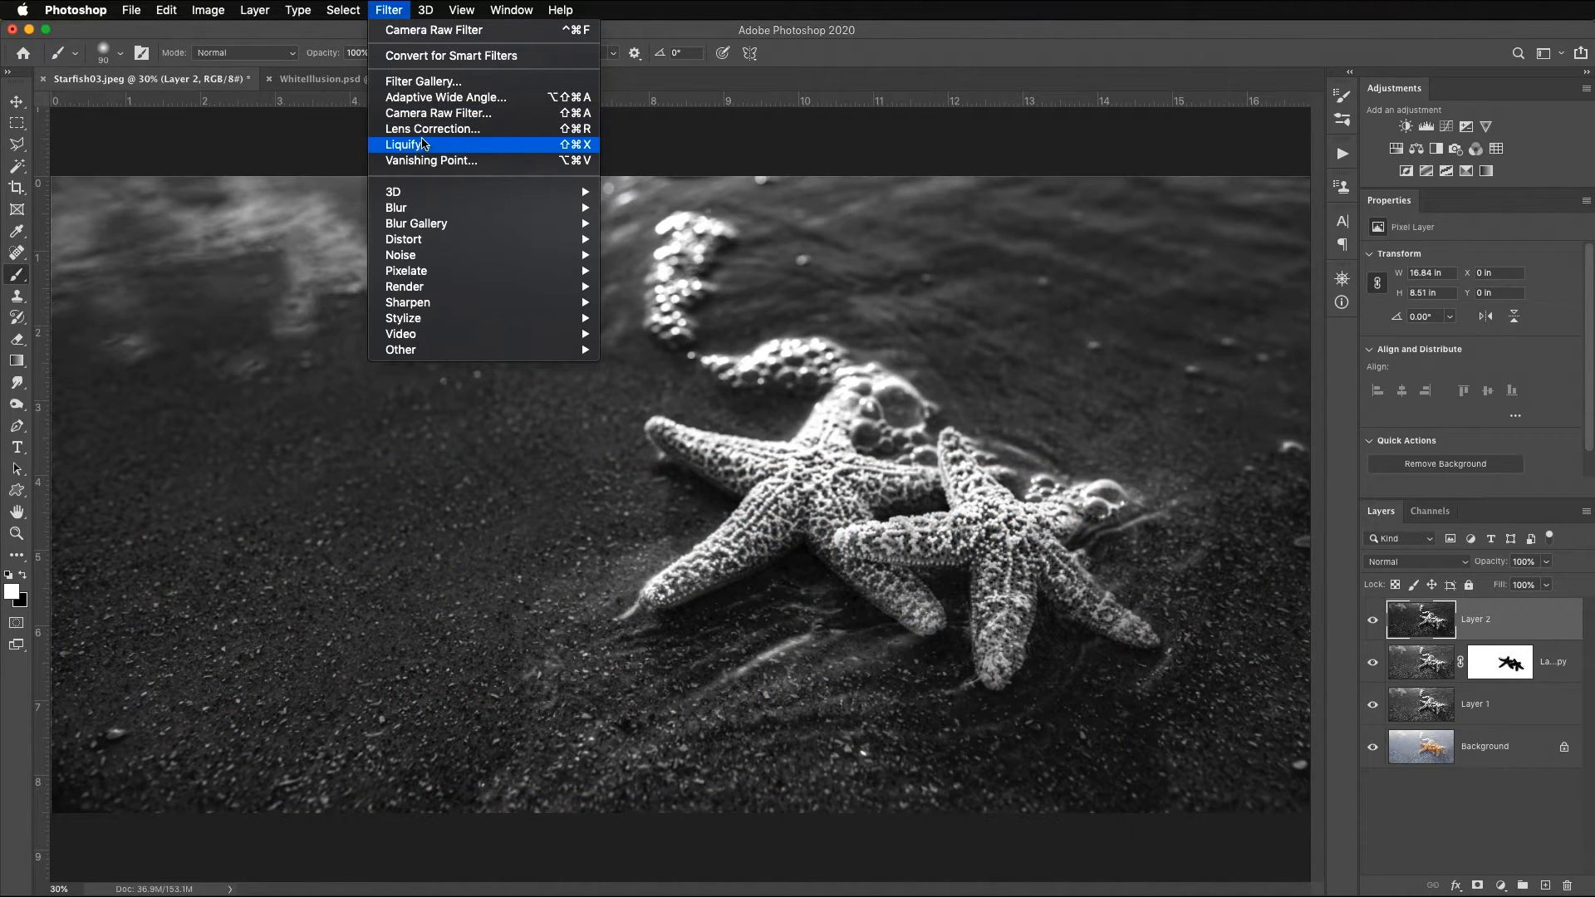
pyautogui.click(438, 113)
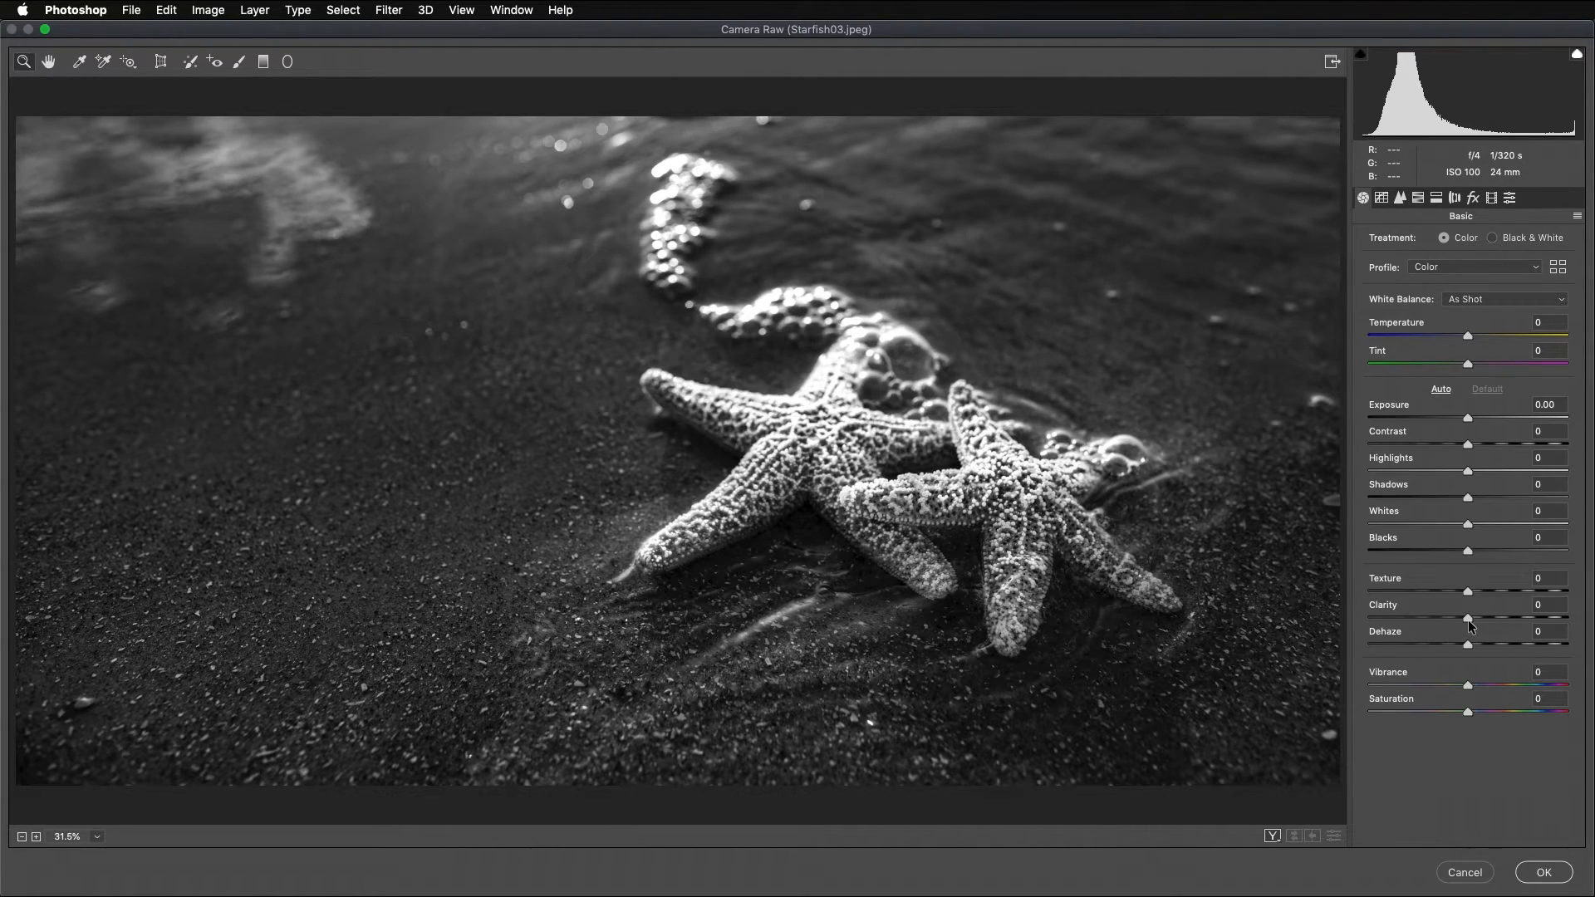
# In Camera Raw, set Highlights to -49, Shadows to +44, Clarity and Dehaze to +33, and apply a -28 post-crop vignette.
pyautogui.moveTo(1468, 620); pyautogui.dragTo(1500, 644)
pyautogui.moveTo(1468, 471); pyautogui.dragTo(1512, 497)
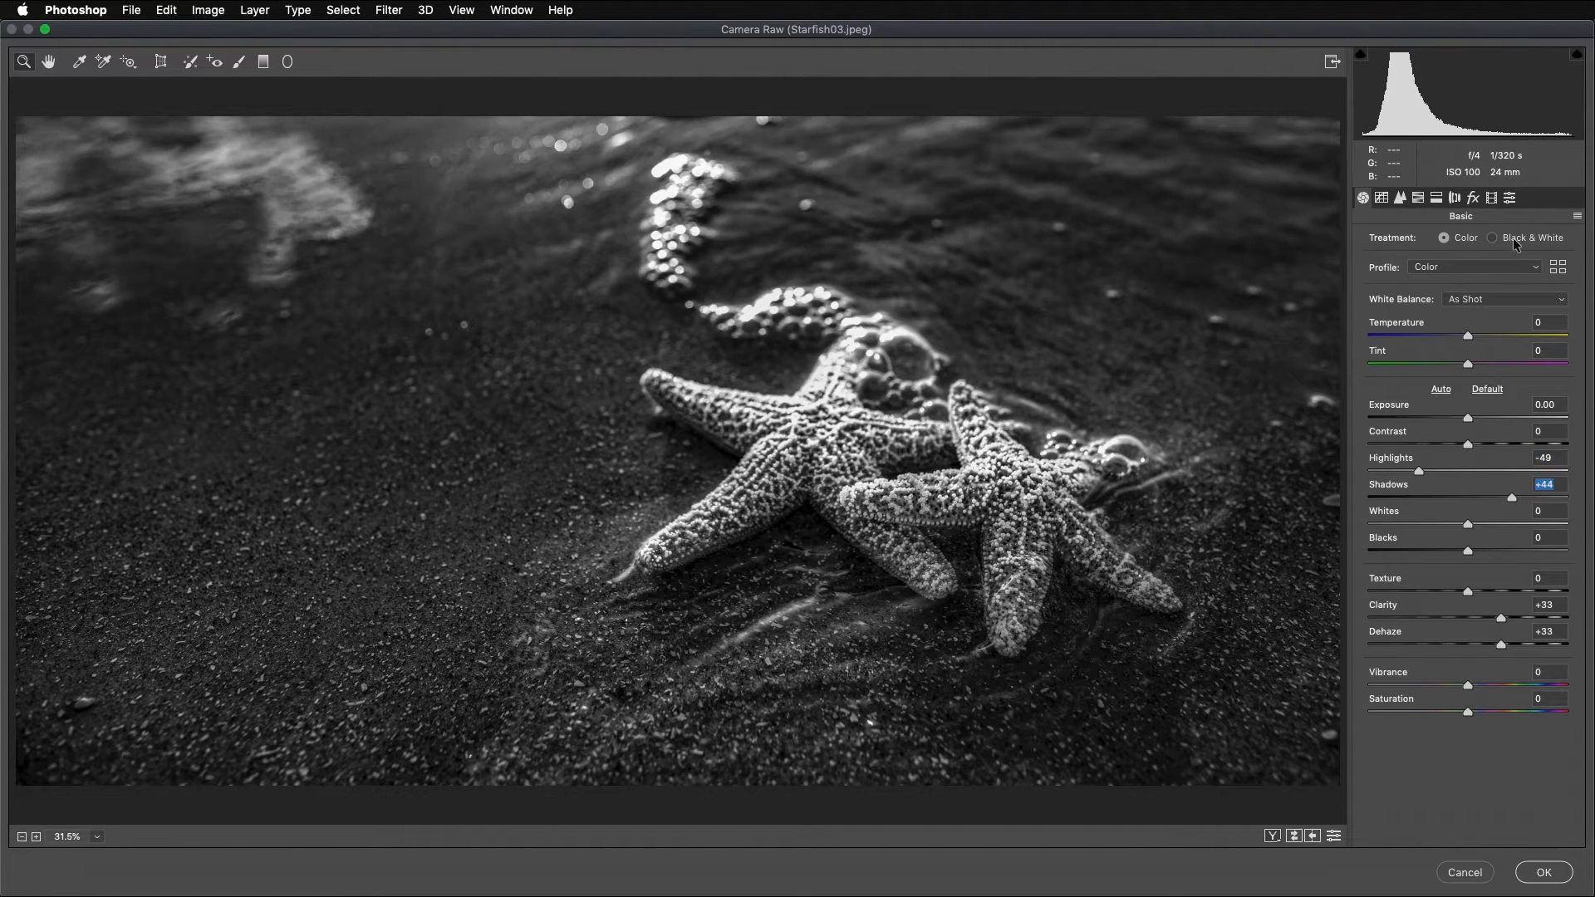
pyautogui.click(1473, 197)
pyautogui.moveTo(1459, 424); pyautogui.dragTo(1440, 419)
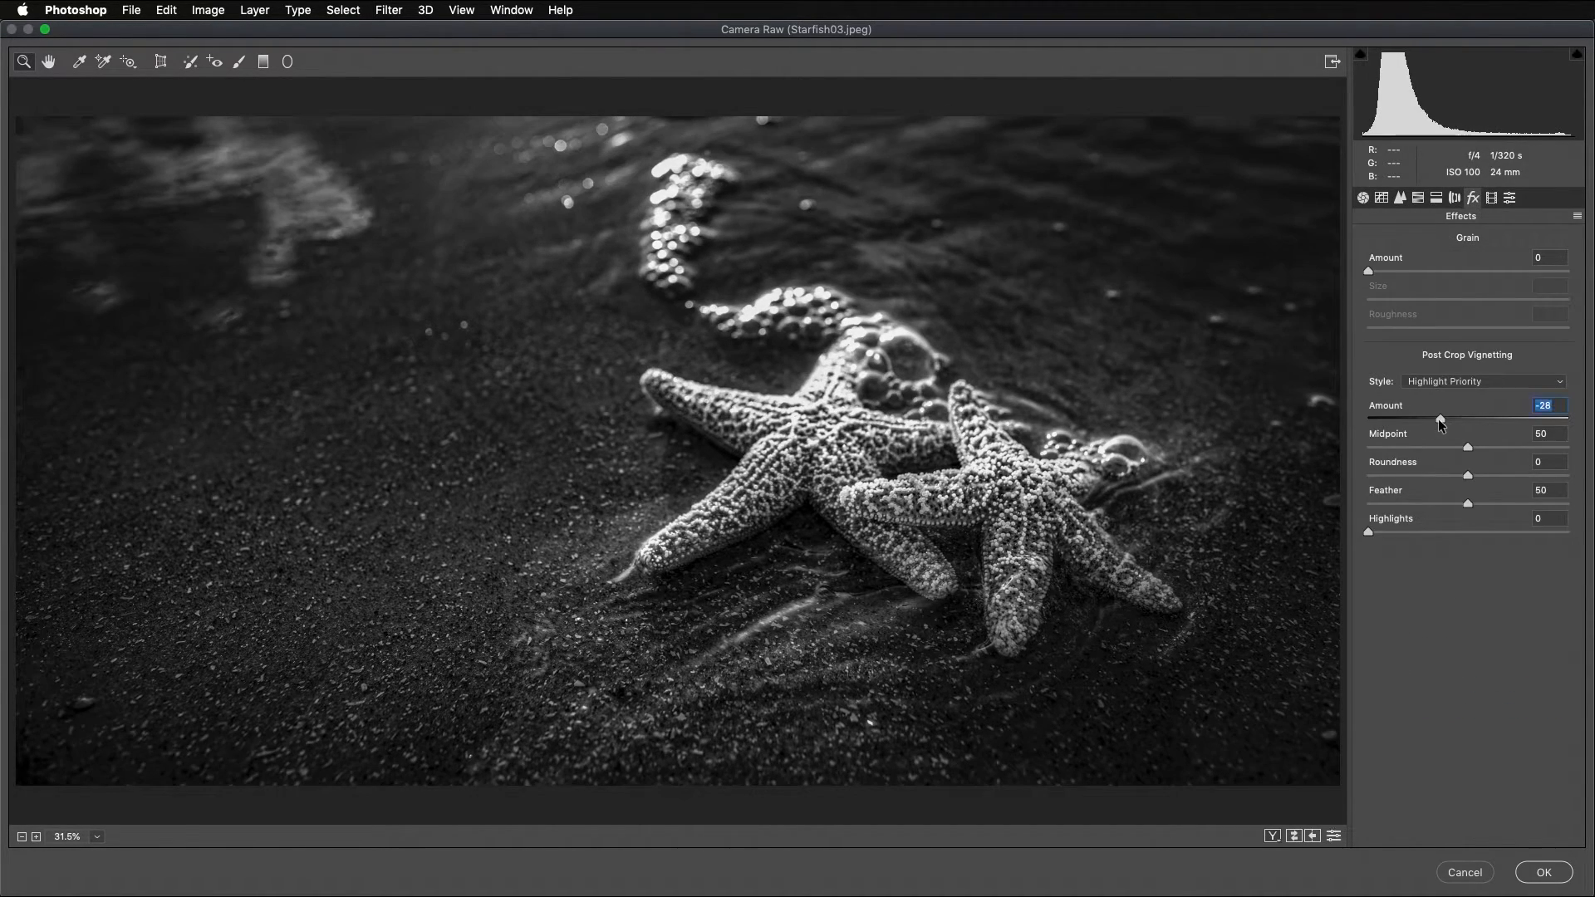
pyautogui.click(1543, 873)
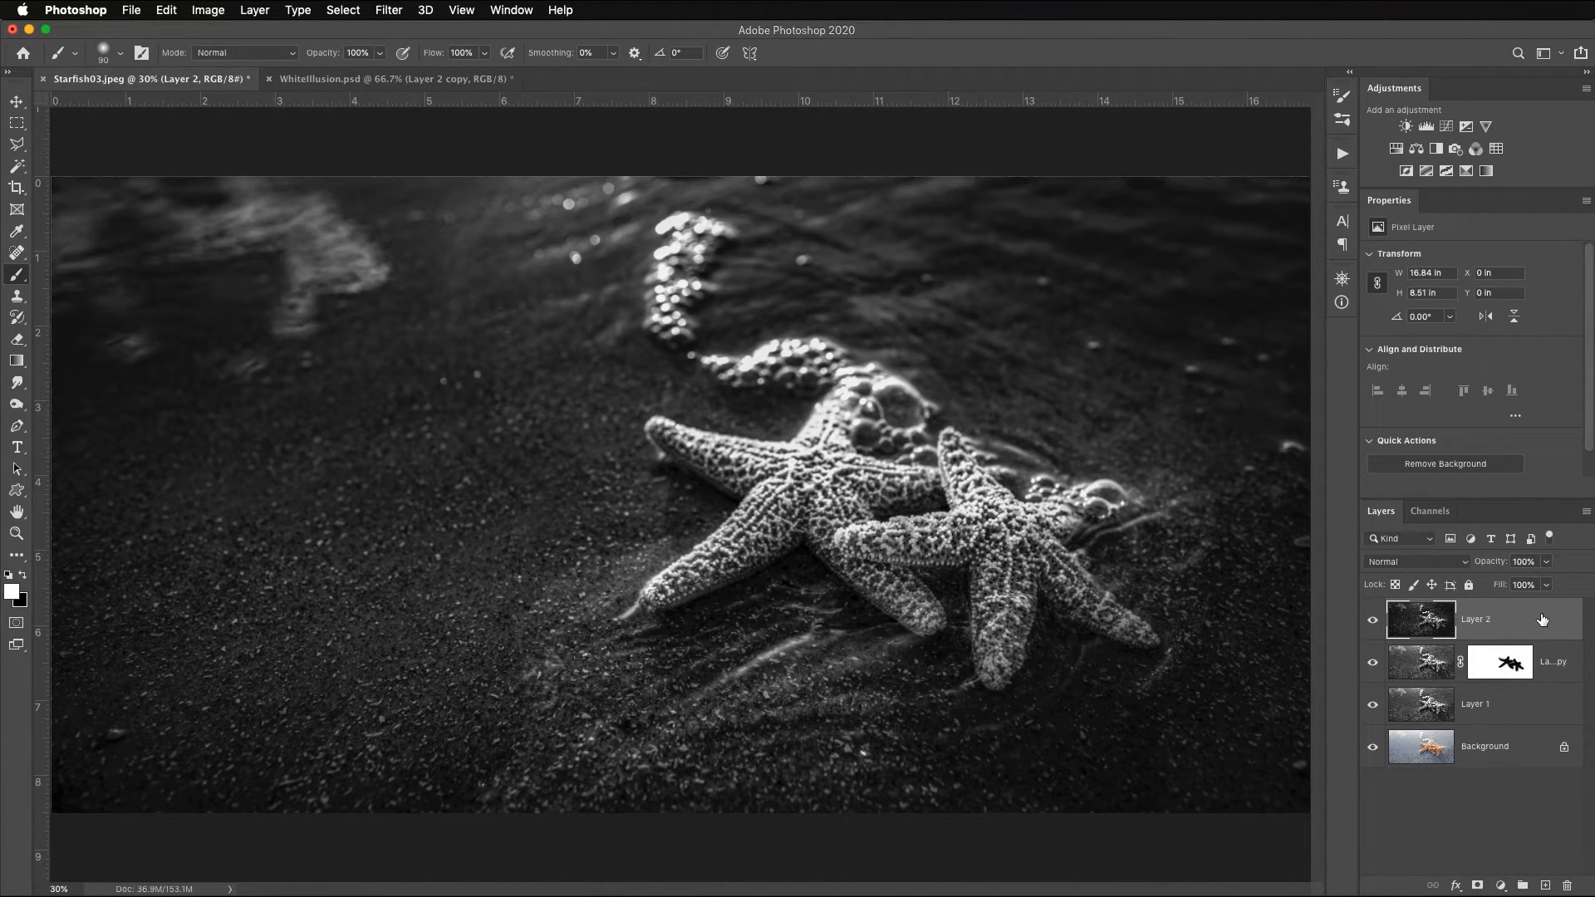
# Check Layer 2 for clipped shadows with the black-point preview in Levels.
pyautogui.press('super+l')
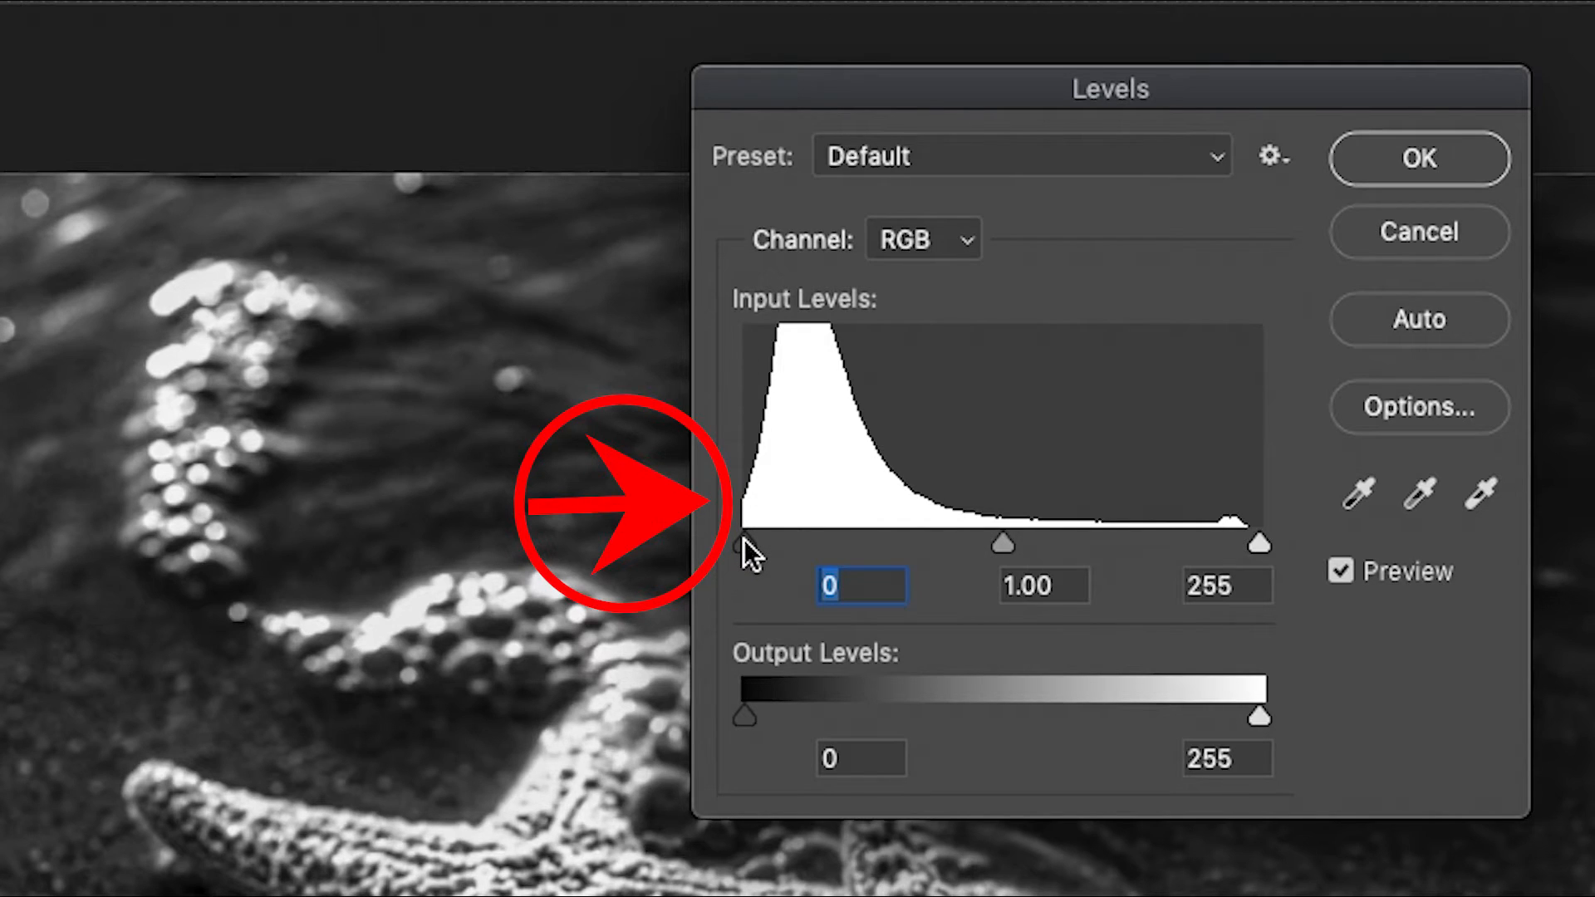
pyautogui.keyDown('alt'); pyautogui.click(744, 544); pyautogui.keyUp('alt')
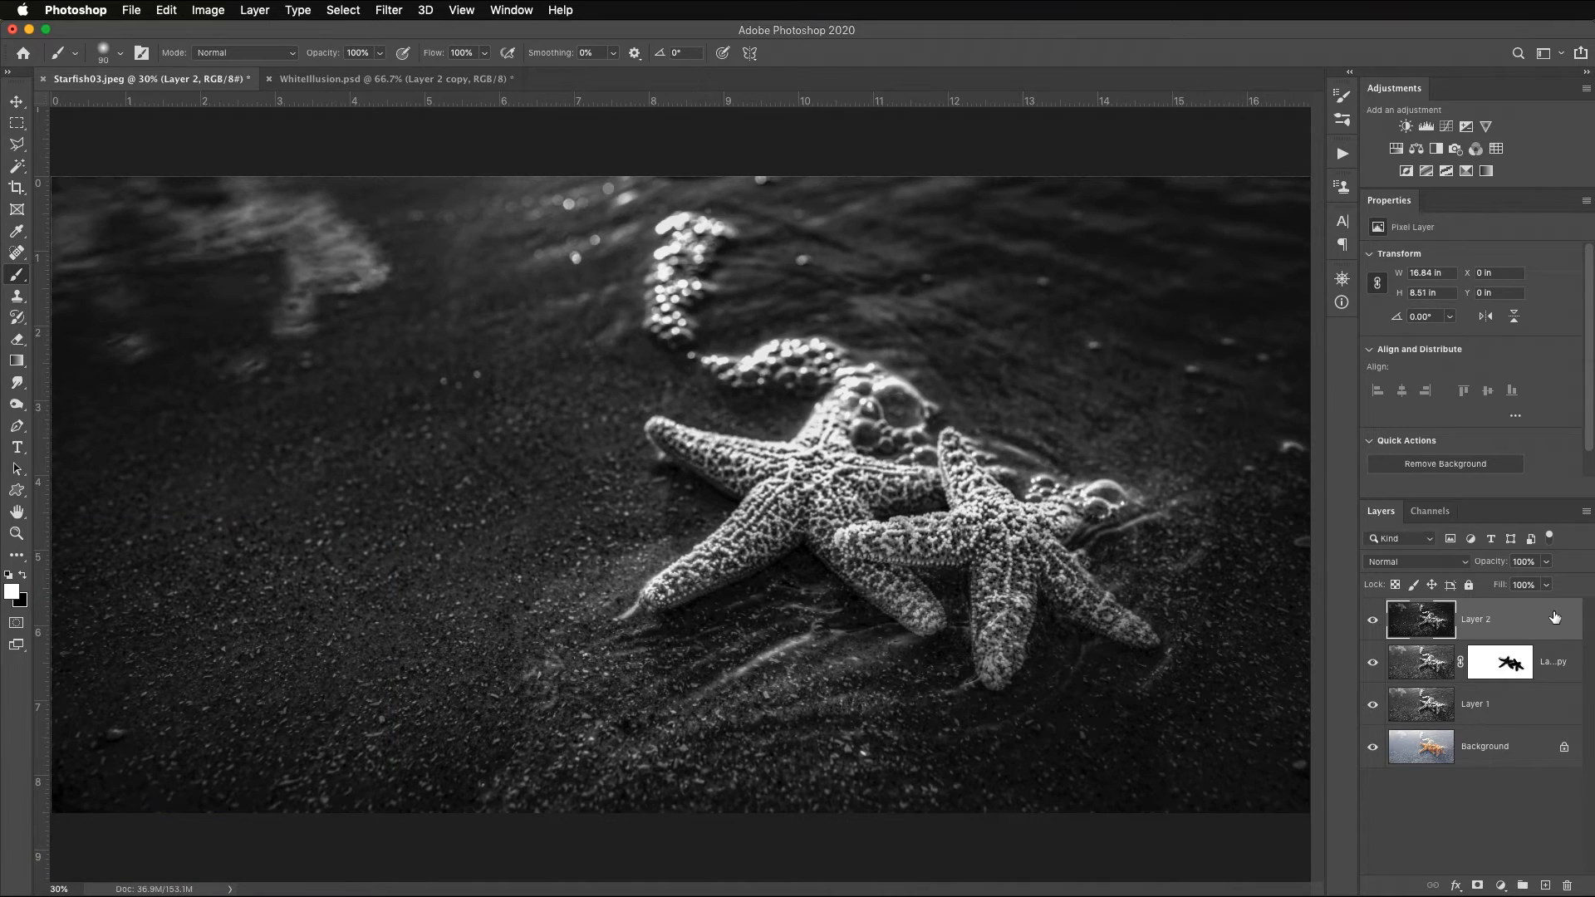
# Duplicate Layer 2 and blend the copy with Soft Light at 35% opacity.
pyautogui.press('super+j')
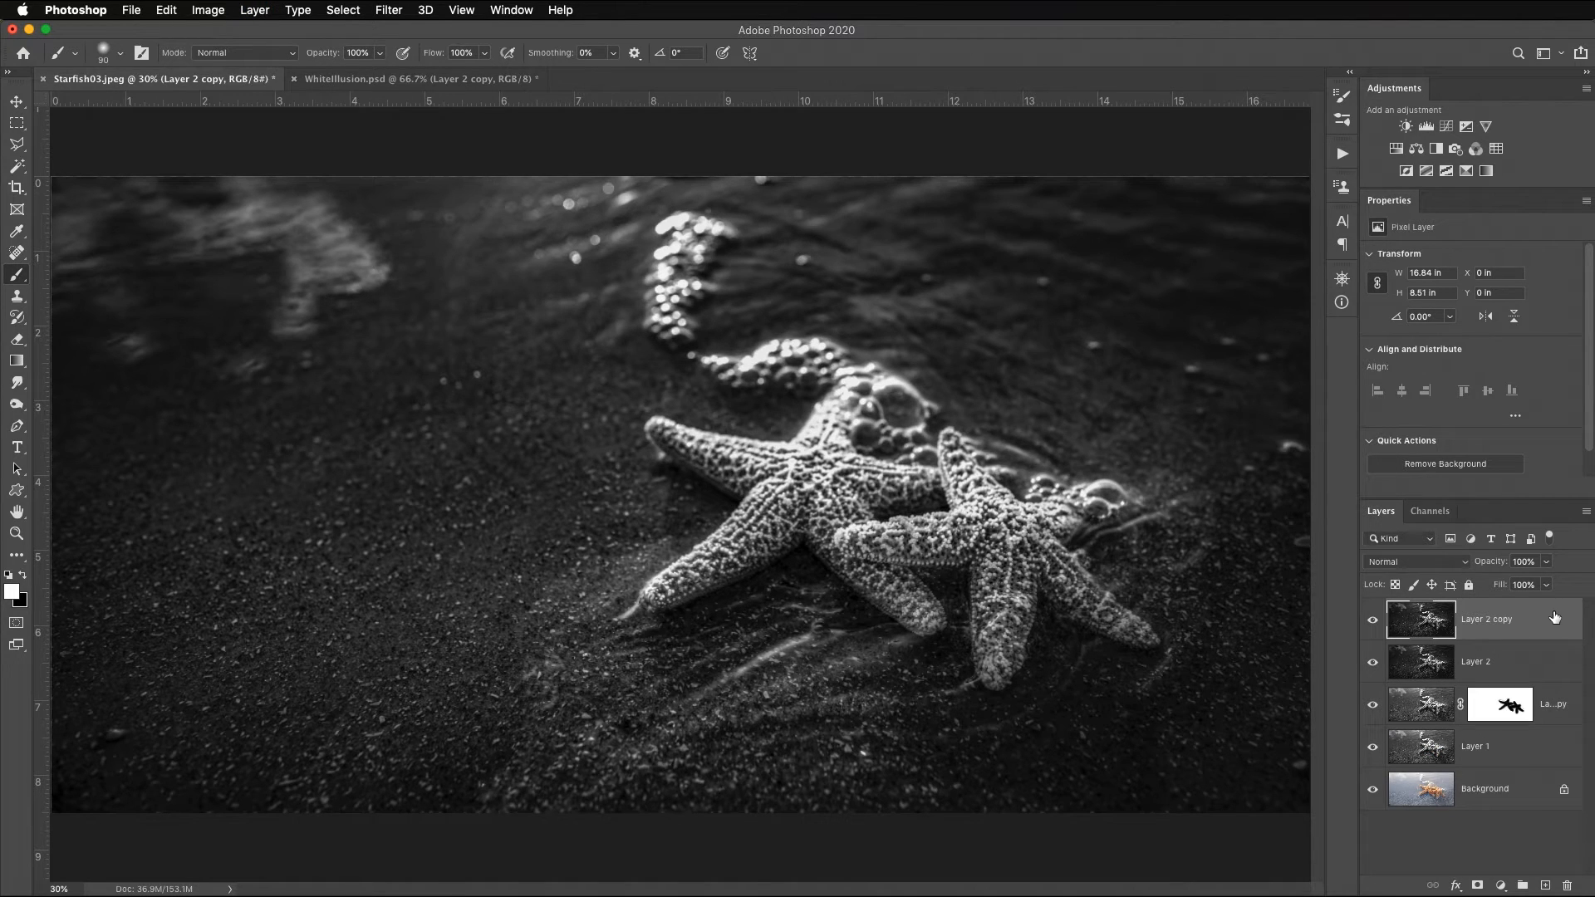
pyautogui.click(1414, 562)
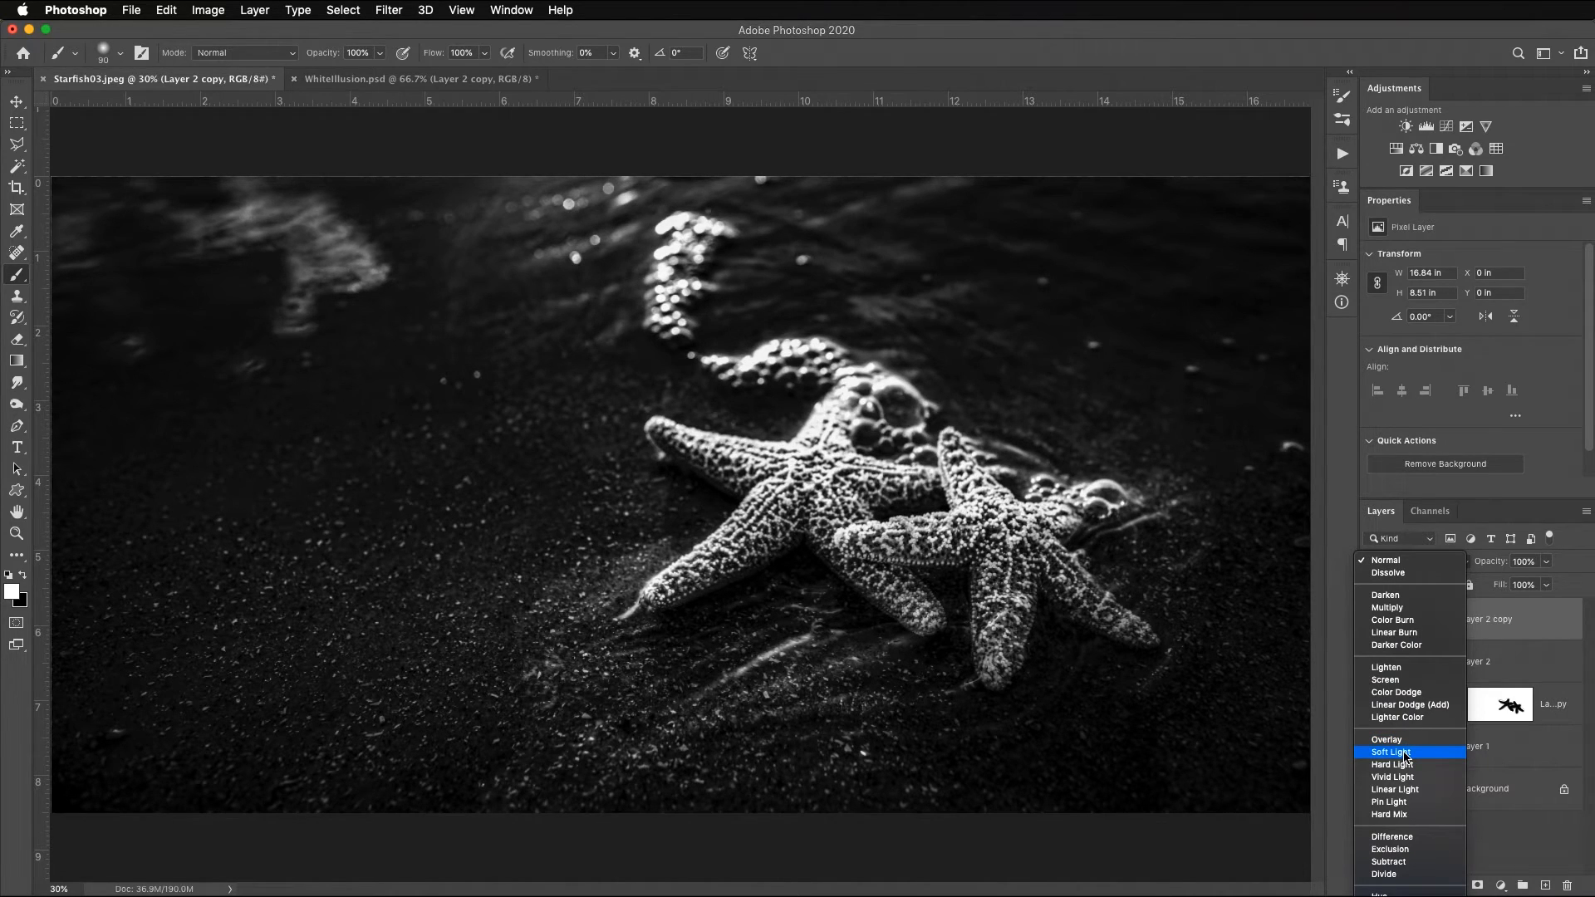
pyautogui.click(1405, 754)
pyautogui.moveTo(1501, 566)
pyautogui.mouseDown()
pyautogui.moveTo(1479, 566)
pyautogui.moveTo(1501, 566)
pyautogui.mouseUp()
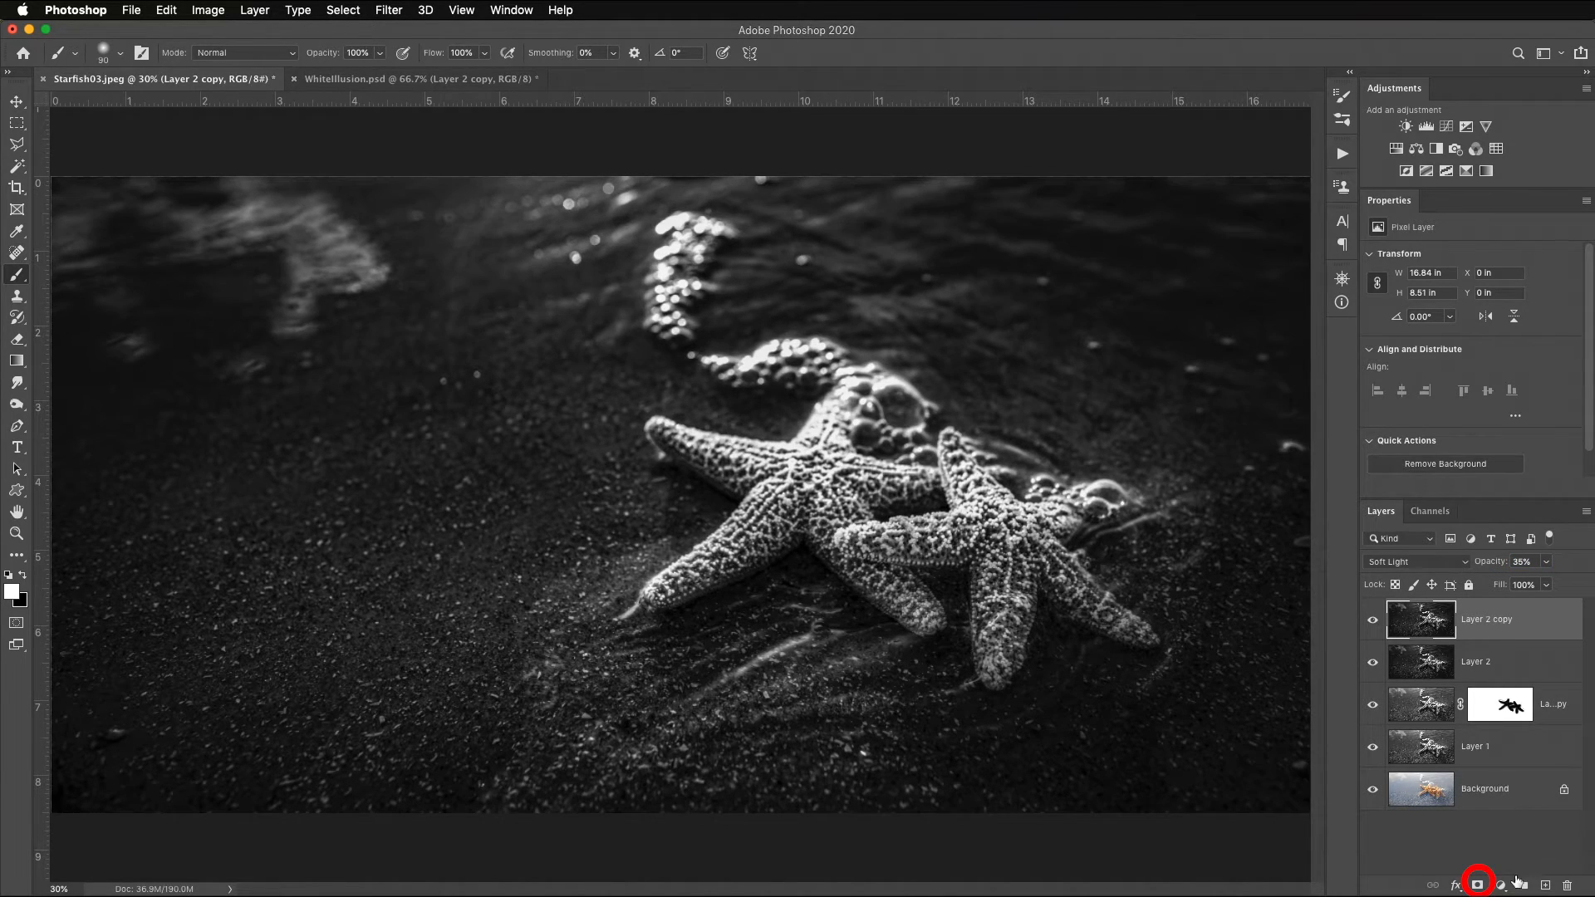
# Add a layer mask to the Layer 2 copy and paint the central starfish area black on it with a 1500 px soft brush.
pyautogui.click(1478, 885)
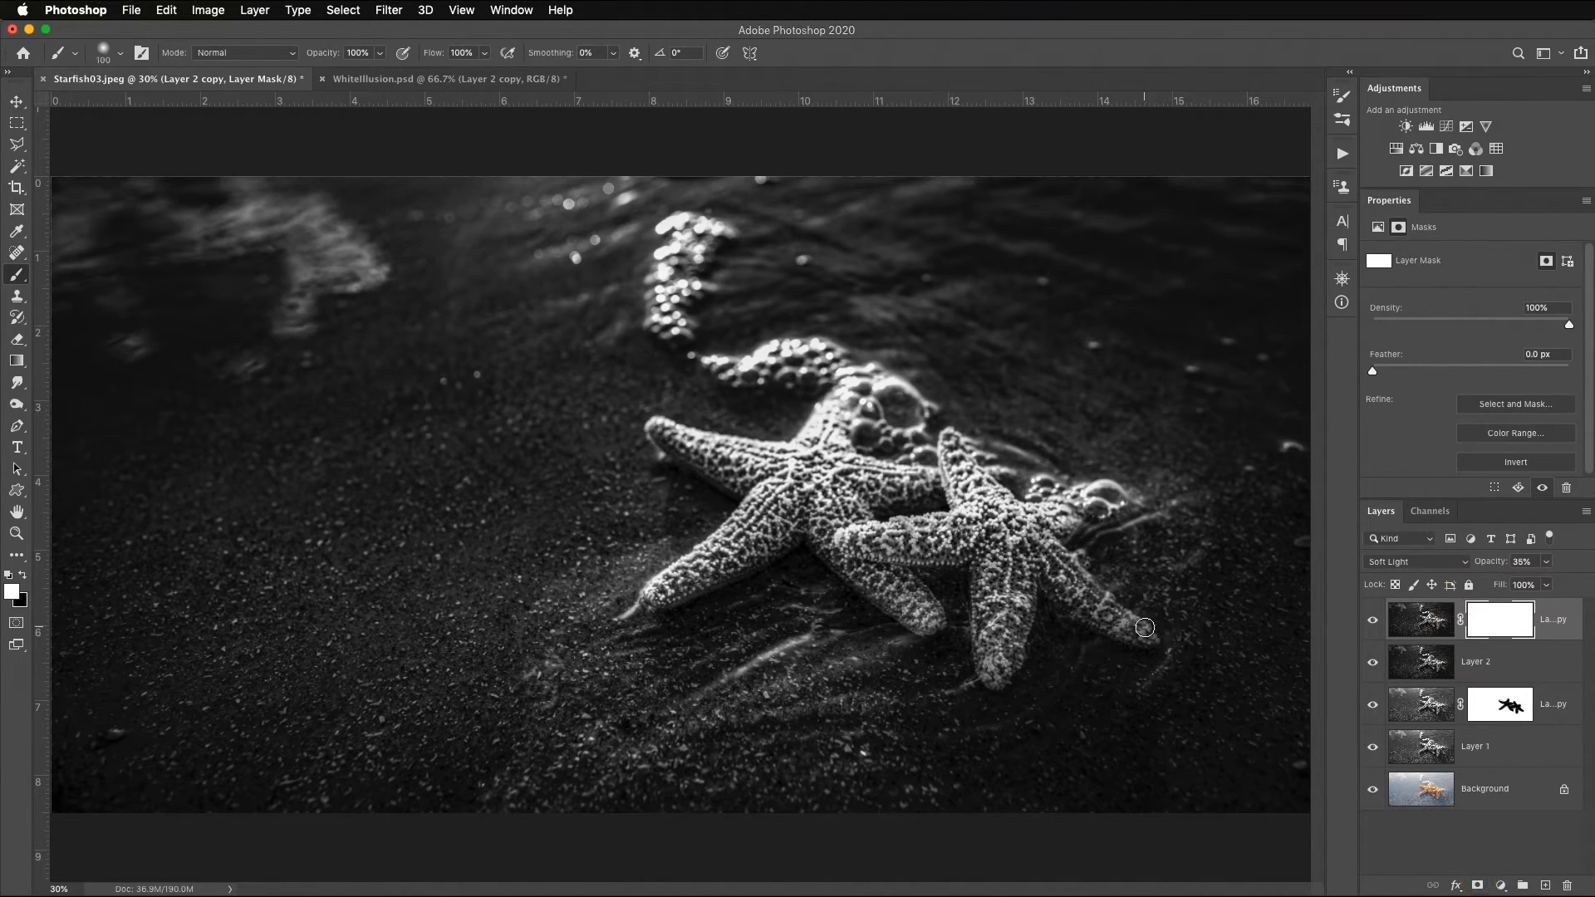
pyautogui.press('b')
pyautogui.press(']')
pyautogui.press(']')
pyautogui.press(']')
pyautogui.press(']')
pyautogui.press(']')
pyautogui.press(']')
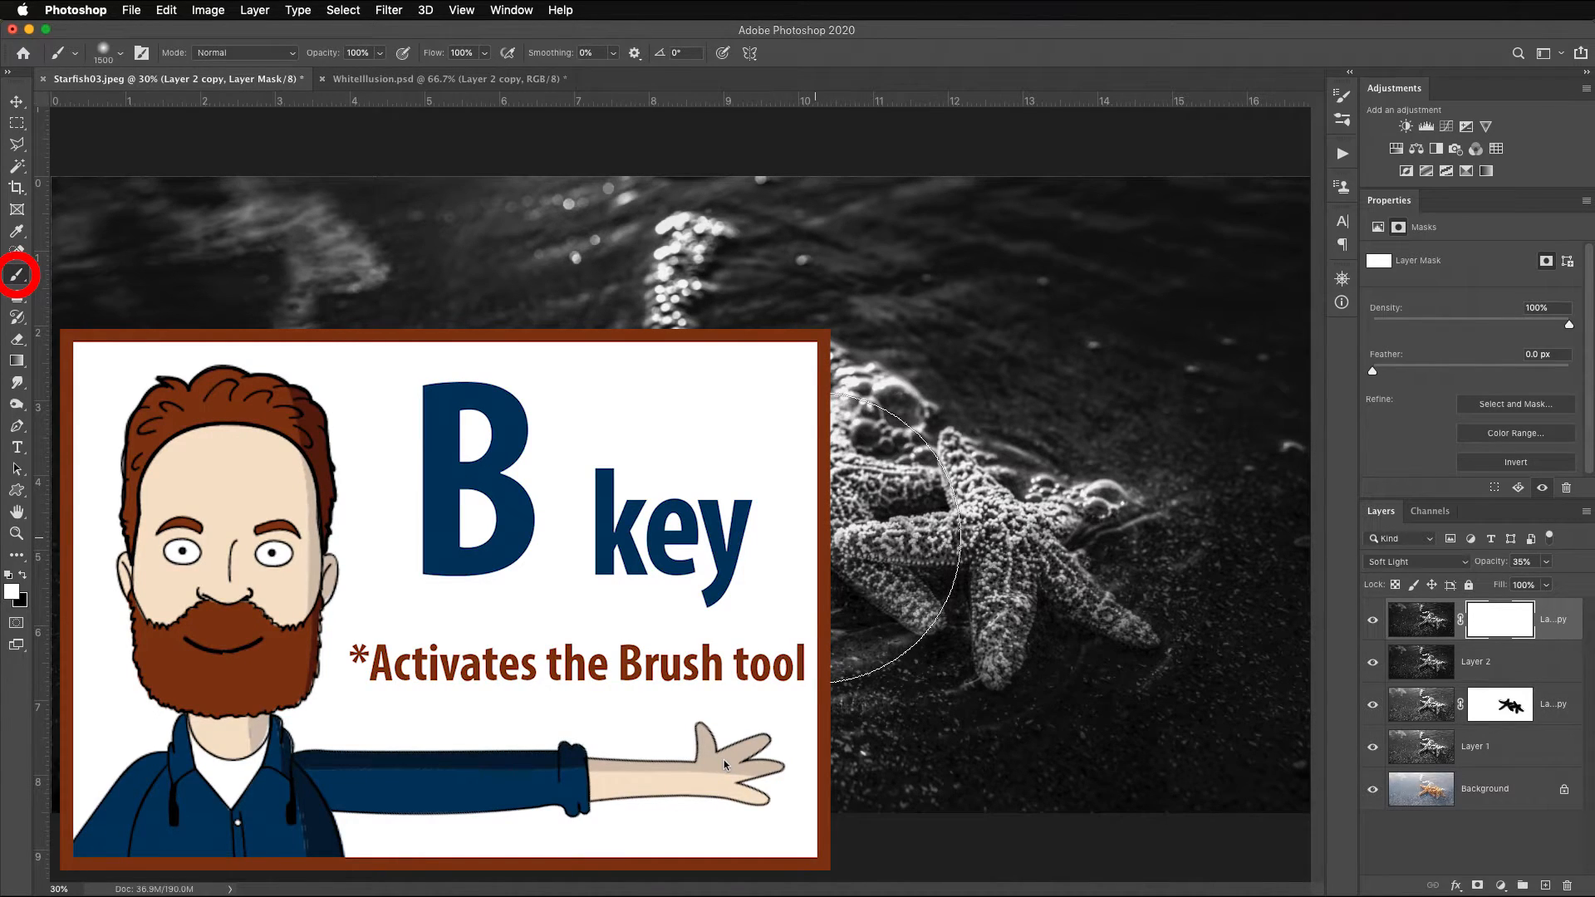
pyautogui.press('x')
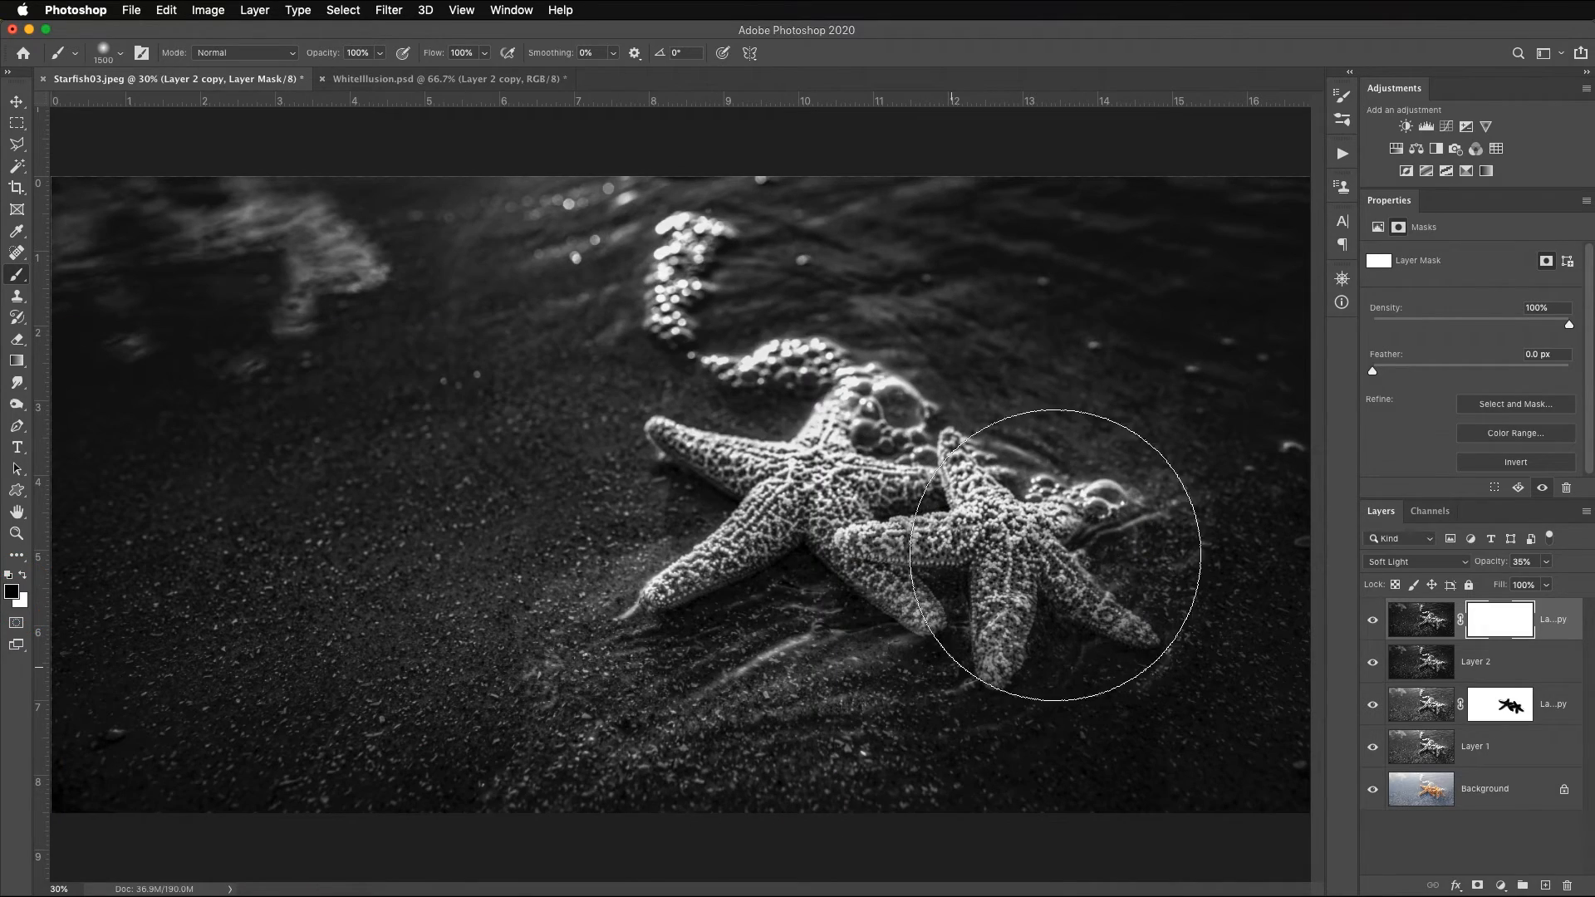
pyautogui.moveTo(934, 470); pyautogui.dragTo(627, 546)
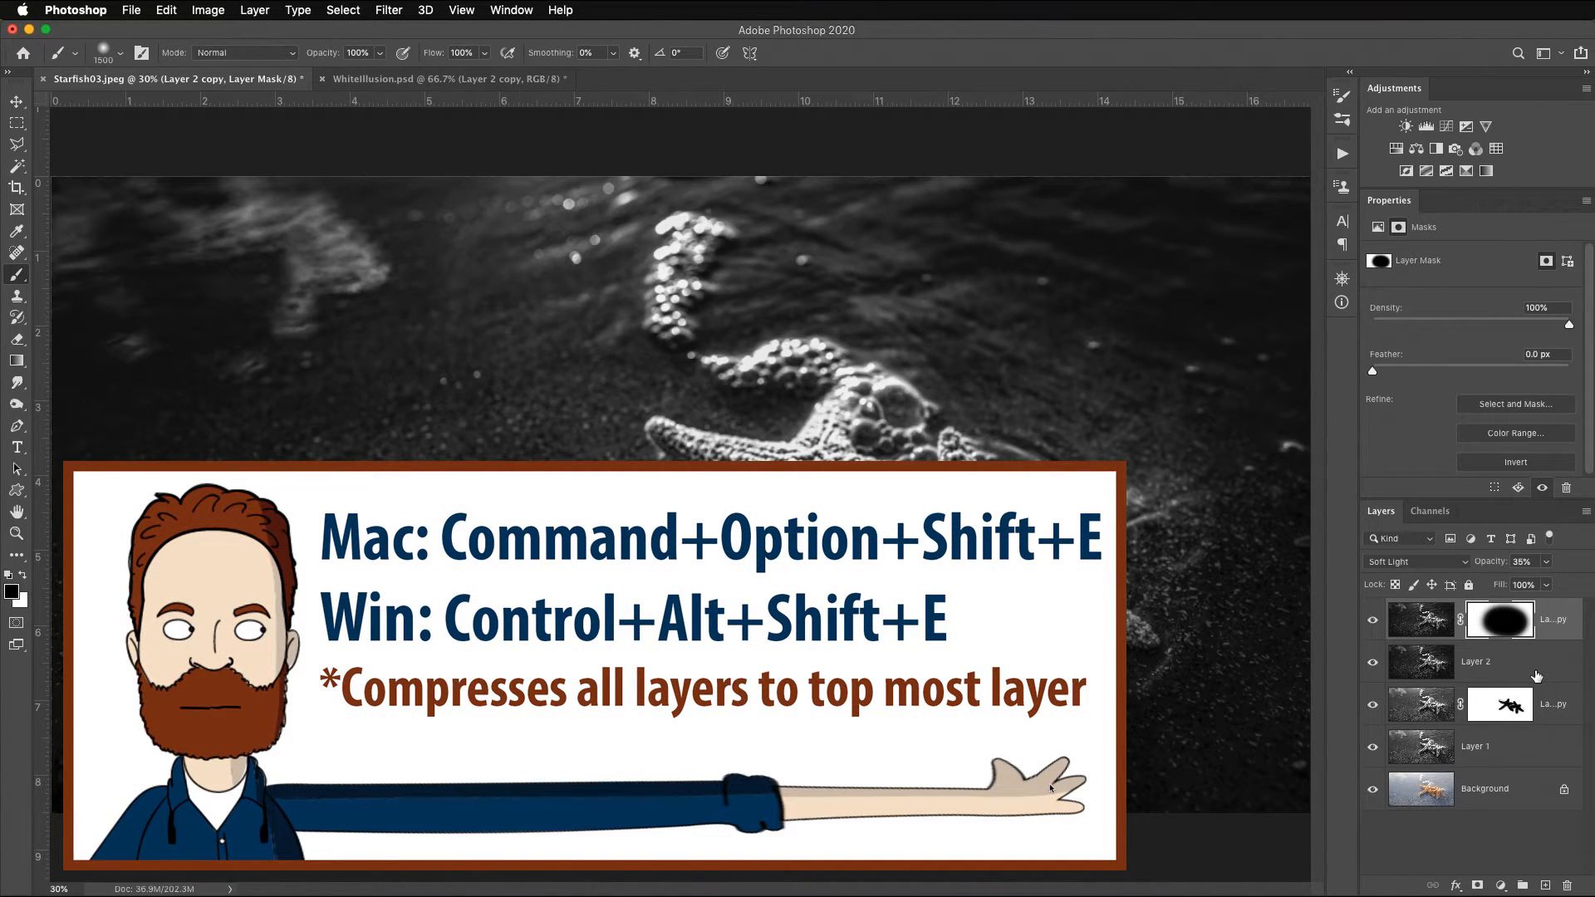
# Stamp all visible layers into a new top layer, then group the working layers between it and the Background and hide the group.
pyautogui.press('super+alt+shift+e')
pyautogui.click(1559, 664)
pyautogui.keyDown('shift'); pyautogui.click(1548, 773); pyautogui.keyUp('shift')
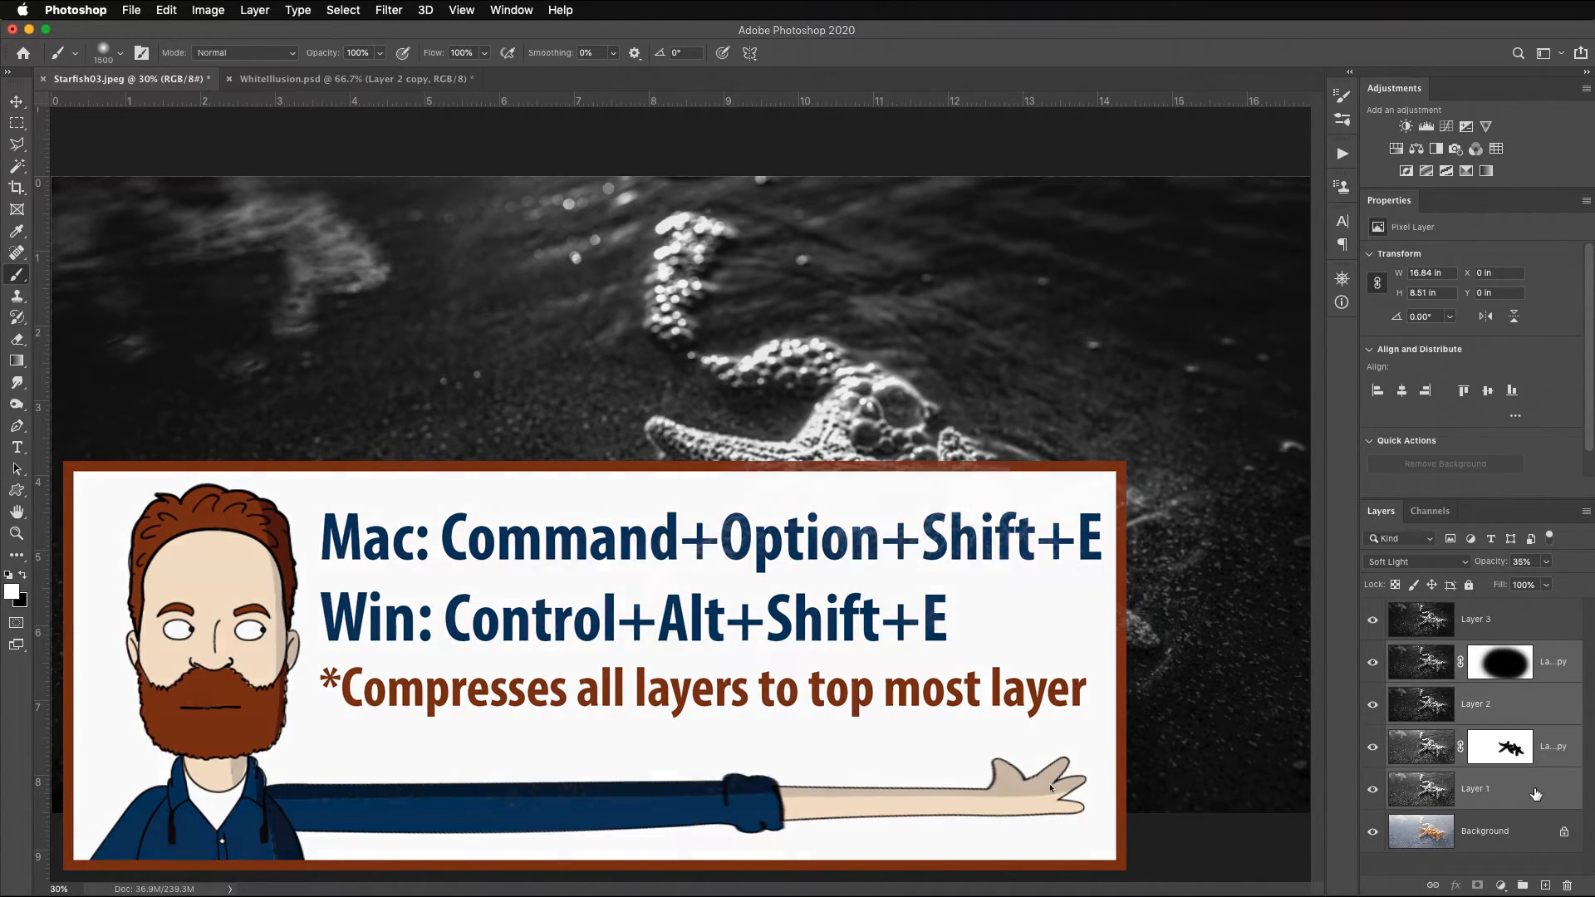
pyautogui.press('super+g')
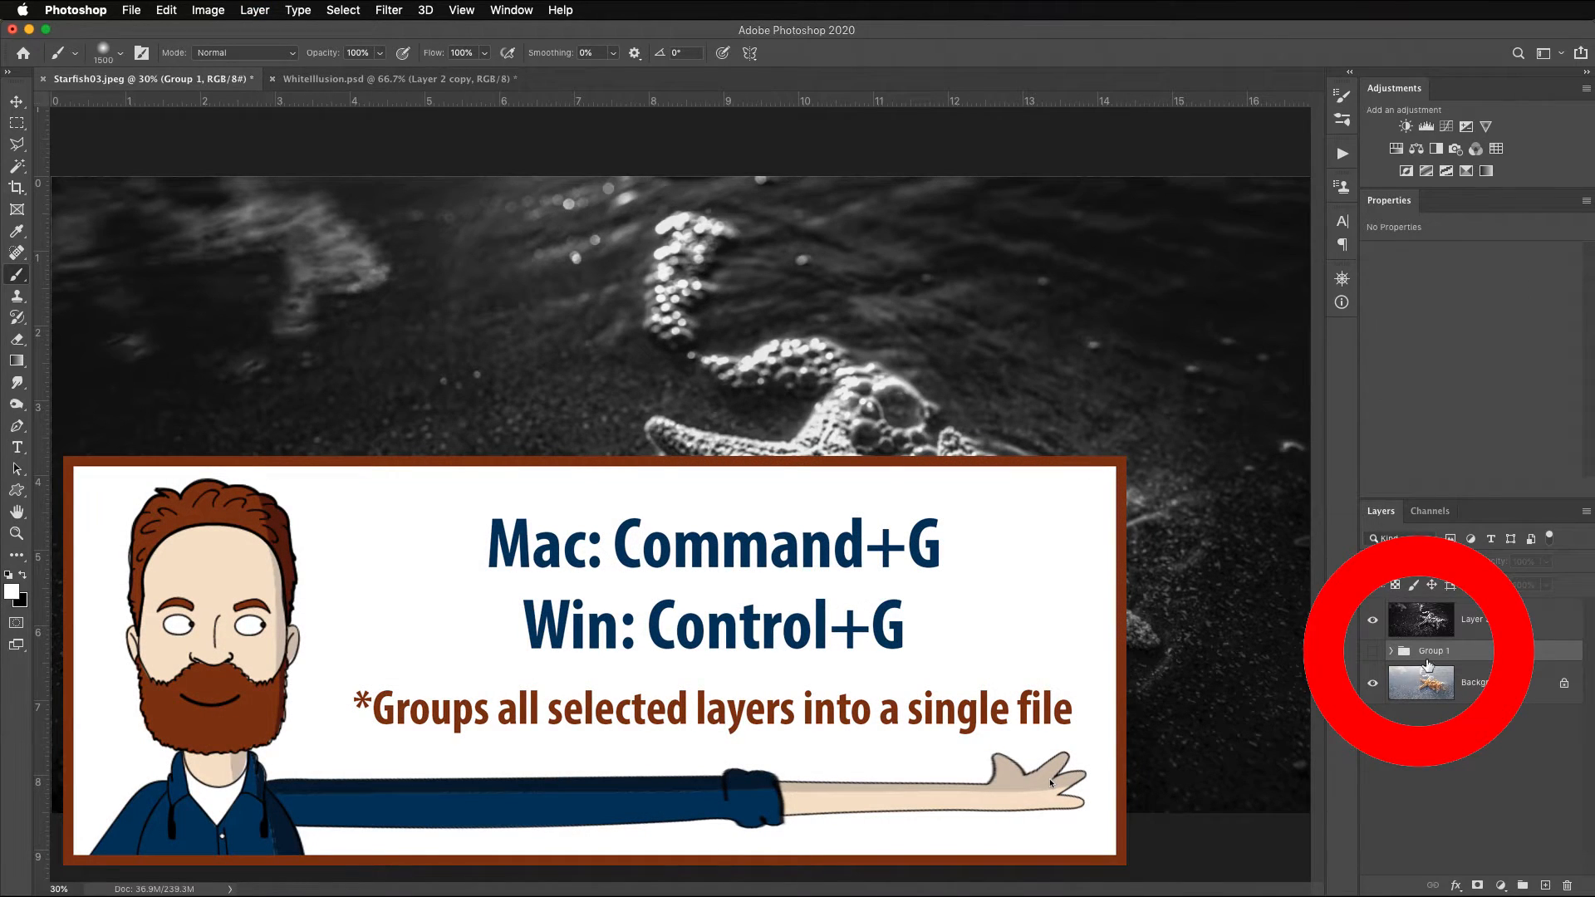
# Hide Layer 3, desaturate a duplicate of the Background, compare it with Layer 3, and hide the desaturated copy.
pyautogui.click(1373, 619)
pyautogui.click(1484, 683)
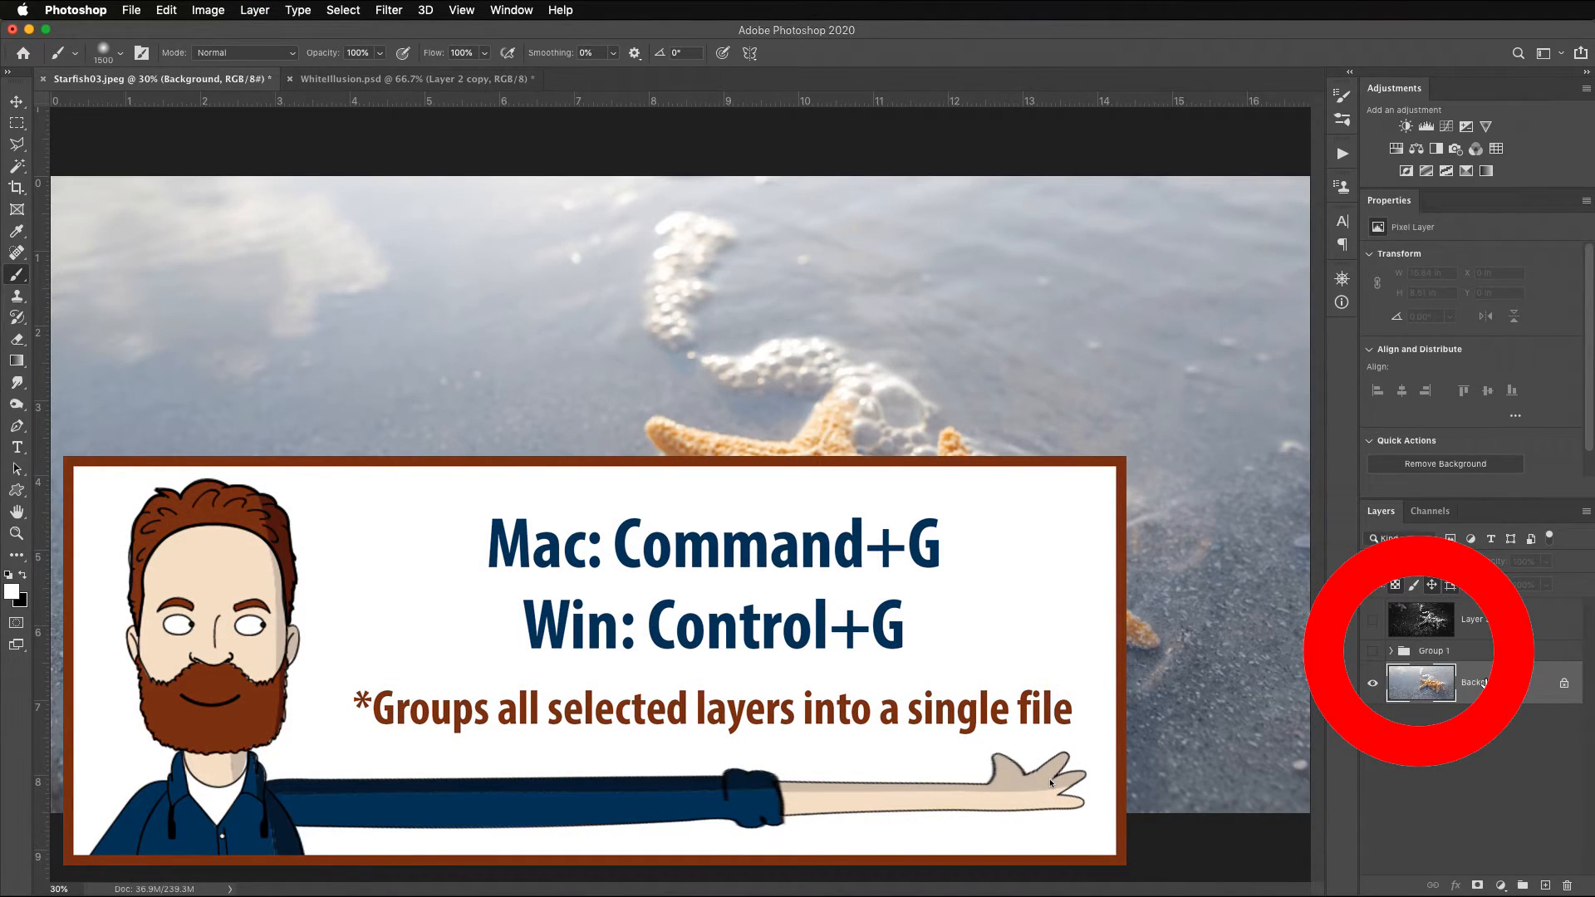
pyautogui.press('super+j')
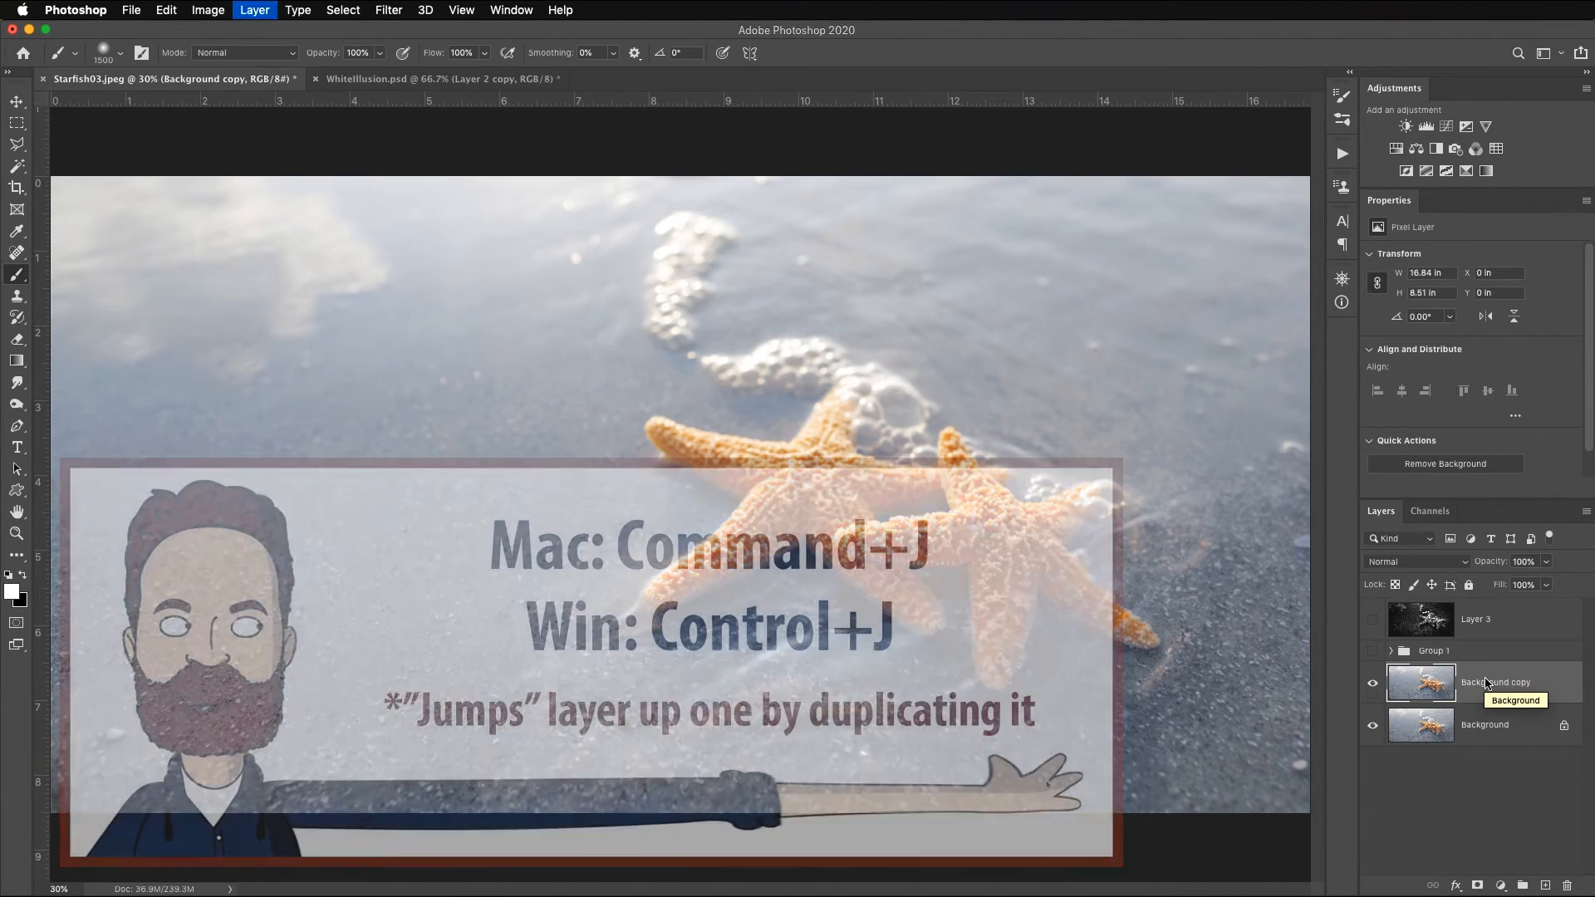
pyautogui.press('super+shift+u')
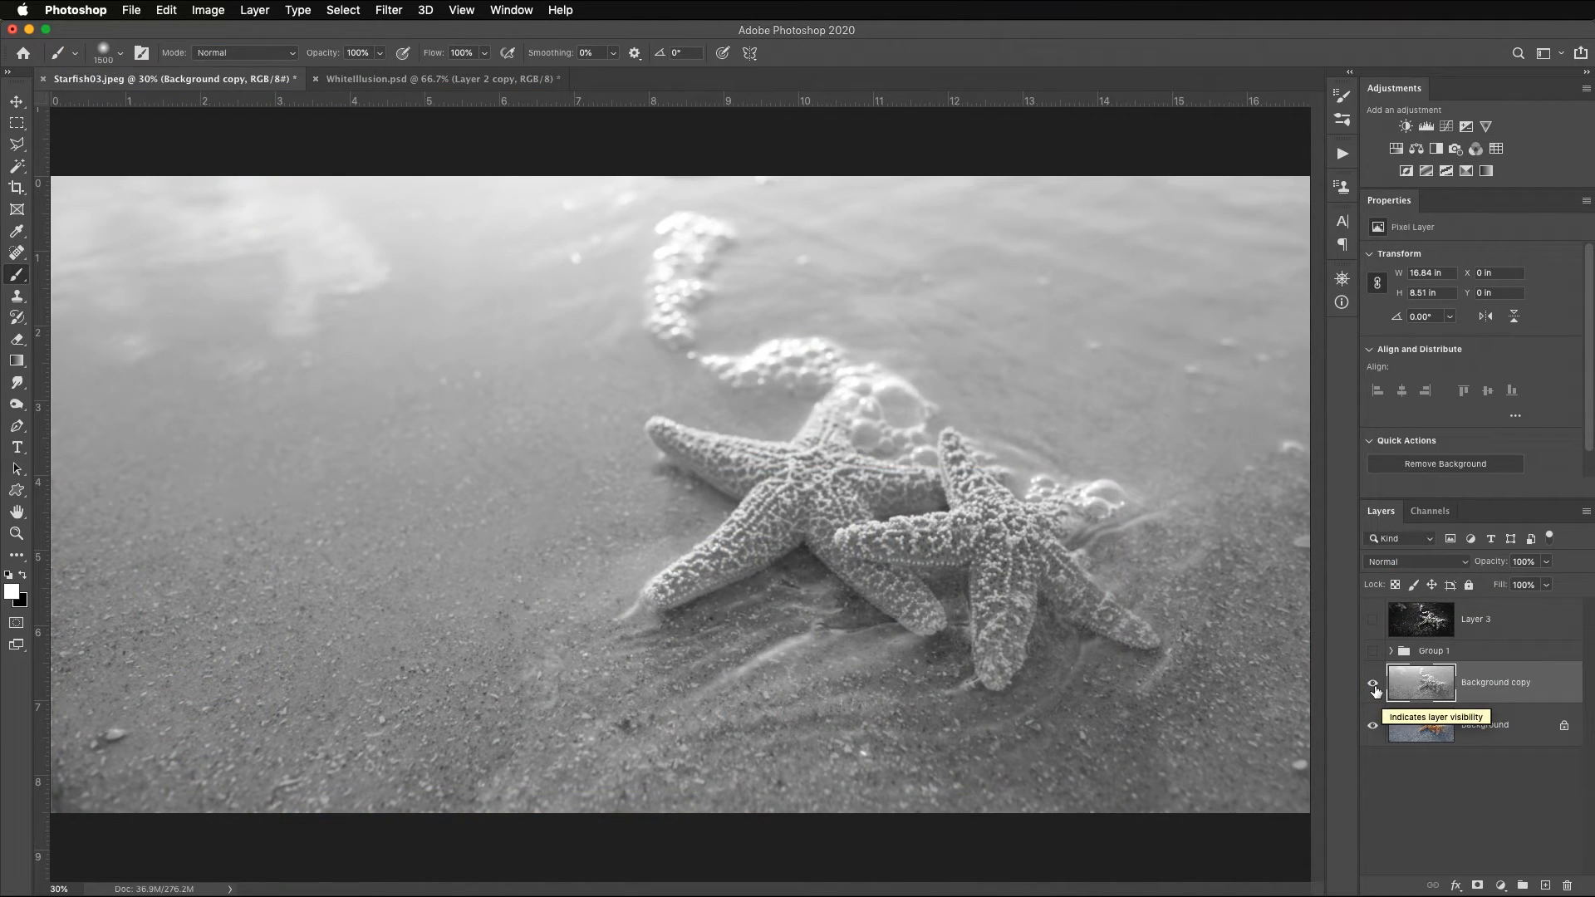
pyautogui.click(1373, 621)
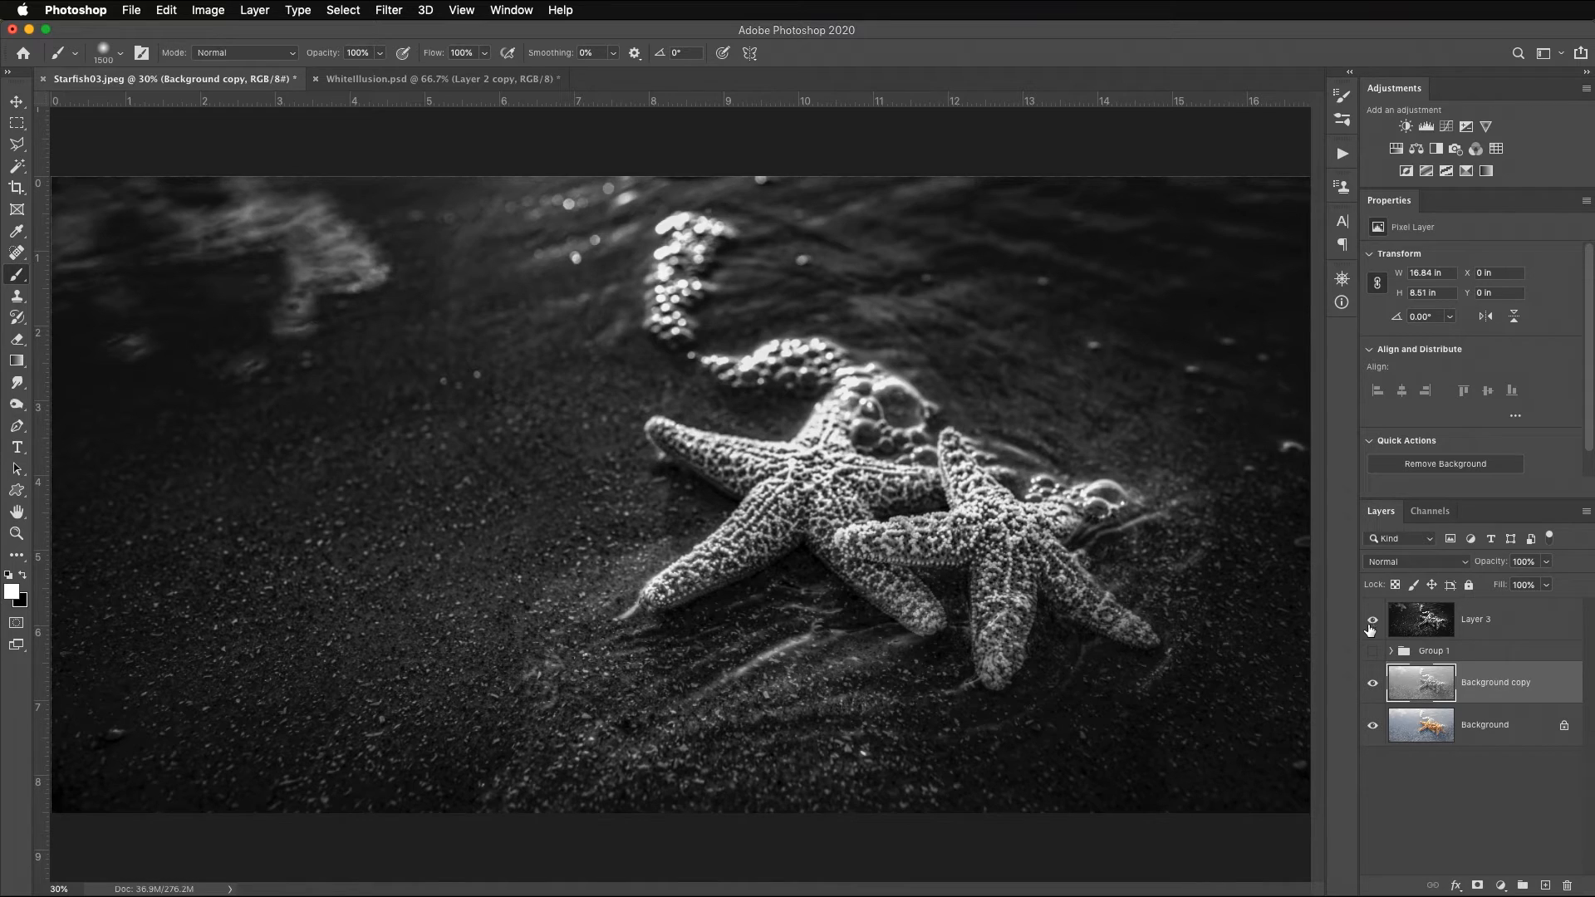
pyautogui.click(1374, 685)
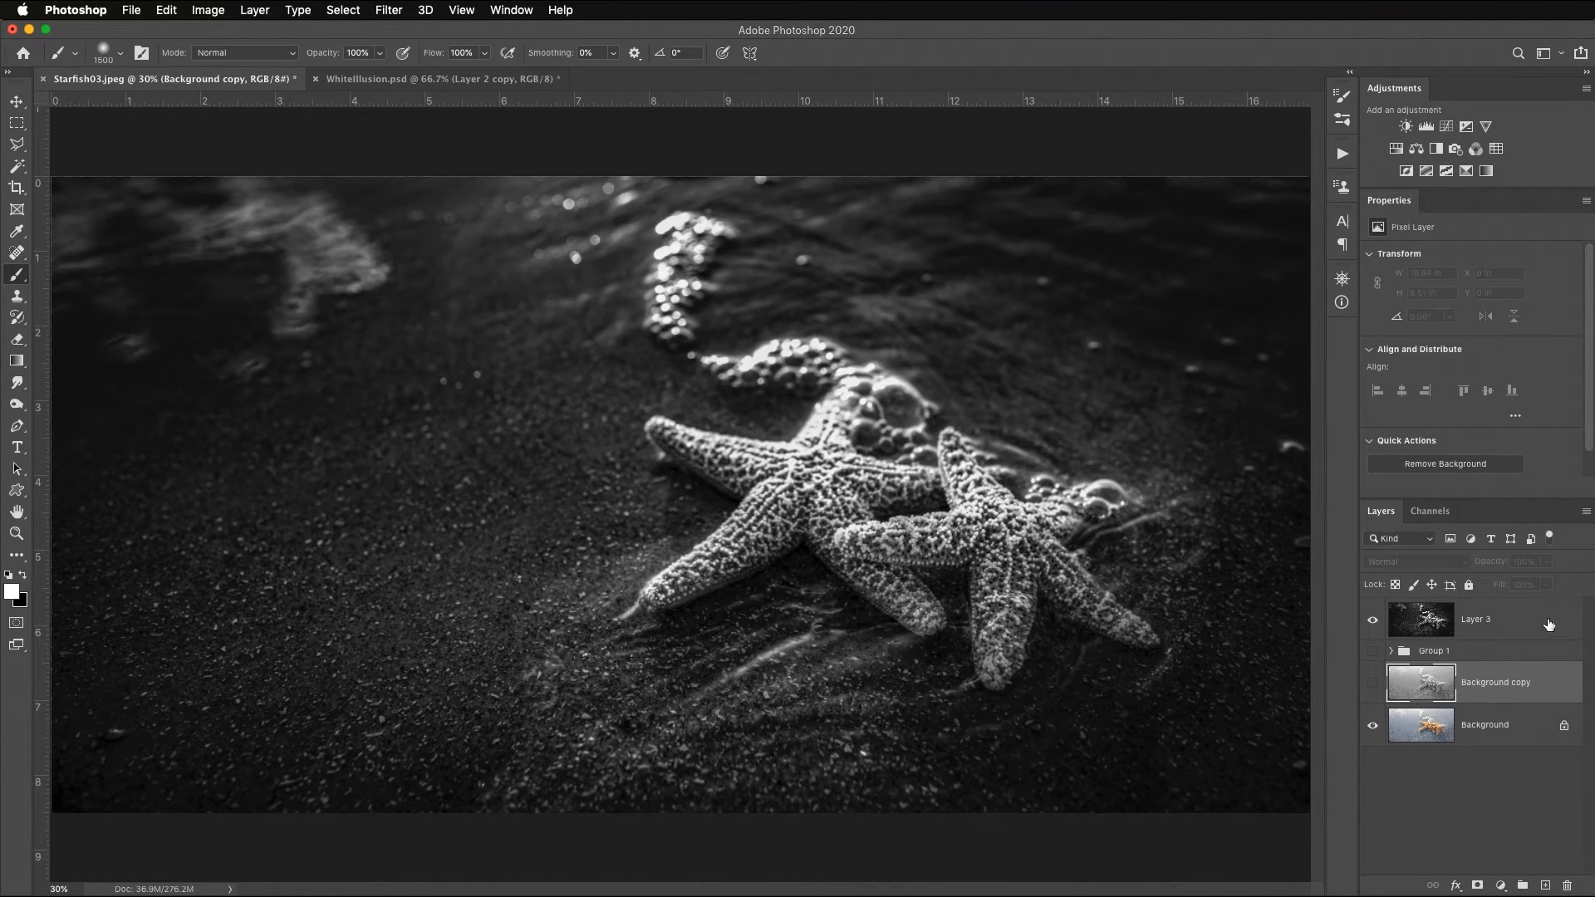
# Try Soft Light blending on Layer 3 over the color Background, compare with the layer hidden, and restore the Normal blend mode.
pyautogui.click(1516, 630)
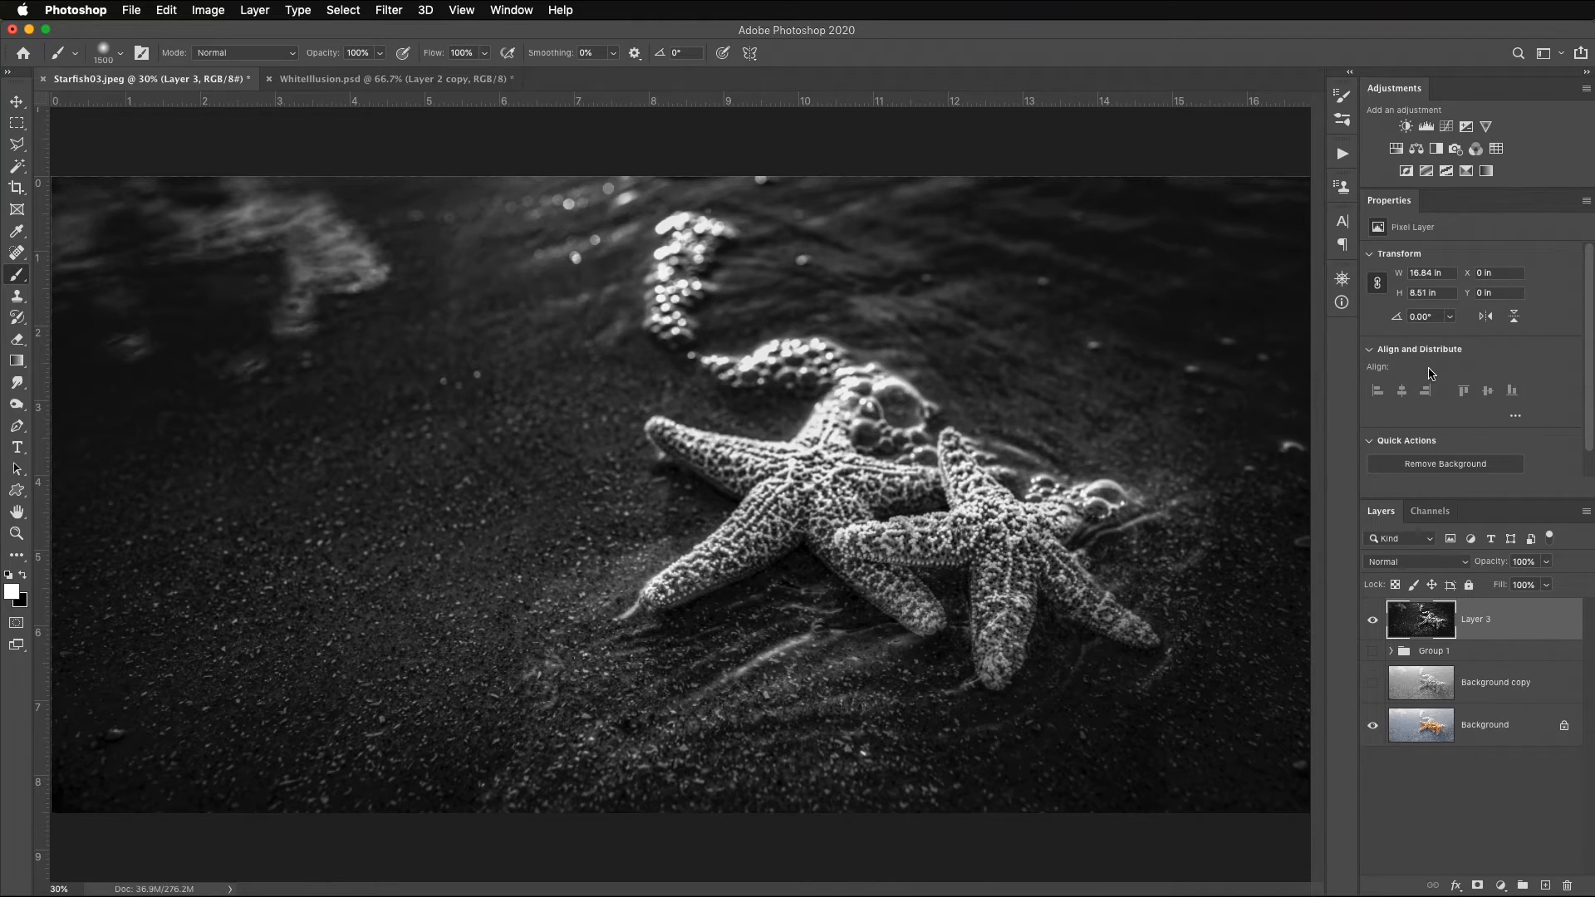
pyautogui.click(1434, 559)
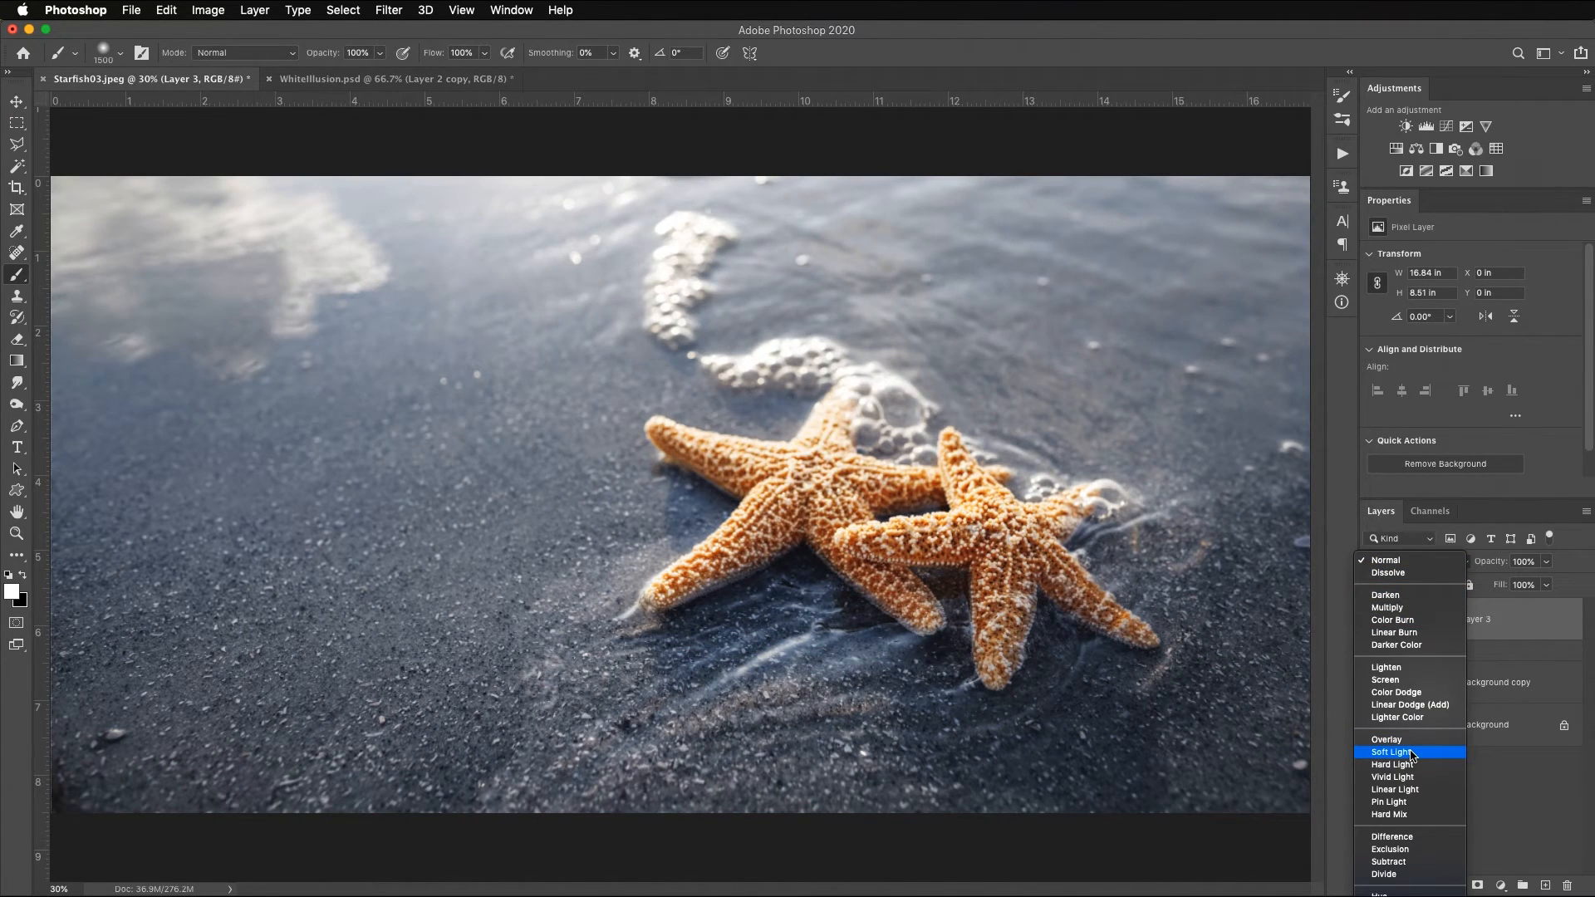
pyautogui.click(1411, 753)
pyautogui.click(1372, 622)
pyautogui.click(1372, 625)
pyautogui.click(1372, 624)
pyautogui.click(1372, 625)
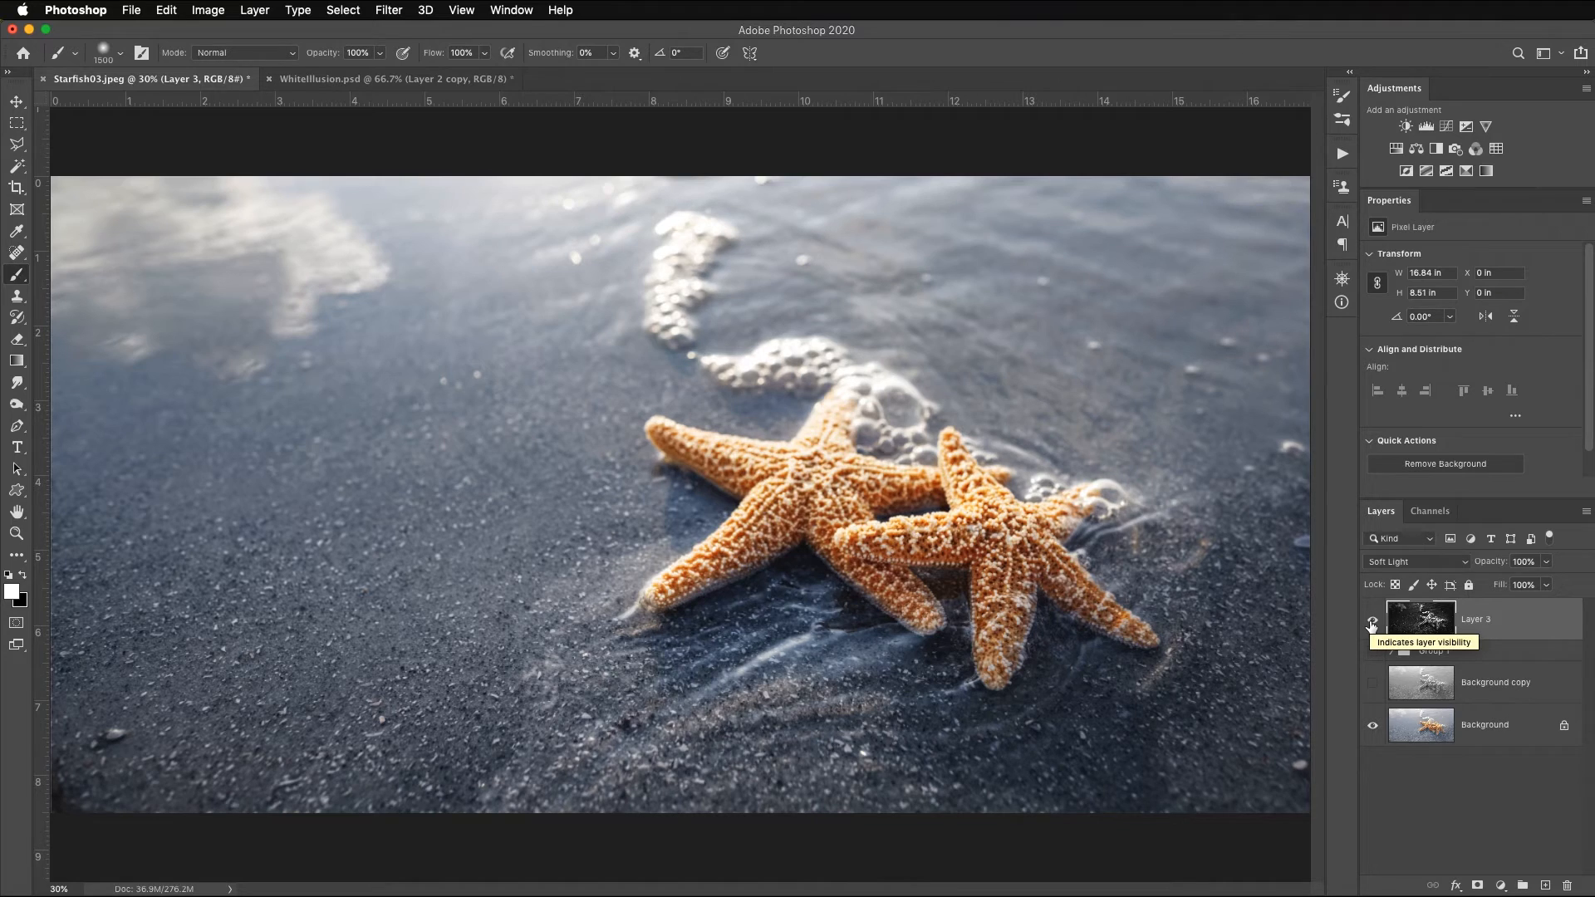
pyautogui.click(1413, 562)
pyautogui.click(1410, 368)
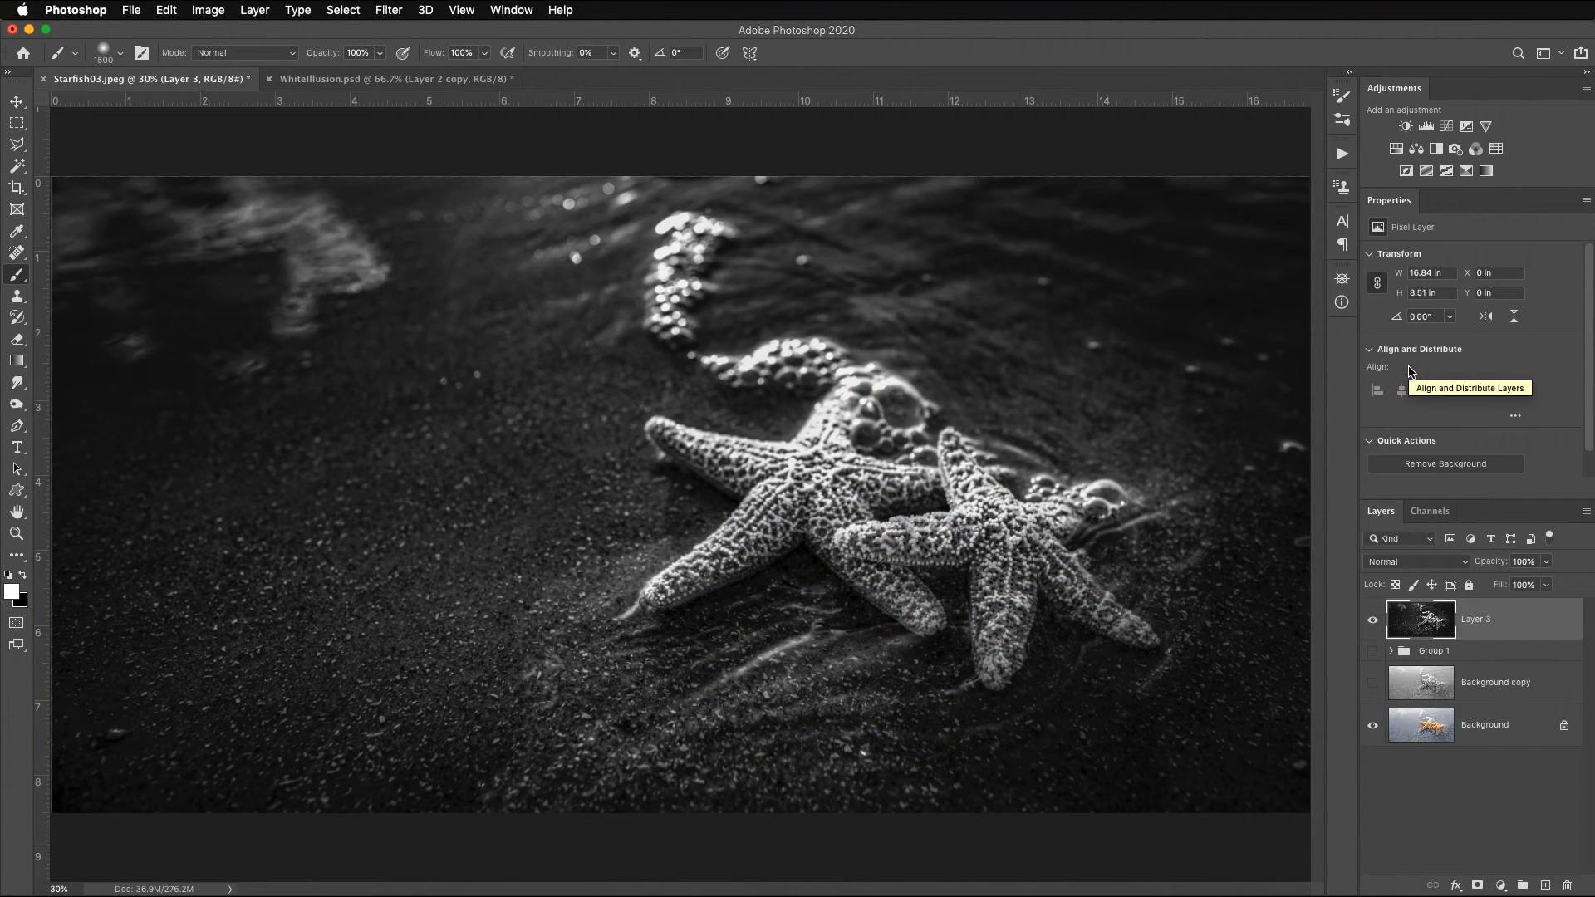